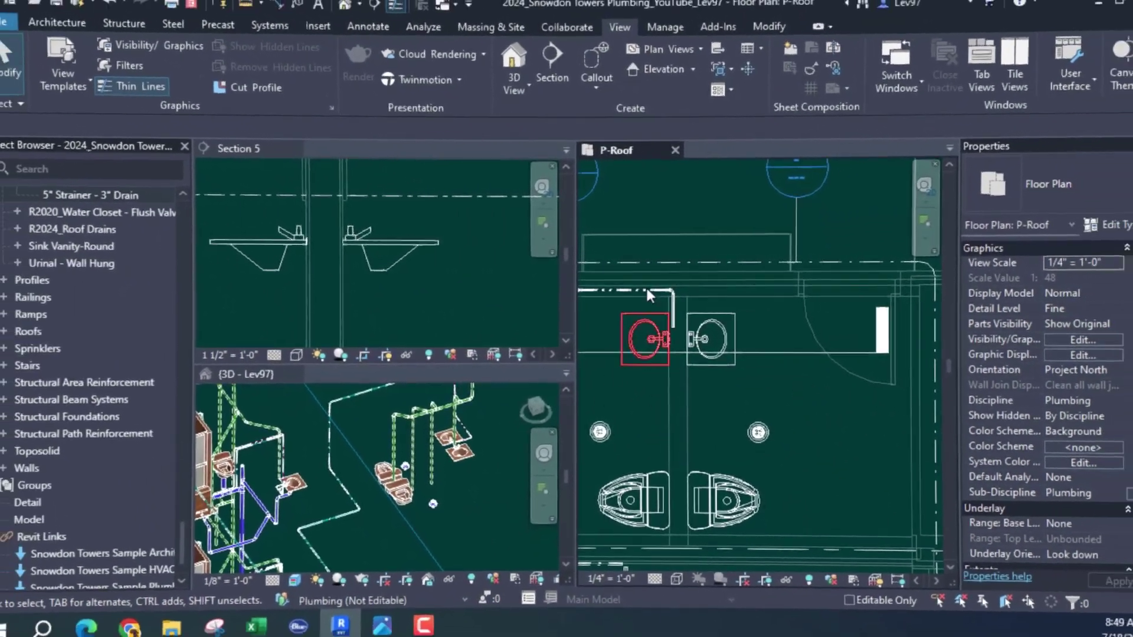
Step: Drag the Section 5 cut line across the two sinks, then work in Section 5 on the sink
{"action": "left_click", "coordinate": [767, 353]}
{"action": "left_click", "coordinate": [762, 353]}
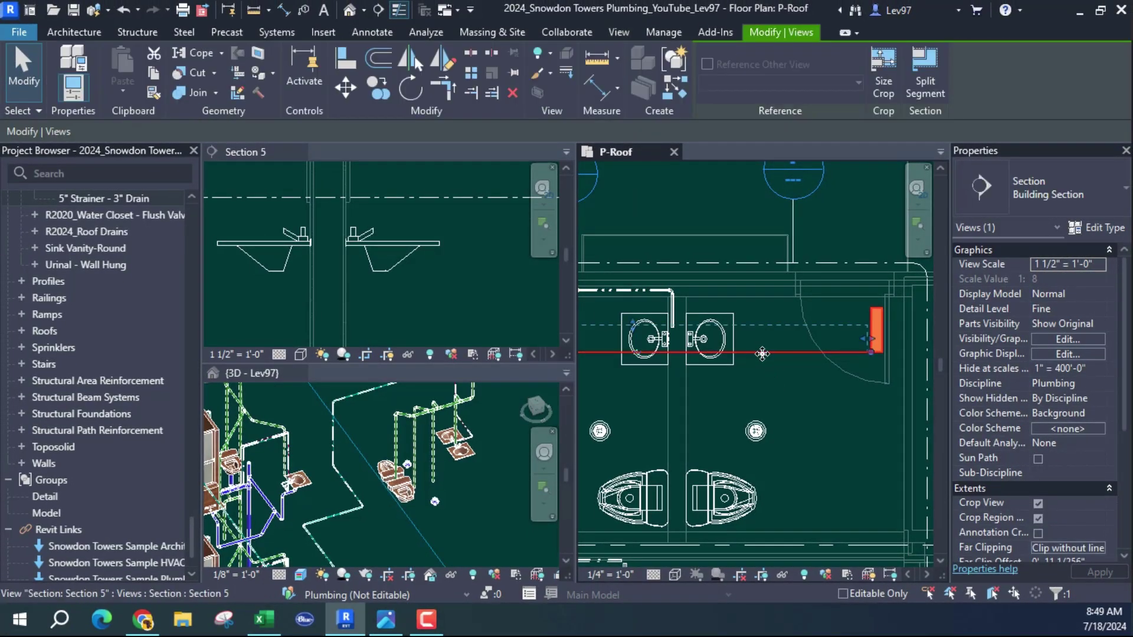
{"action": "mouse_move", "coordinate": [767, 353]}
{"action": "left_mouse_down"}
{"action": "mouse_move", "coordinate": [636, 345]}
{"action": "mouse_move", "coordinate": [636, 299]}
{"action": "left_mouse_up"}
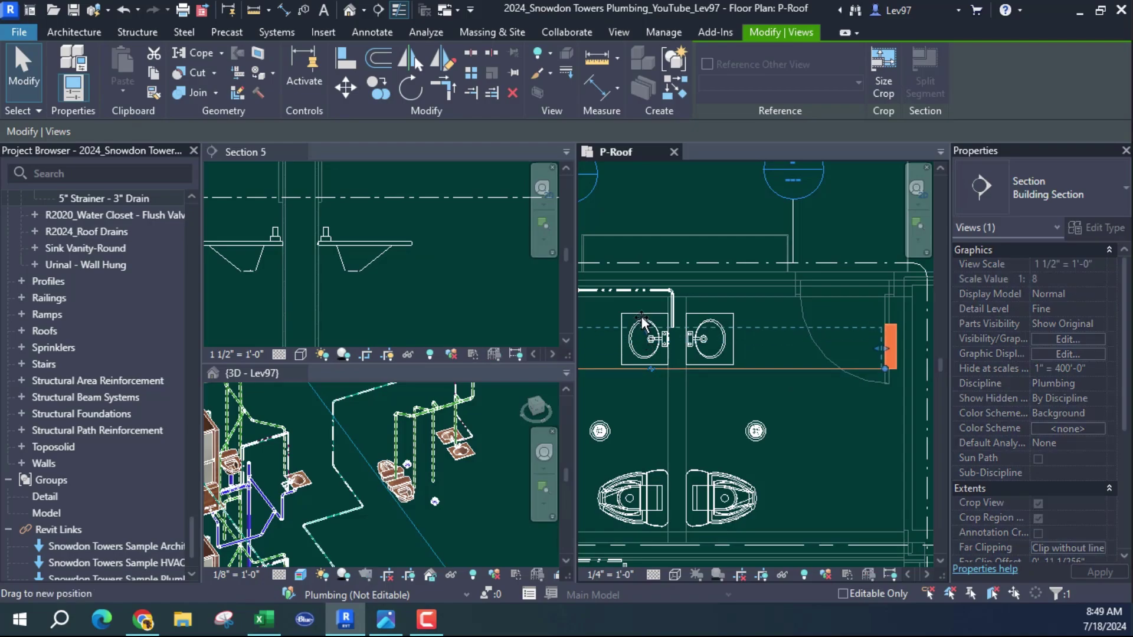
{"action": "left_click_drag", "start_coordinate": [758, 387], "coordinate": [756, 382]}
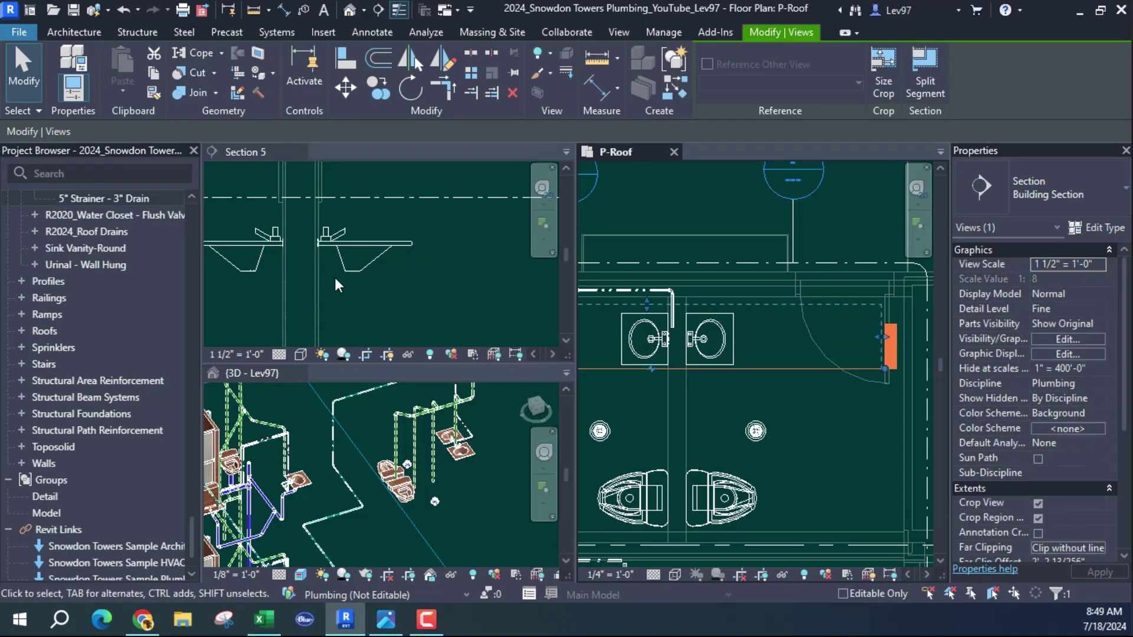
{"action": "left_click", "coordinate": [402, 288]}
{"action": "left_click", "coordinate": [428, 265]}
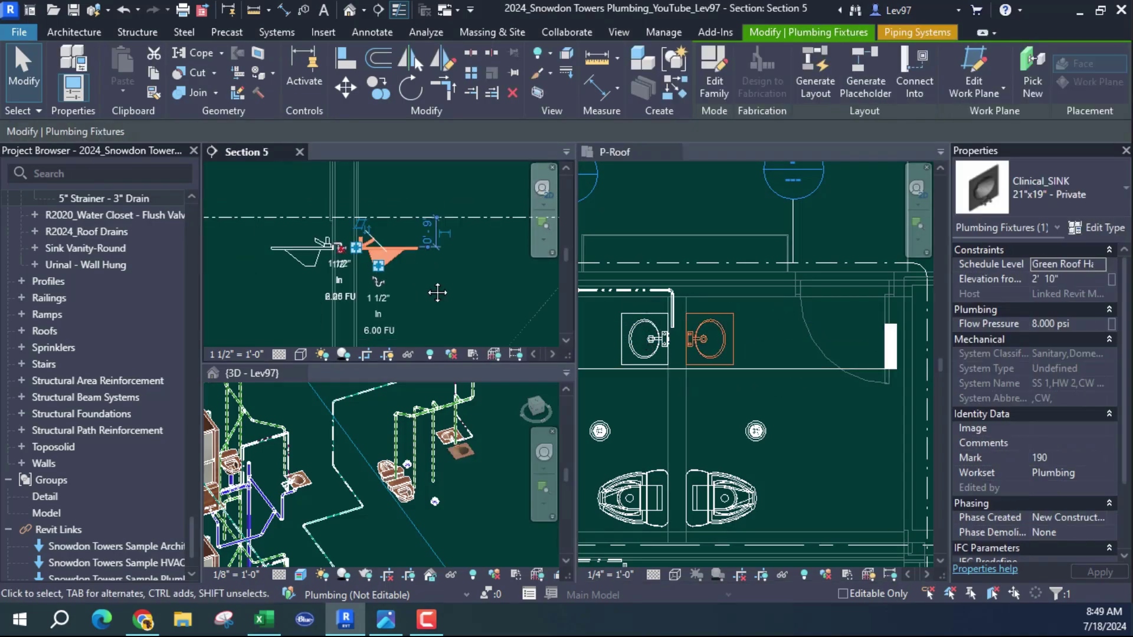
Step: Draw a 1 1/2" PVC drain from the sink connector: a drop, a horizontal run, then a second drop
{"action": "scroll", "coordinate": [437, 248], "scroll_direction": "down", "scroll_amount": 2}
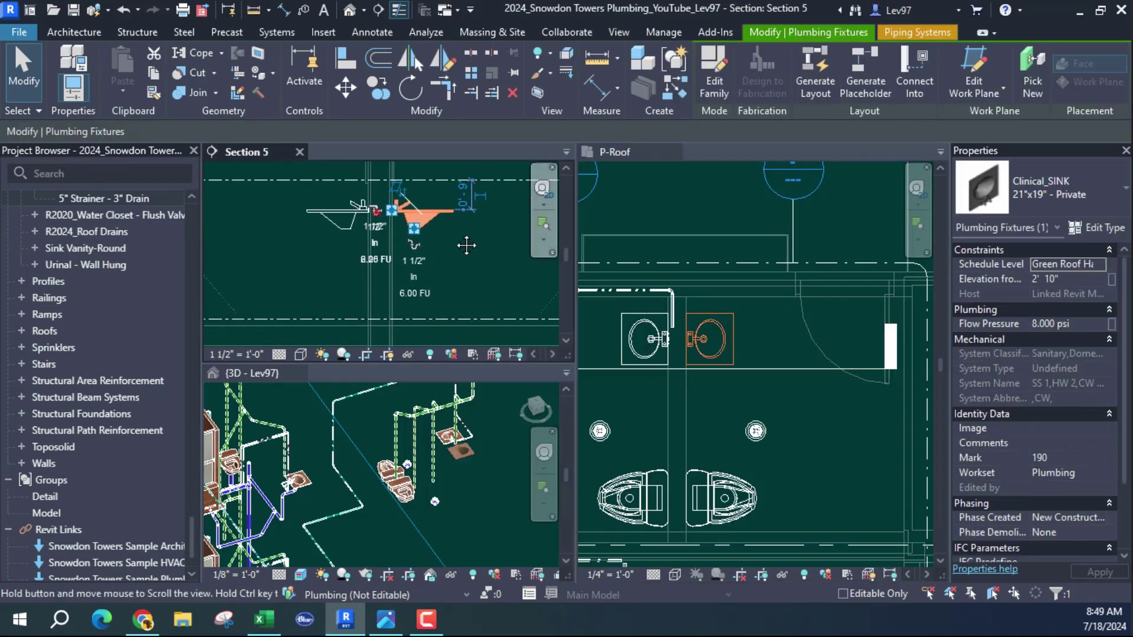
{"action": "left_click", "coordinate": [417, 228]}
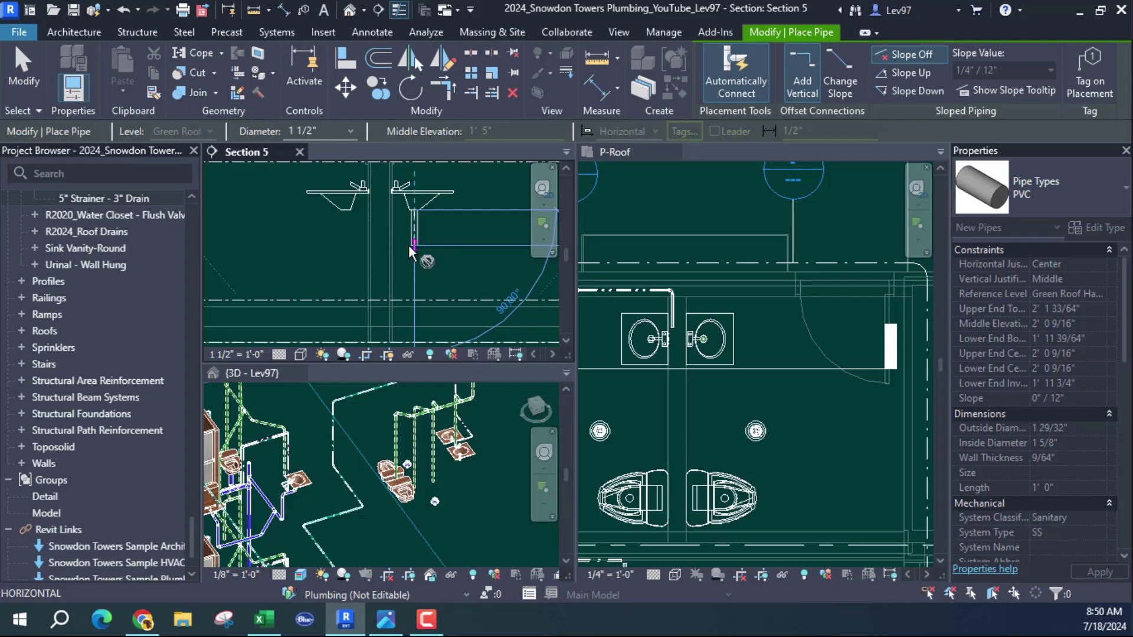
{"action": "left_click", "coordinate": [412, 247]}
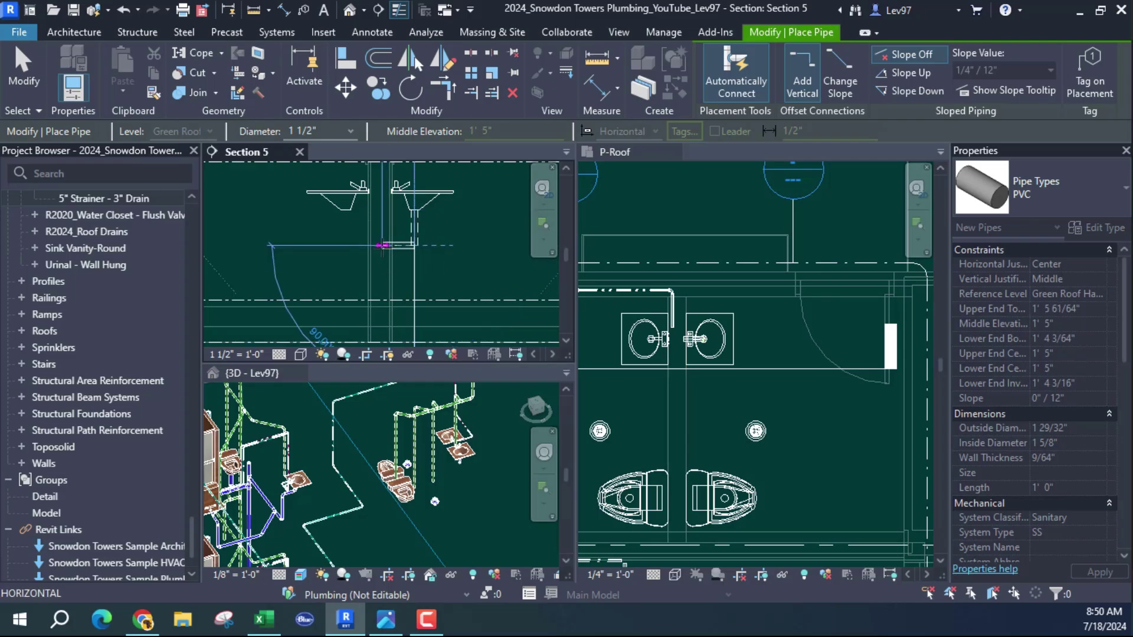
{"action": "left_click", "coordinate": [384, 277]}
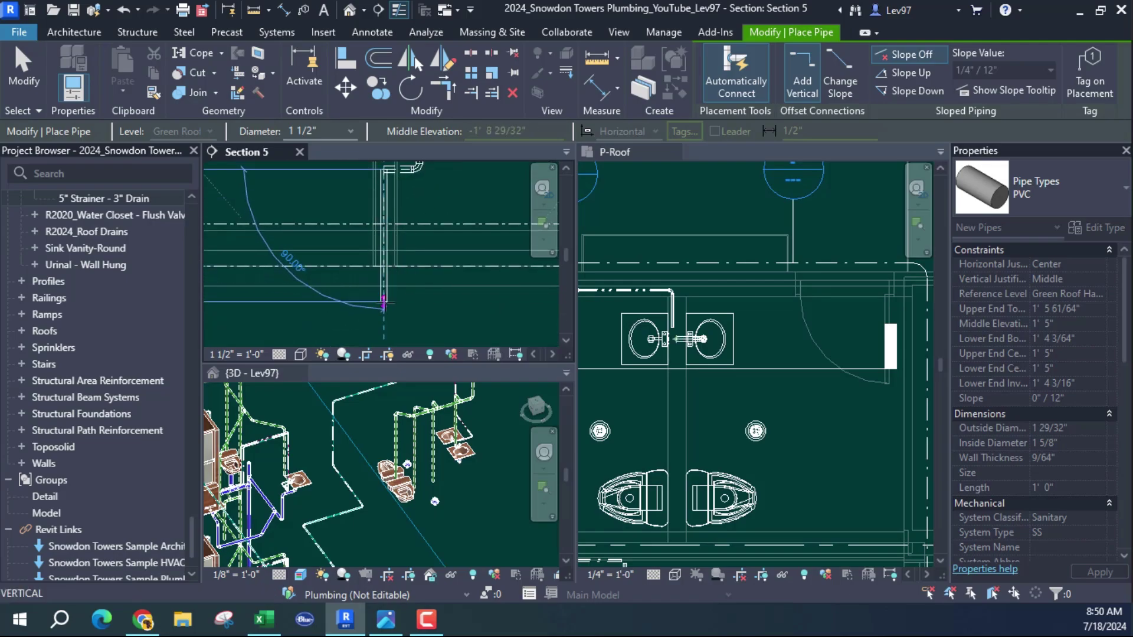
{"action": "left_click", "coordinate": [383, 308]}
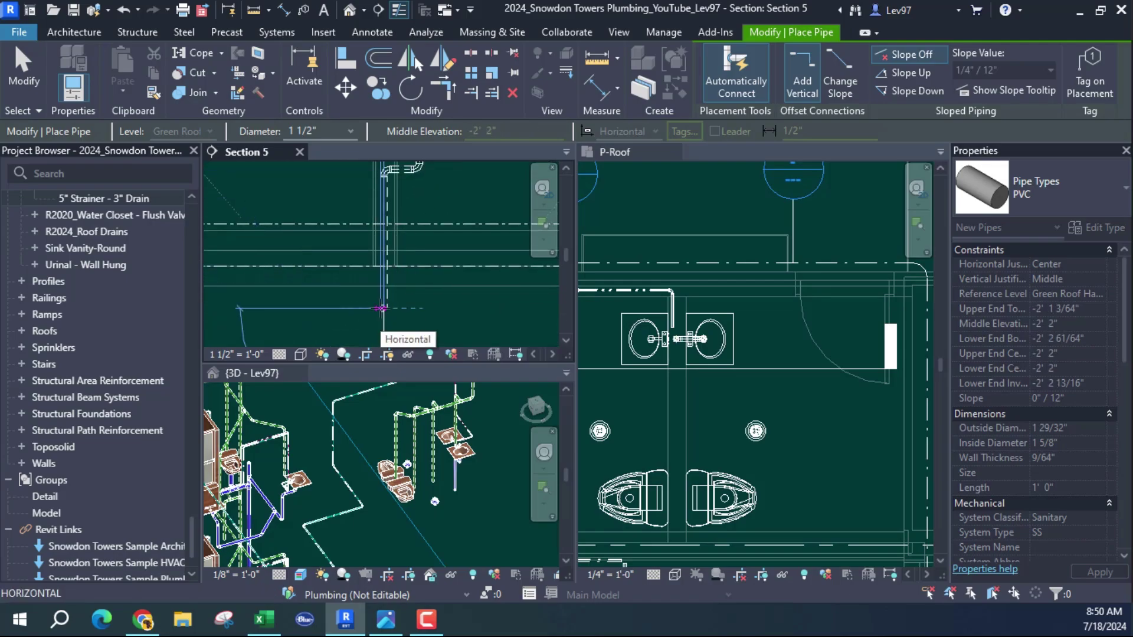
{"action": "key", "text": "Escape"}
{"action": "key", "text": "Escape"}
{"action": "mouse_move", "coordinate": [433, 228]}
{"action": "middle_mouse_down"}
{"action": "mouse_move", "coordinate": [435, 293]}
{"action": "mouse_move", "coordinate": [449, 290]}
{"action": "middle_mouse_up"}
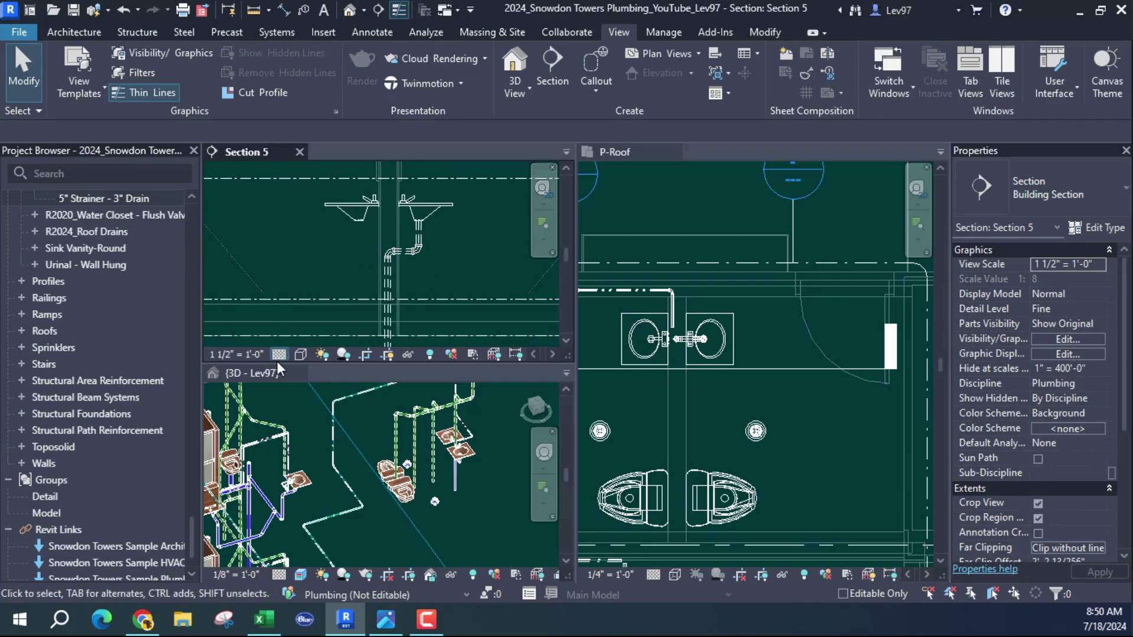
Step: Set Section 5's visual style to Realistic
{"action": "left_click", "coordinate": [300, 354]}
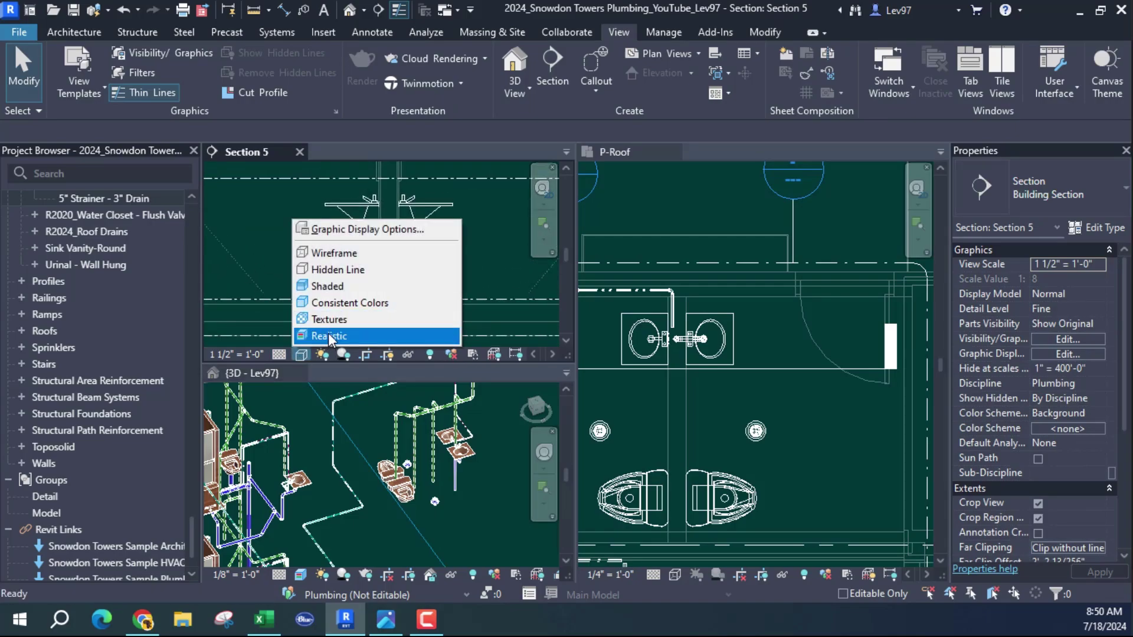
{"action": "left_click", "coordinate": [319, 334]}
{"action": "scroll", "coordinate": [455, 249], "scroll_direction": "up", "scroll_amount": 2}
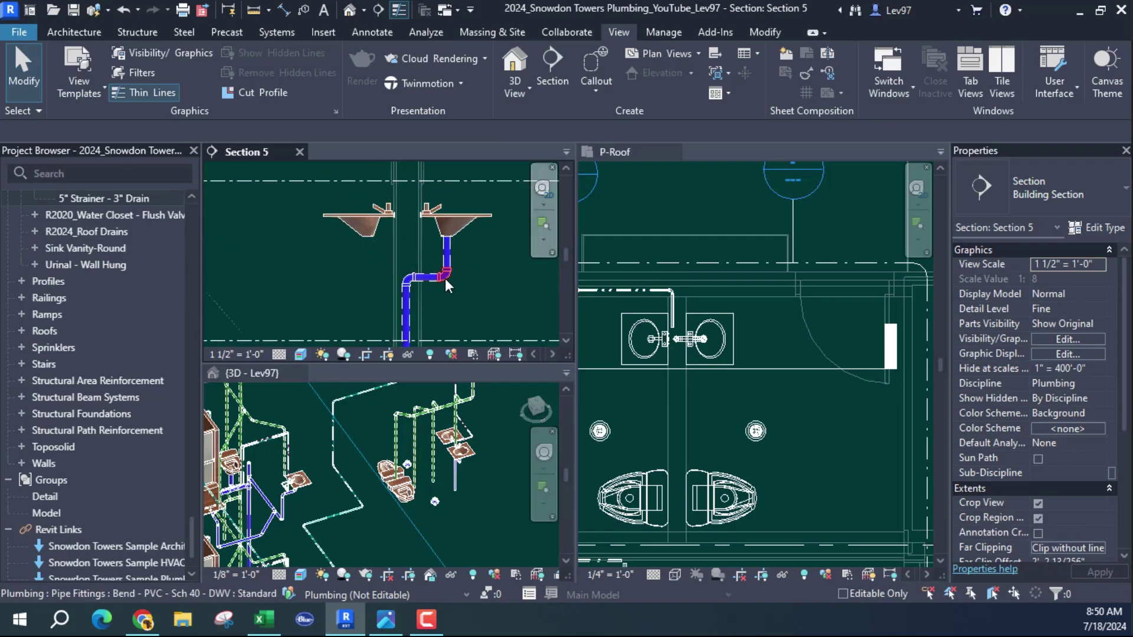
Step: Replace the elbow below the sink with an R19_Trap P fitting
{"action": "left_click", "coordinate": [446, 275]}
{"action": "left_click", "coordinate": [1076, 182]}
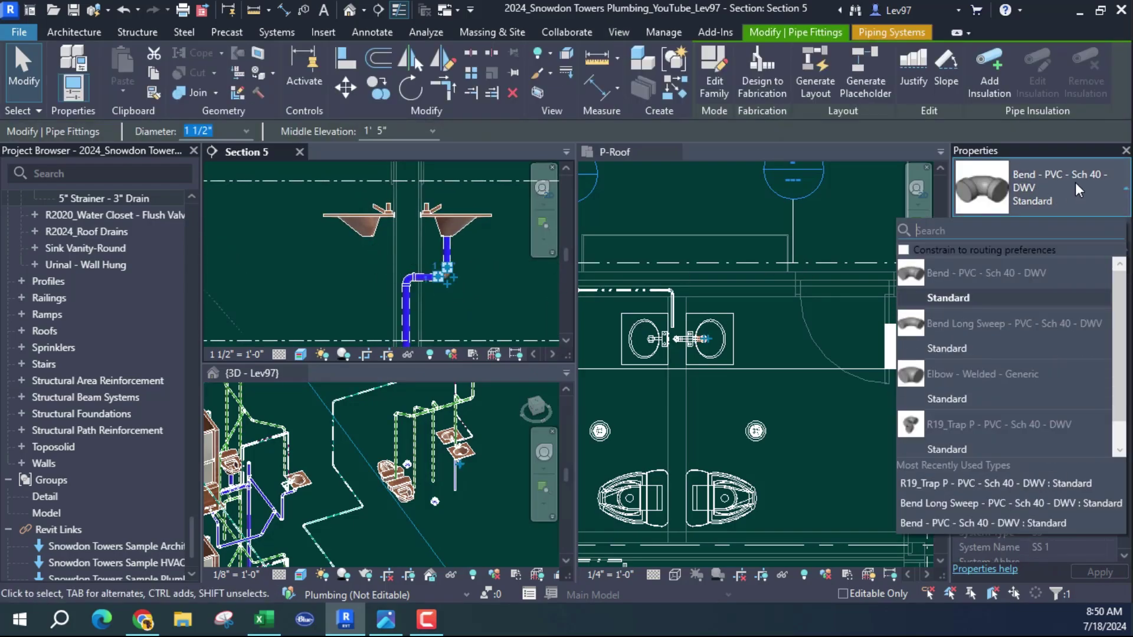
{"action": "left_click", "coordinate": [947, 450]}
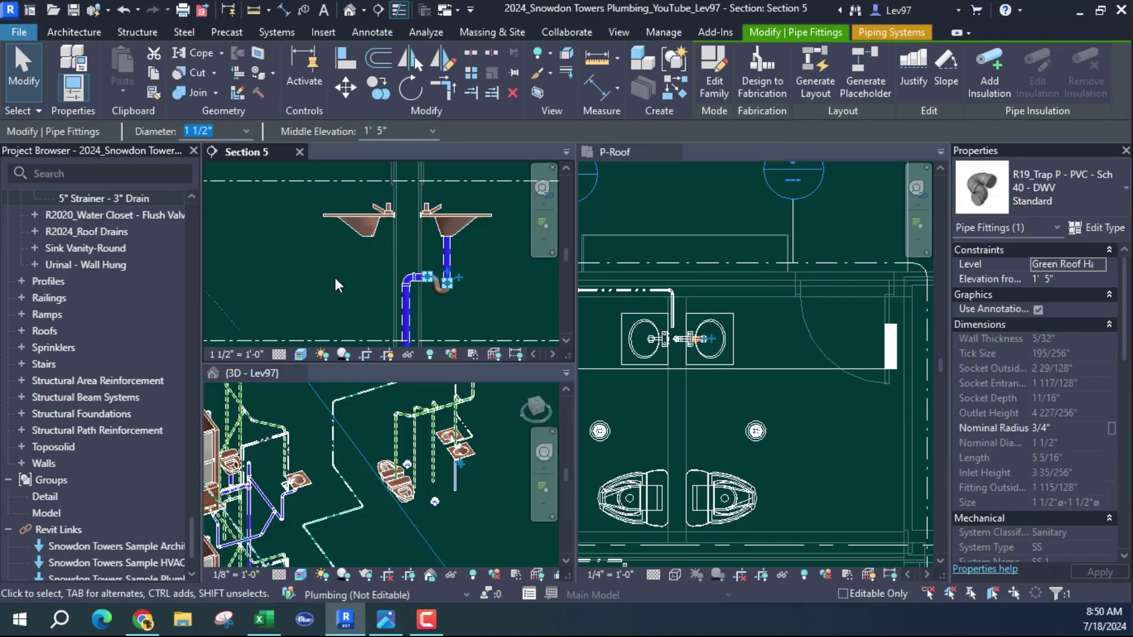
{"action": "left_click", "coordinate": [321, 283]}
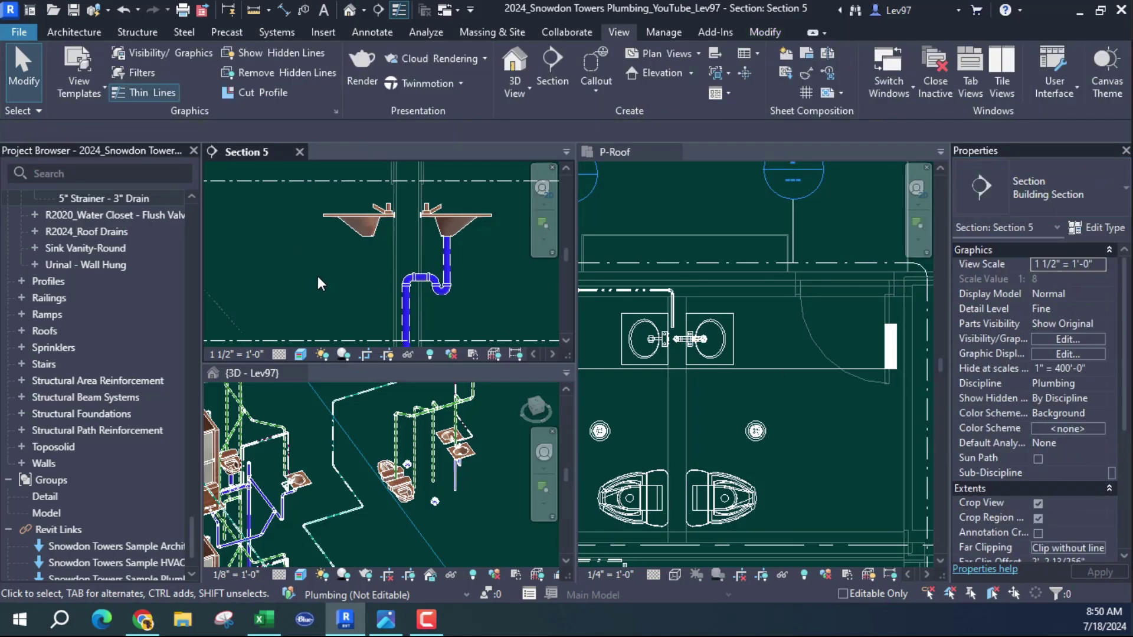
{"action": "middle_click_drag", "start_coordinate": [318, 276], "coordinate": [332, 246]}
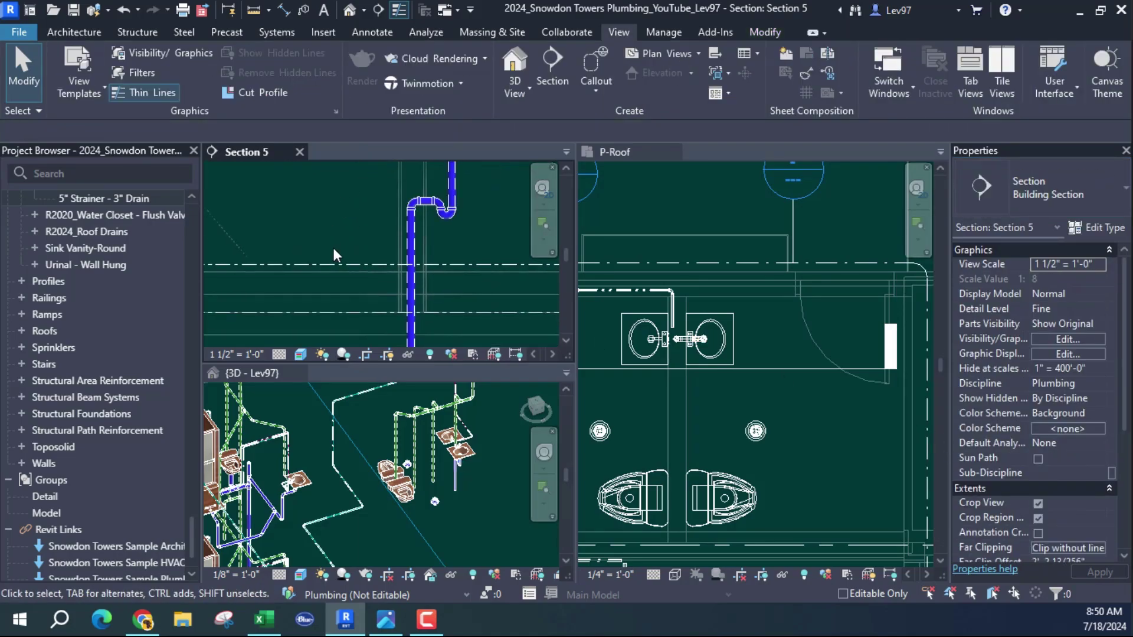
Step: Give the vertical PVC drain pipe a larger diameter
{"action": "left_click", "coordinate": [409, 280]}
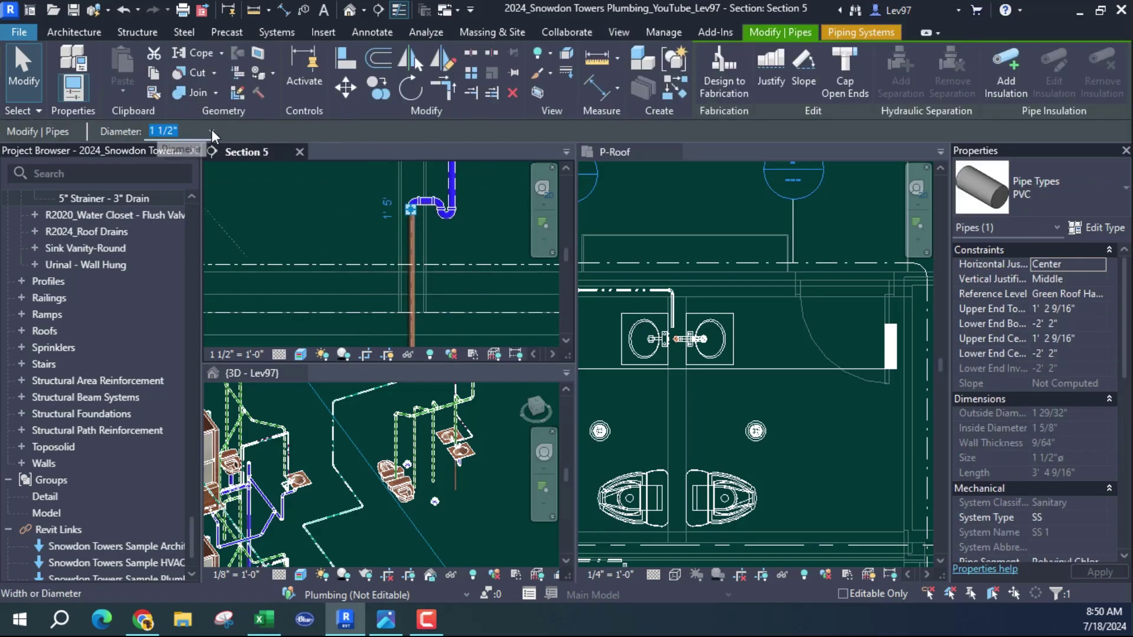
{"action": "left_click", "coordinate": [211, 129]}
{"action": "left_click", "coordinate": [162, 266]}
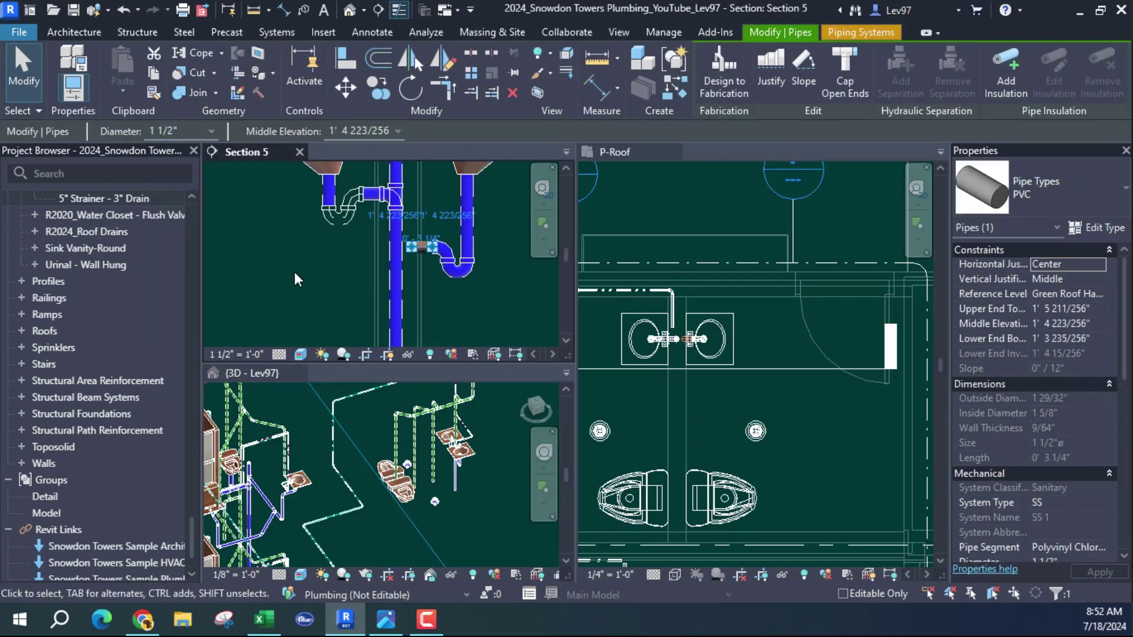
{"action": "left_click", "coordinate": [307, 261]}
Step: Extend the sink's trap arm into the vertical pipe with Trim/Extend Single Element
{"action": "left_click", "coordinate": [771, 32]}
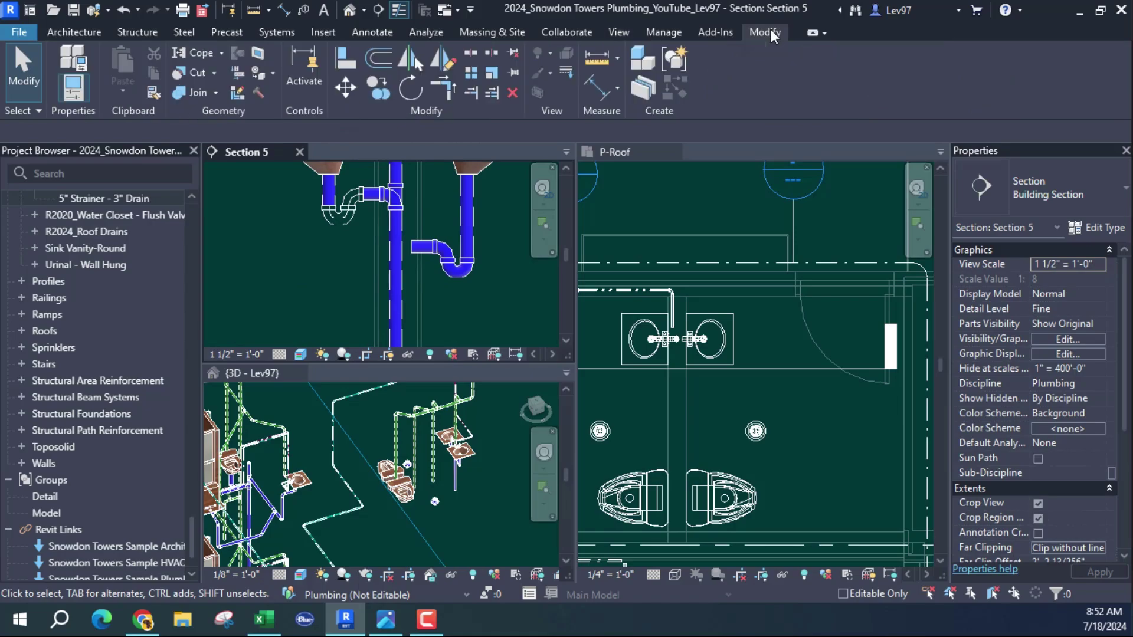
{"action": "left_click", "coordinate": [476, 97]}
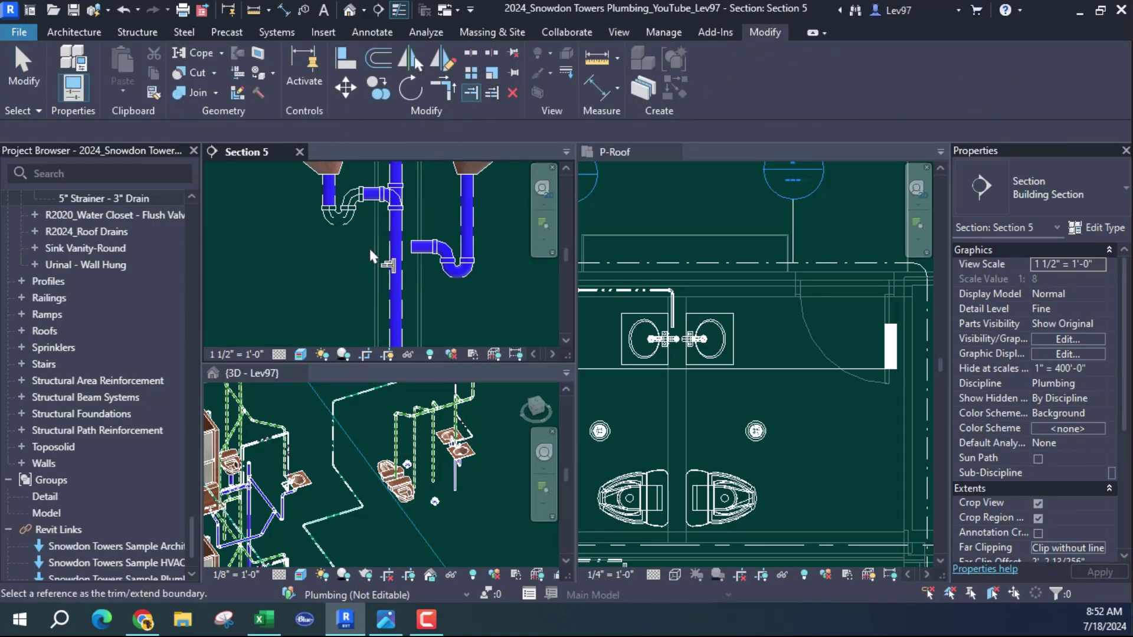
{"action": "scroll", "coordinate": [369, 247], "scroll_direction": "up", "scroll_amount": 2}
{"action": "left_click", "coordinate": [415, 243]}
{"action": "left_click", "coordinate": [452, 239]}
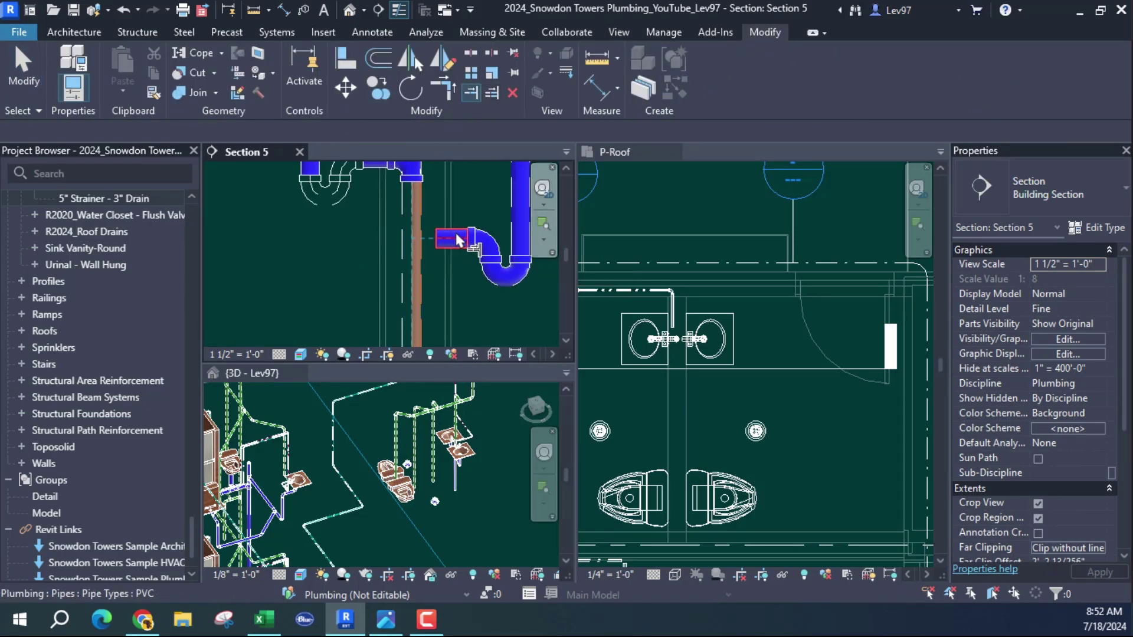
{"action": "key", "text": "Escape"}
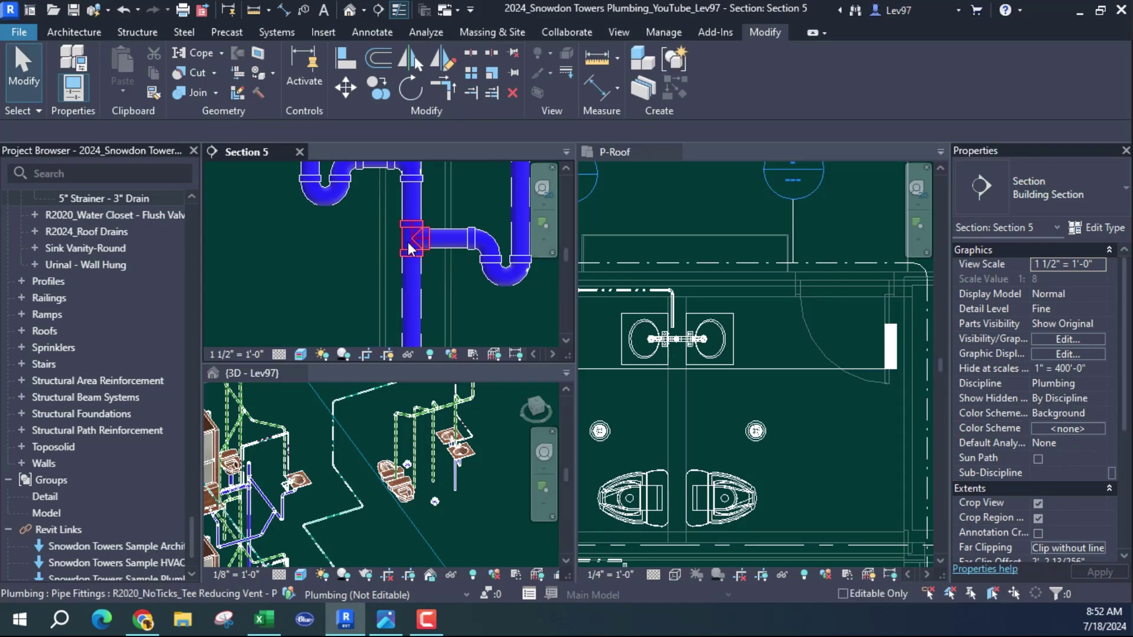
Step: Change the new tee to Tee Reducing Sanitary and flip it vertically
{"action": "left_click", "coordinate": [391, 252]}
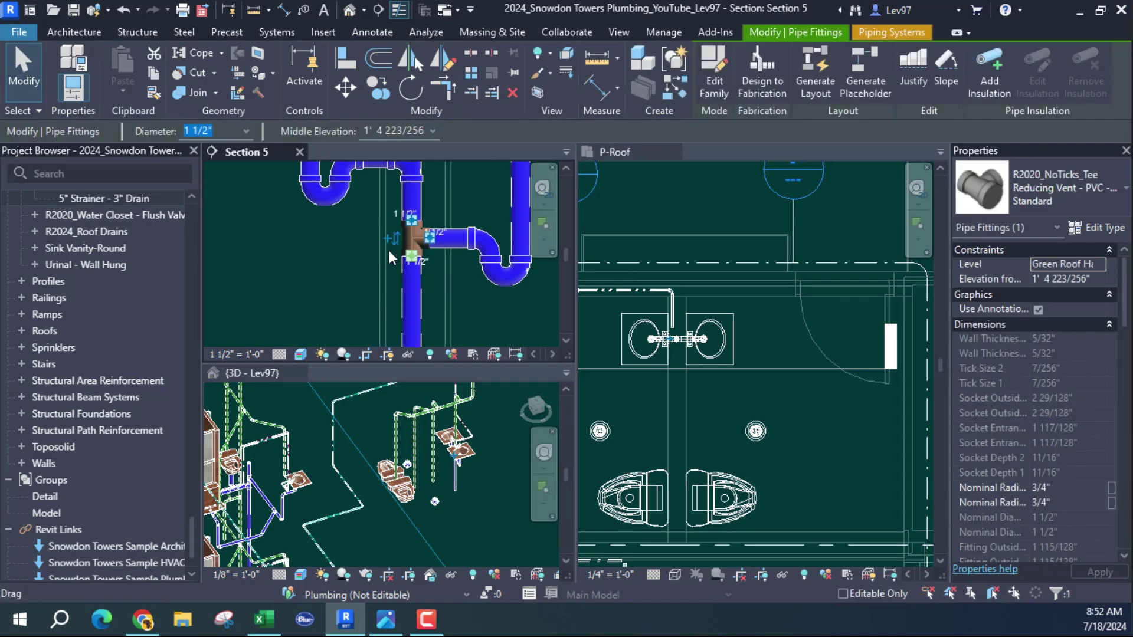
{"action": "left_click", "coordinate": [1071, 199]}
{"action": "scroll", "coordinate": [821, 321], "scroll_direction": "down", "scroll_amount": 2}
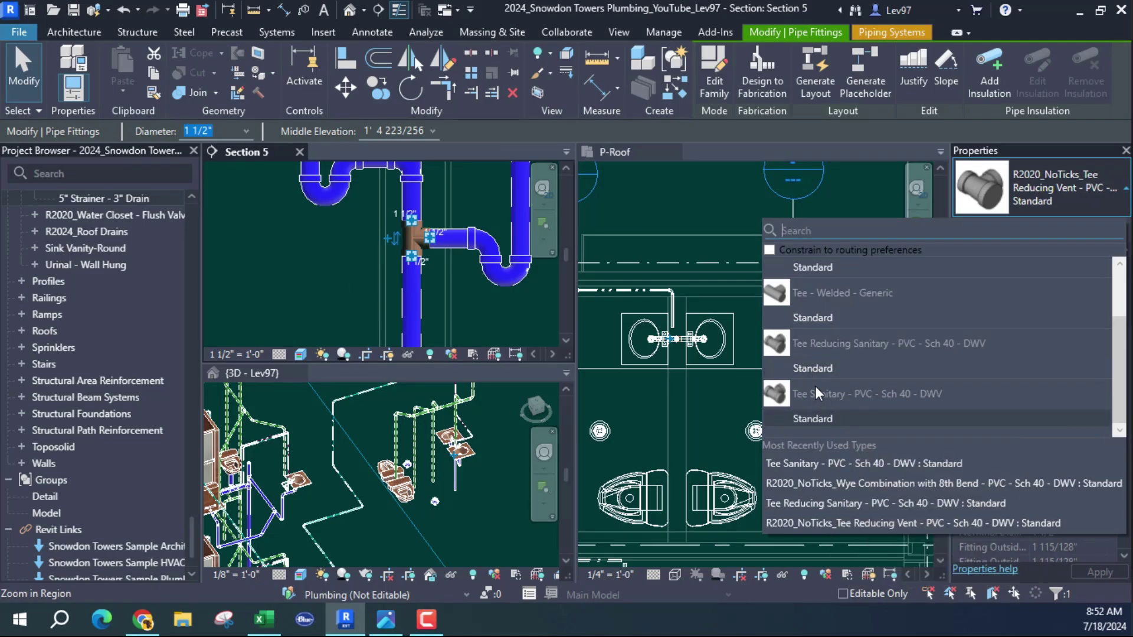
{"action": "left_click", "coordinate": [810, 366]}
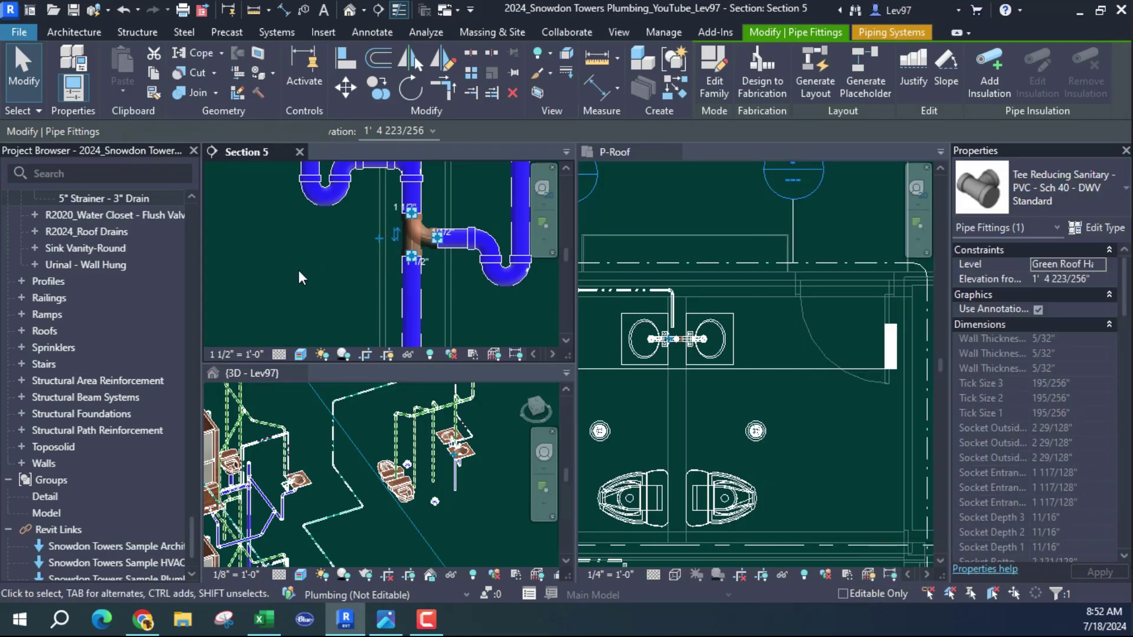
{"action": "left_click", "coordinate": [393, 234]}
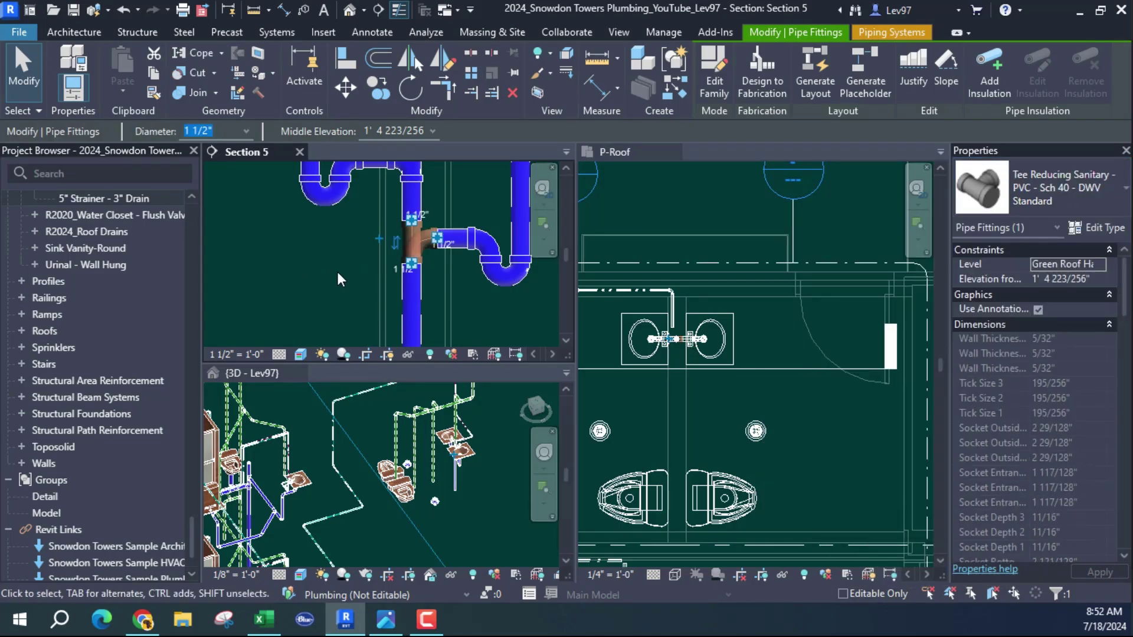
{"action": "left_click", "coordinate": [313, 275]}
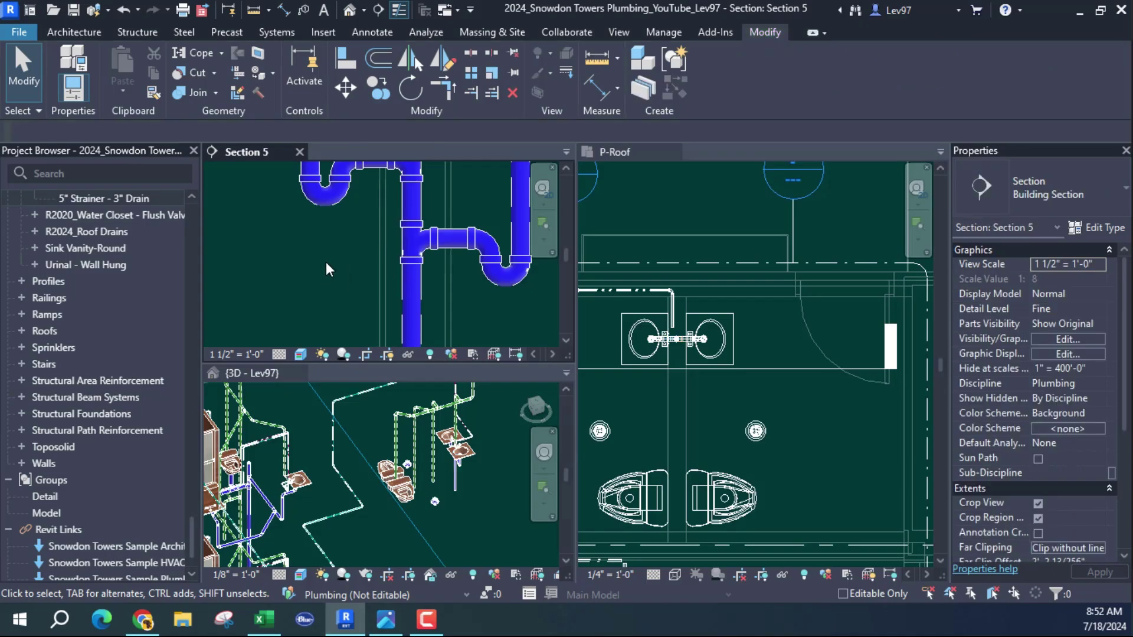
{"action": "scroll", "coordinate": [327, 263], "scroll_direction": "down", "scroll_amount": 2}
{"action": "scroll", "coordinate": [304, 225], "scroll_direction": "down", "scroll_amount": 1}
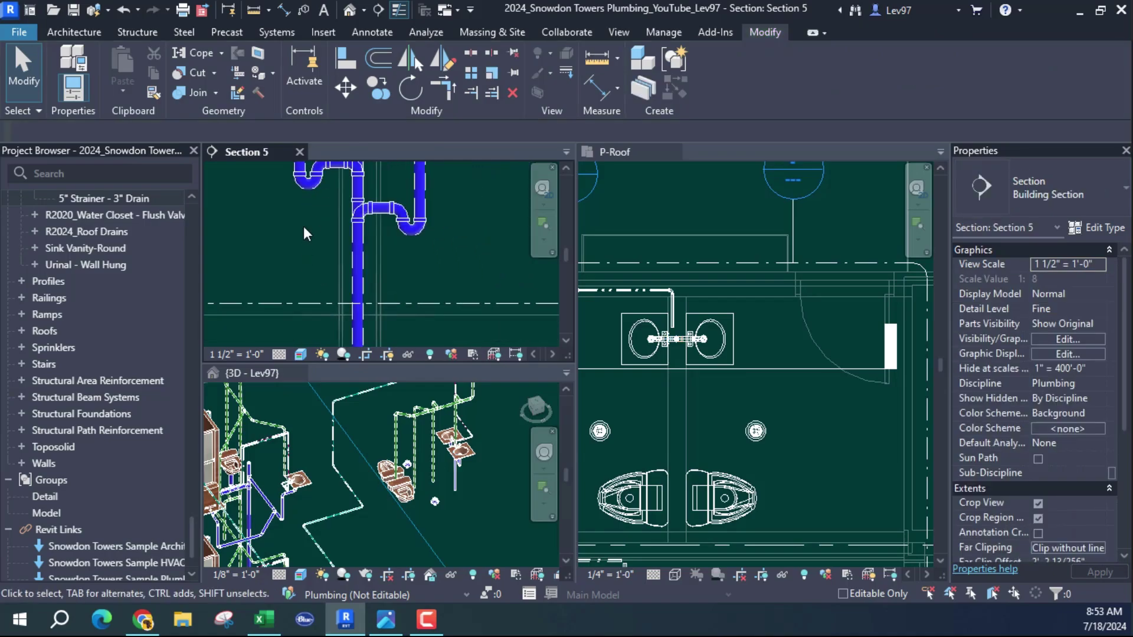
Step: Shift the Section 5 cut line so it passes through the 2" vertical stack
{"action": "left_click", "coordinate": [765, 354]}
{"action": "left_click_drag", "start_coordinate": [765, 354], "coordinate": [705, 355]}
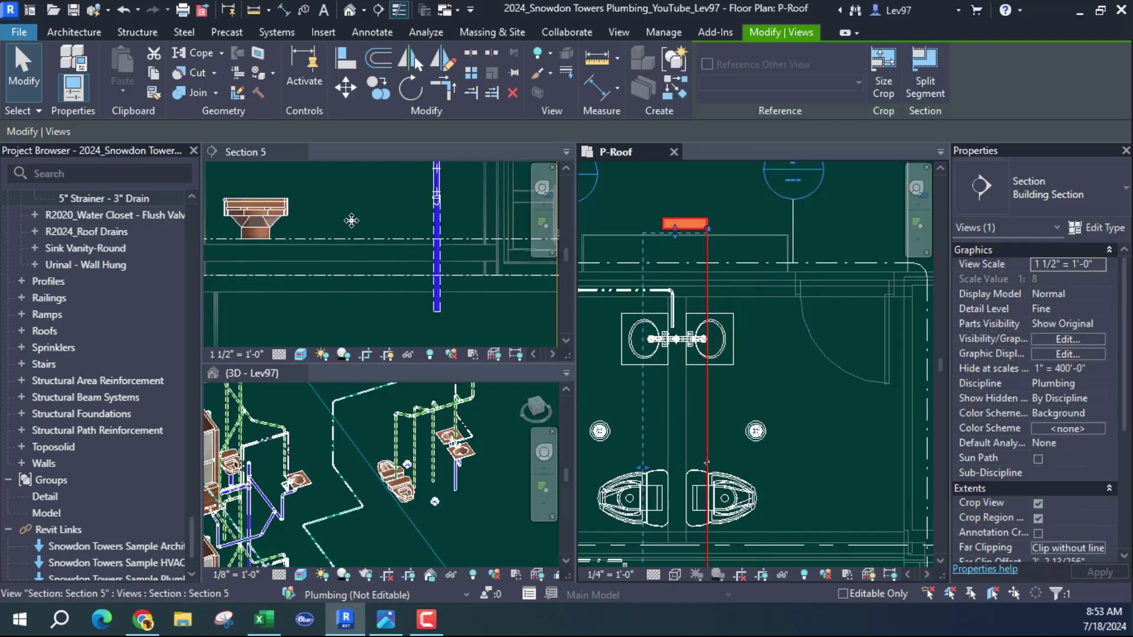
{"action": "left_click", "coordinate": [378, 212]}
{"action": "scroll", "coordinate": [383, 218], "scroll_direction": "up", "scroll_amount": 2}
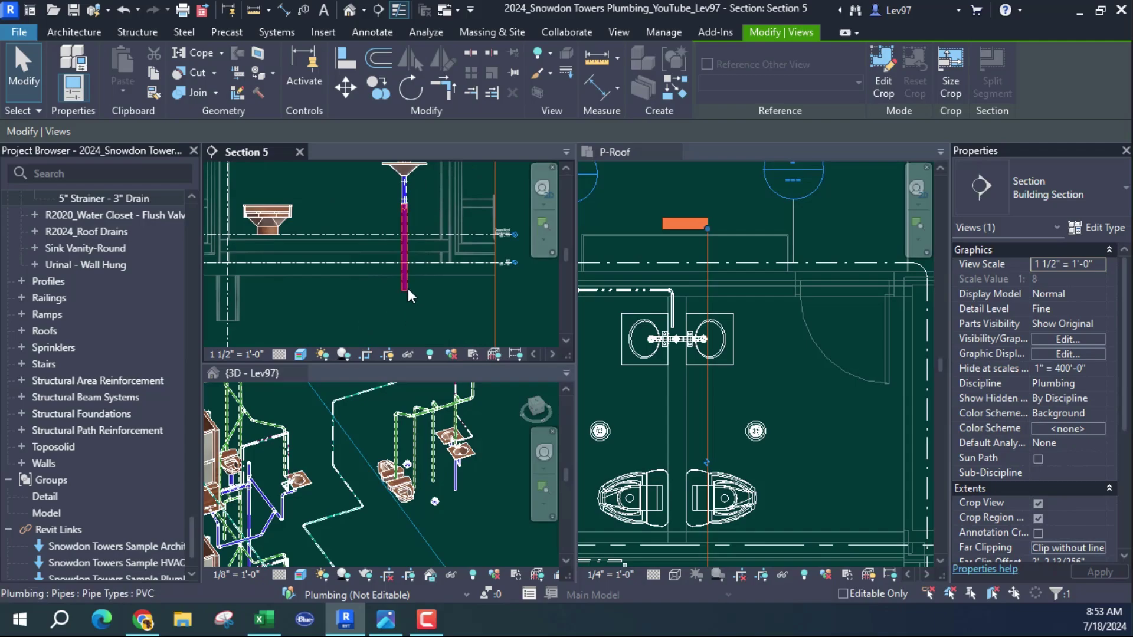
Step: Start Draw Pipe from the 2" vertical drain pipe's context menu
{"action": "left_click", "coordinate": [407, 288]}
{"action": "right_click", "coordinate": [406, 292]}
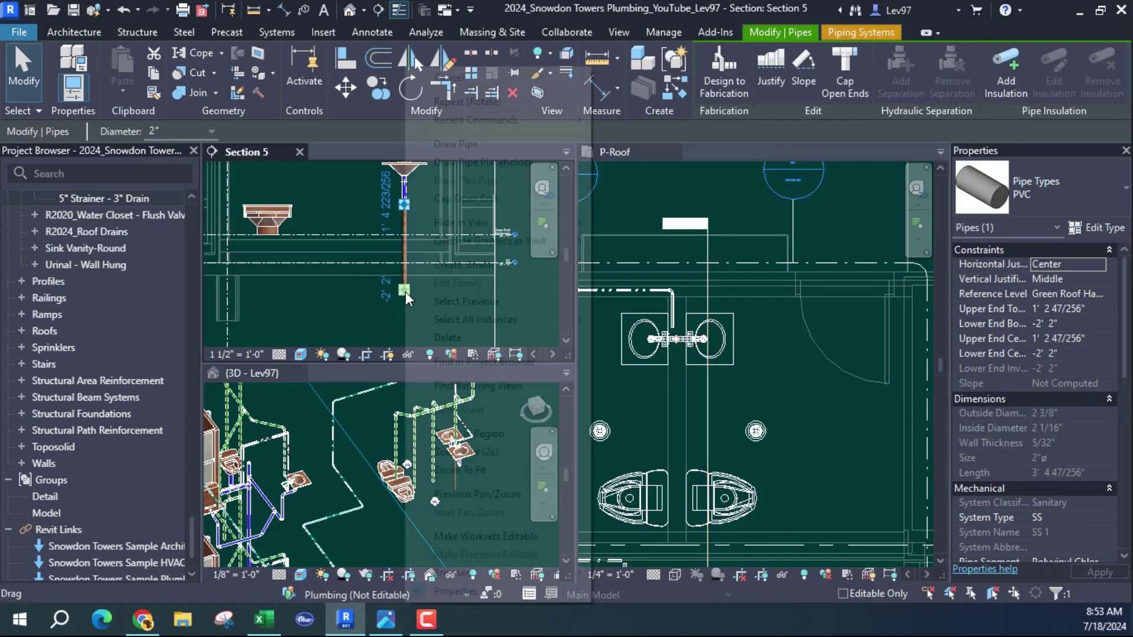
{"action": "left_click", "coordinate": [461, 145]}
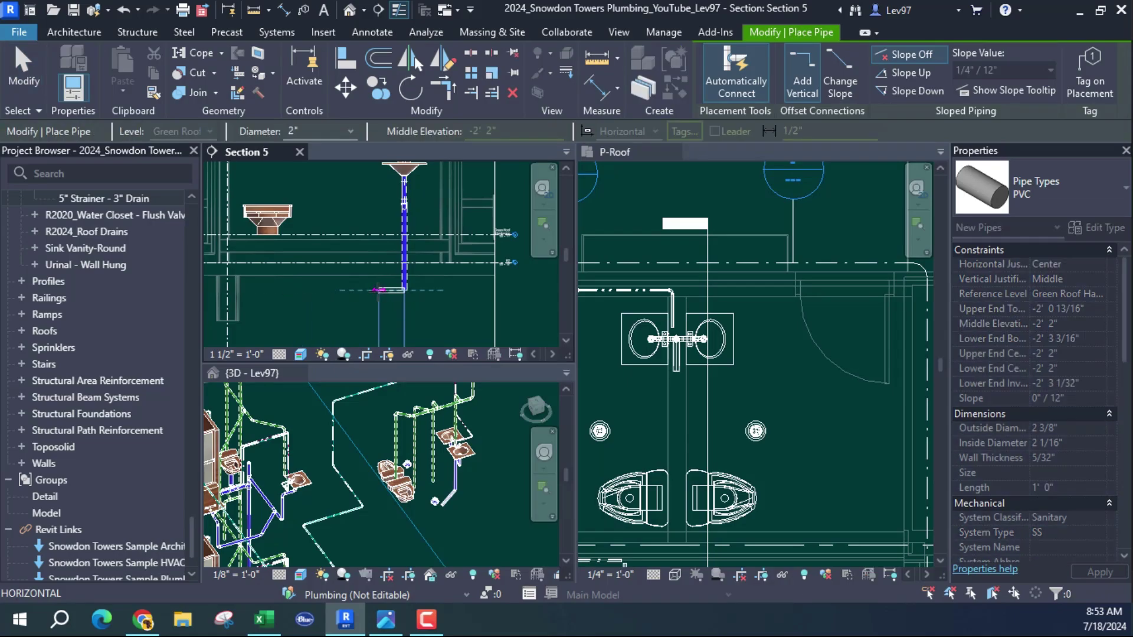
Step: Draw a 3" horizontal PVC pipe from the base of the 2" stack along Section 5
{"action": "scroll", "coordinate": [350, 295], "scroll_direction": "up", "scroll_amount": 2}
{"action": "scroll", "coordinate": [348, 266], "scroll_direction": "up", "scroll_amount": 2}
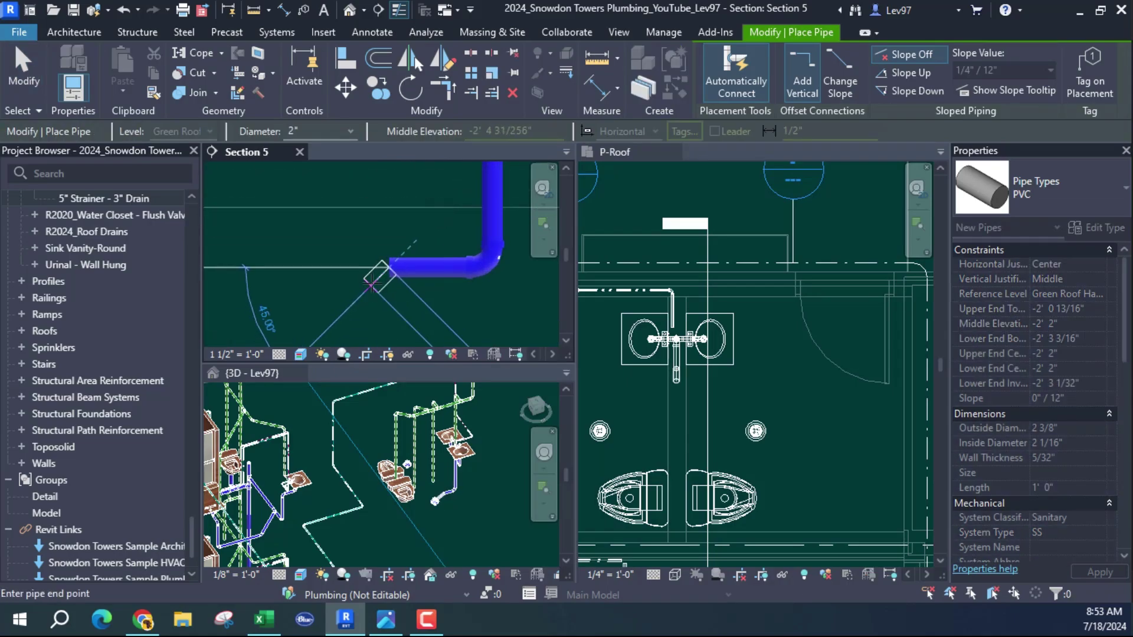
{"action": "left_click", "coordinate": [351, 131]}
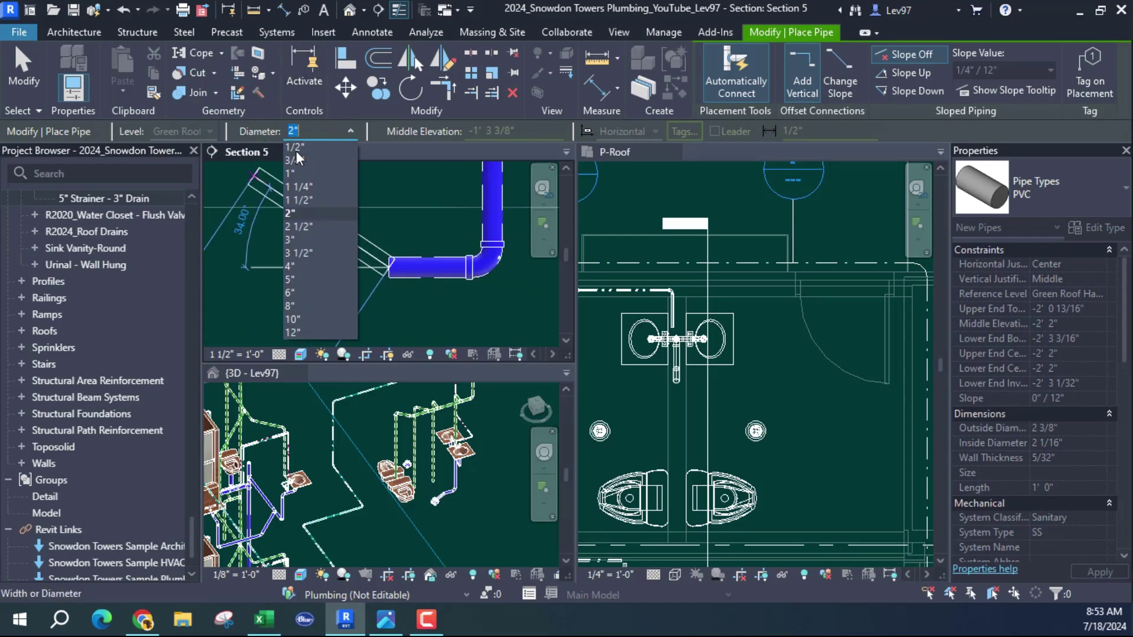
{"action": "left_click", "coordinate": [298, 241]}
{"action": "scroll", "coordinate": [308, 270], "scroll_direction": "down", "scroll_amount": 3}
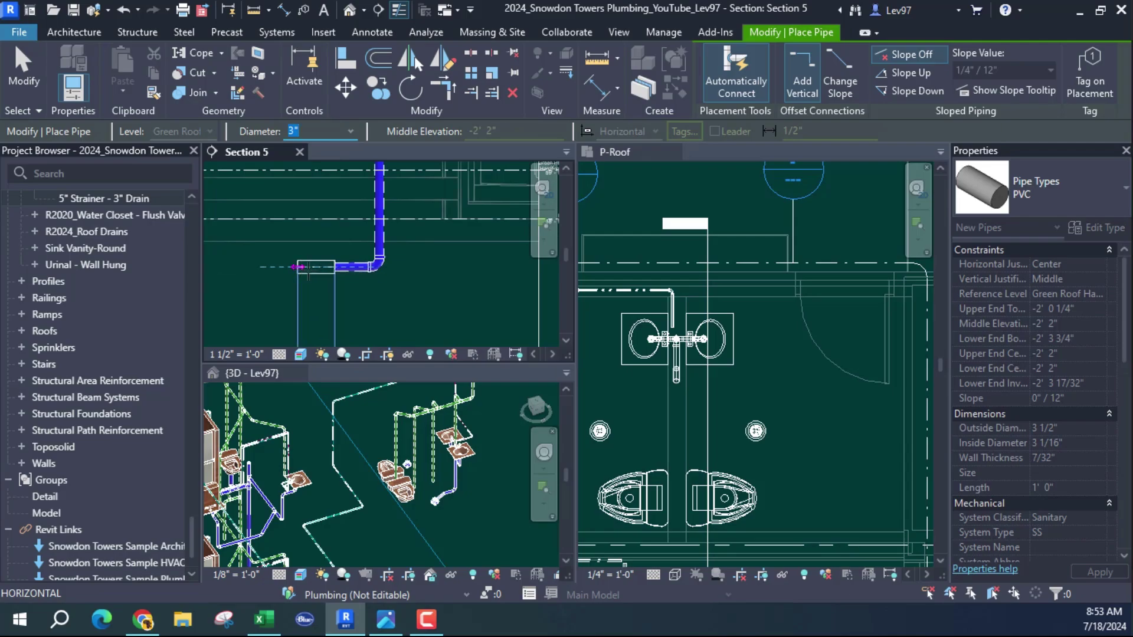
{"action": "middle_click_drag", "start_coordinate": [307, 267], "coordinate": [471, 281]}
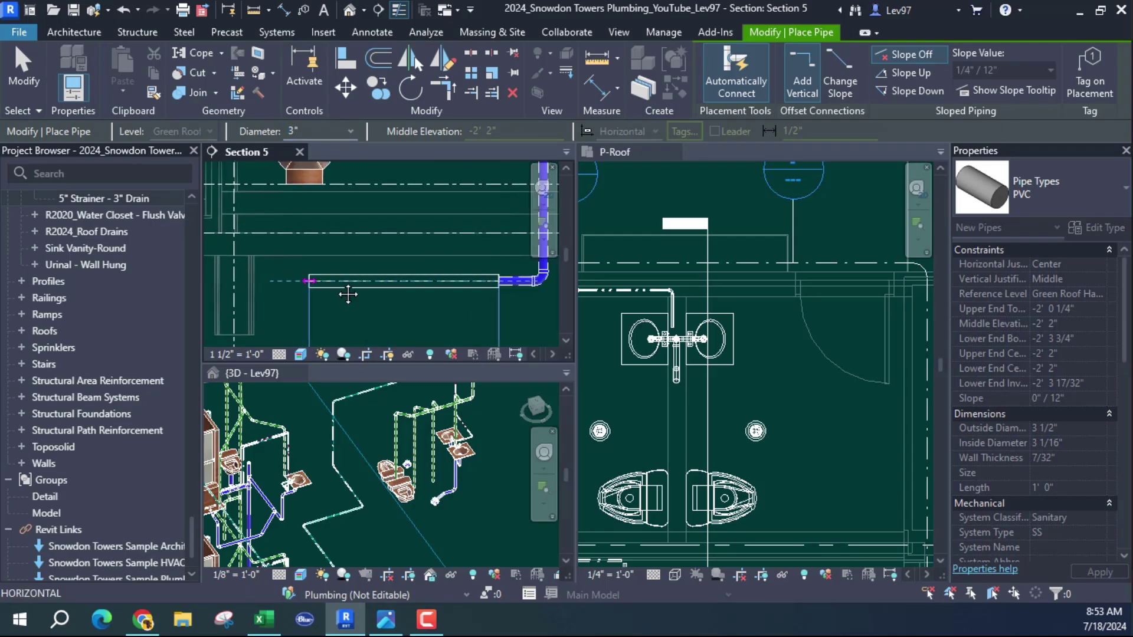
{"action": "middle_click_drag", "start_coordinate": [348, 294], "coordinate": [428, 290]}
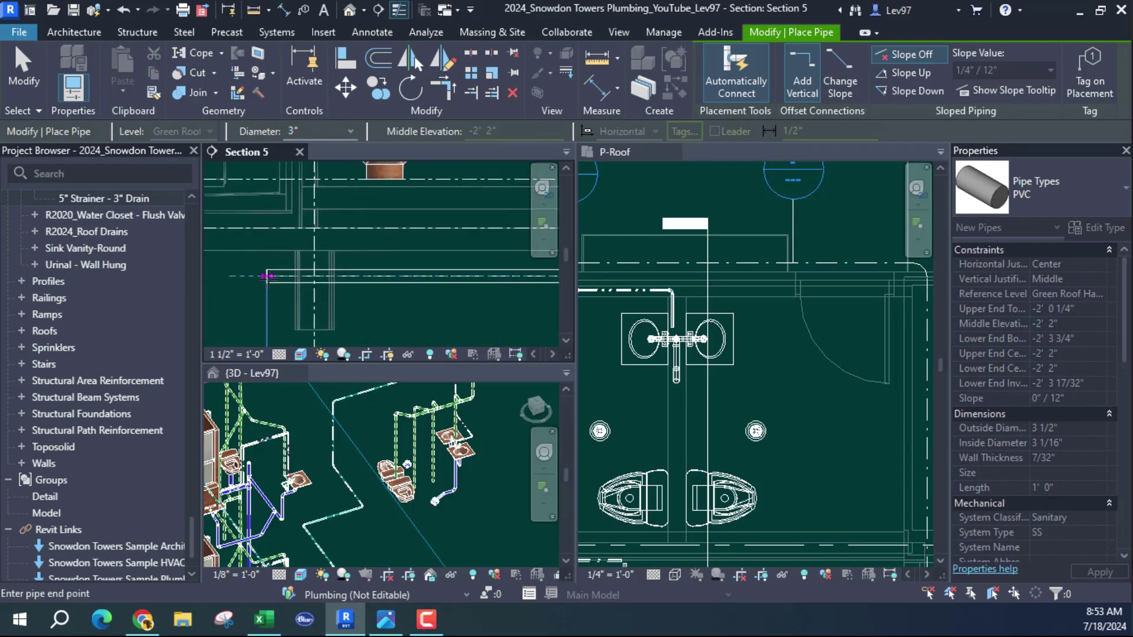
{"action": "left_click", "coordinate": [268, 276]}
{"action": "key", "text": "Escape"}
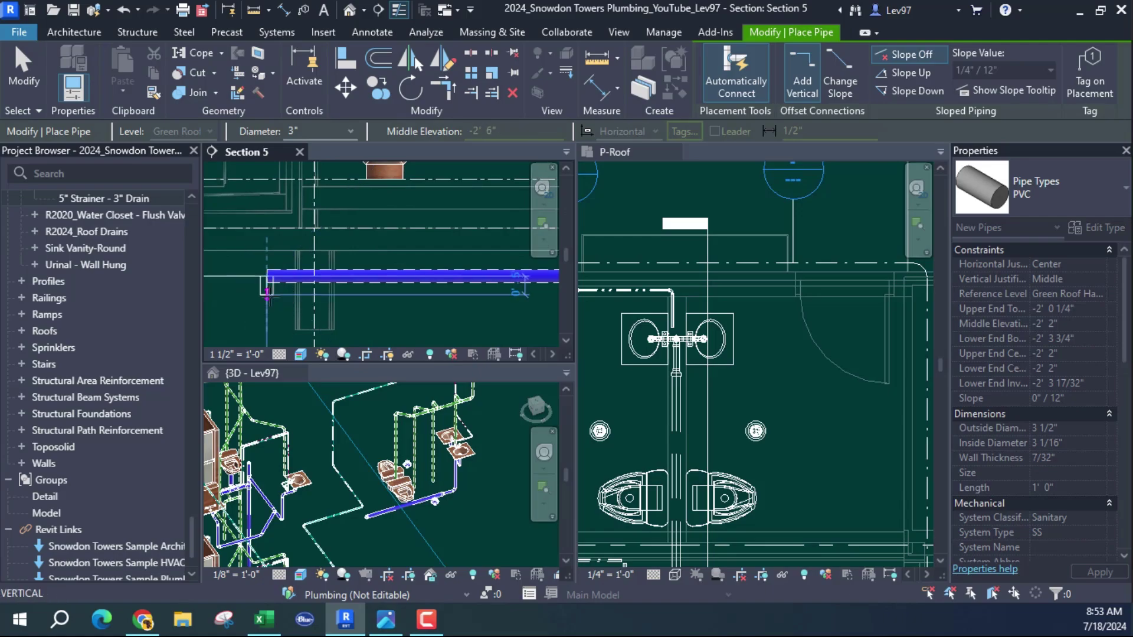
{"action": "key", "text": "Escape"}
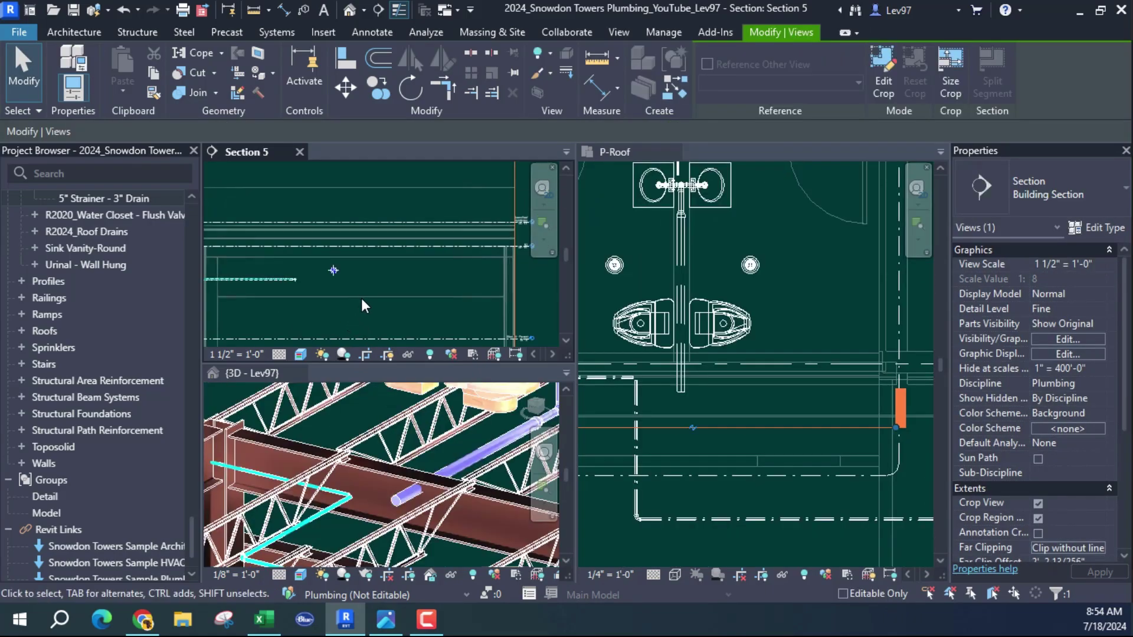
Step: Set the 3" horizontal pipe's middle elevation to -2' 6 1/2"
{"action": "left_click", "coordinate": [929, 591]}
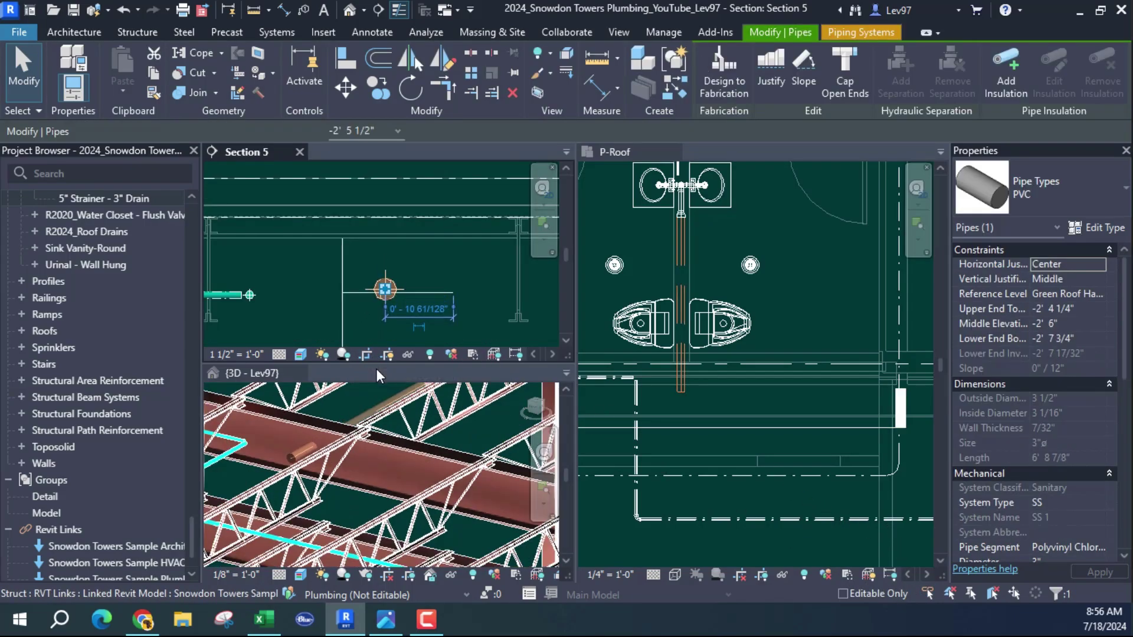
{"action": "key", "text": "Down"}
{"action": "scroll", "coordinate": [389, 322], "scroll_direction": "up", "scroll_amount": 3}
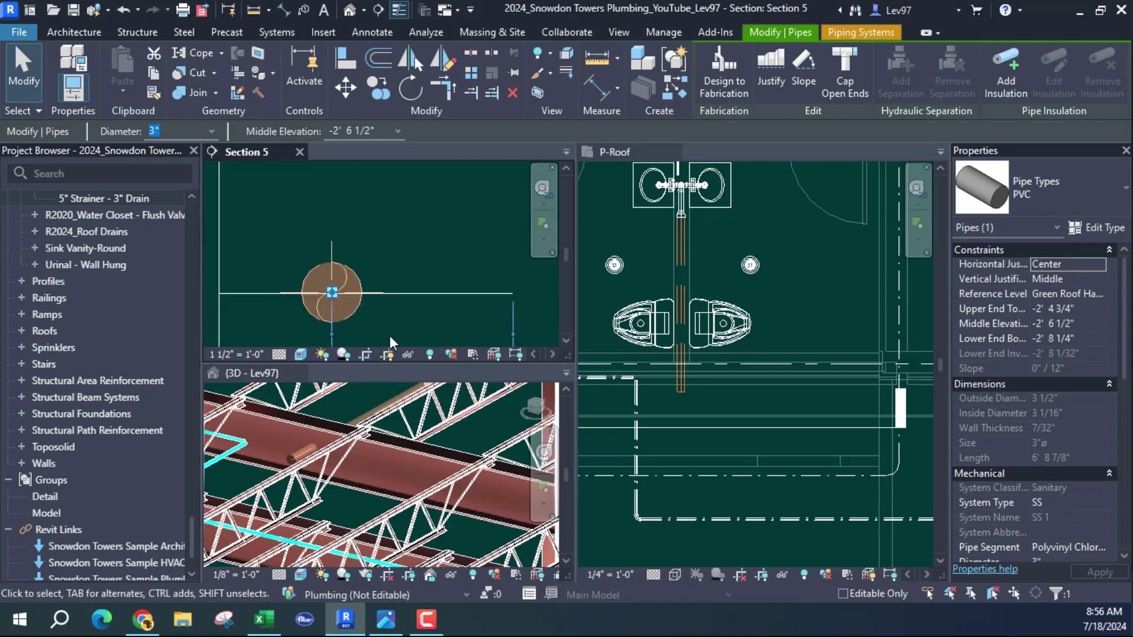
{"action": "left_click", "coordinate": [389, 341]}
Step: Switch to the 3D view and zoom in on the drain run
{"action": "scroll", "coordinate": [277, 325], "scroll_direction": "down", "scroll_amount": 3}
{"action": "left_click", "coordinate": [348, 425]}
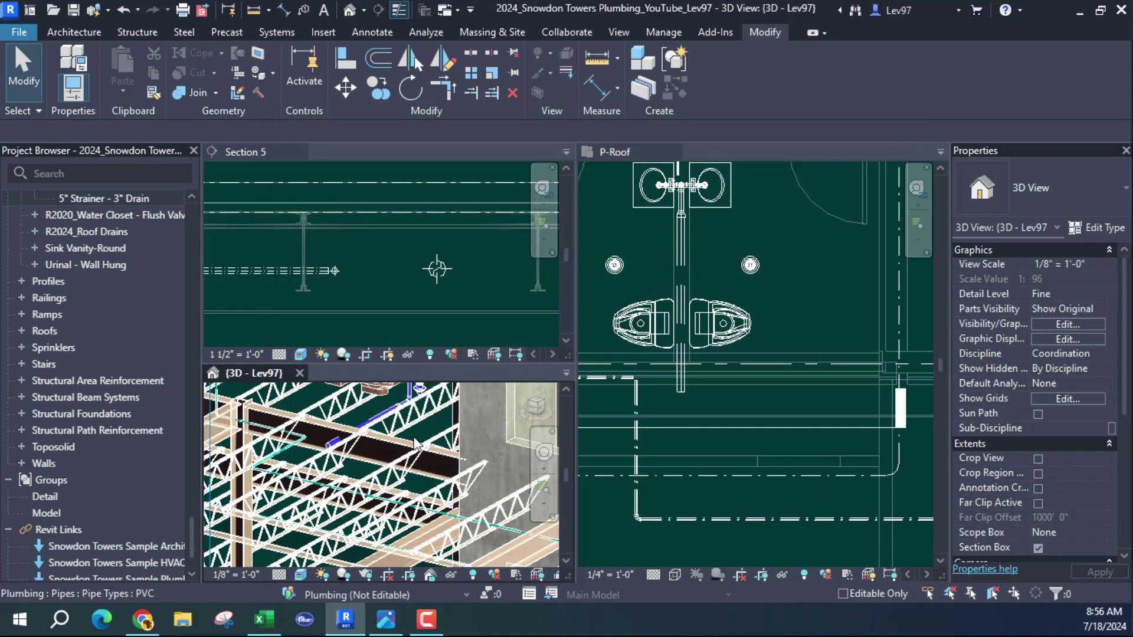
{"action": "scroll", "coordinate": [348, 425], "scroll_direction": "up", "scroll_amount": 3}
{"action": "scroll", "coordinate": [348, 426], "scroll_direction": "up", "scroll_amount": 2}
{"action": "scroll", "coordinate": [354, 437], "scroll_direction": "up", "scroll_amount": 2}
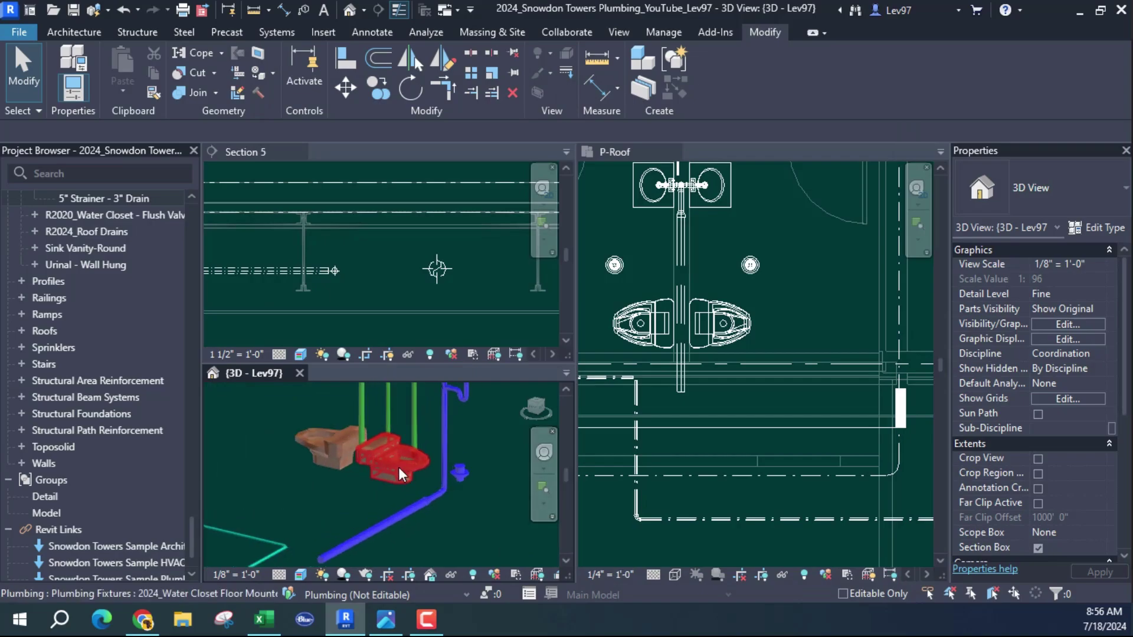
{"action": "scroll", "coordinate": [366, 448], "scroll_direction": "up", "scroll_amount": 2}
Step: Activate the P-Roof plan and center it on the water closets
{"action": "left_click", "coordinate": [753, 245]}
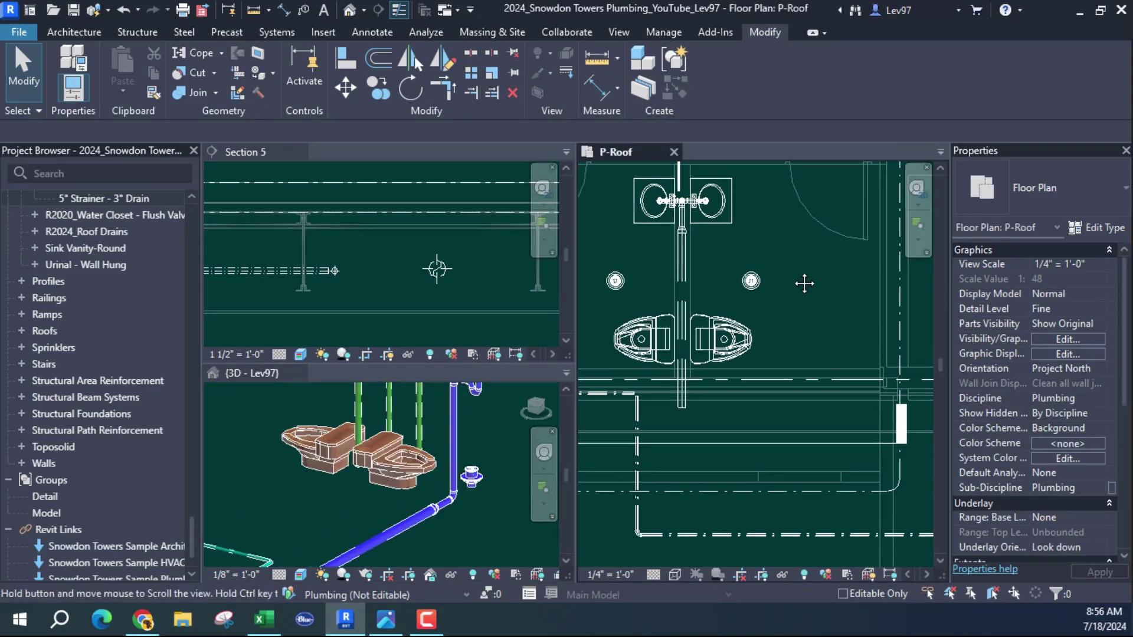
{"action": "middle_click_drag", "start_coordinate": [793, 244], "coordinate": [794, 283]}
{"action": "middle_click_drag", "start_coordinate": [788, 321], "coordinate": [797, 277]}
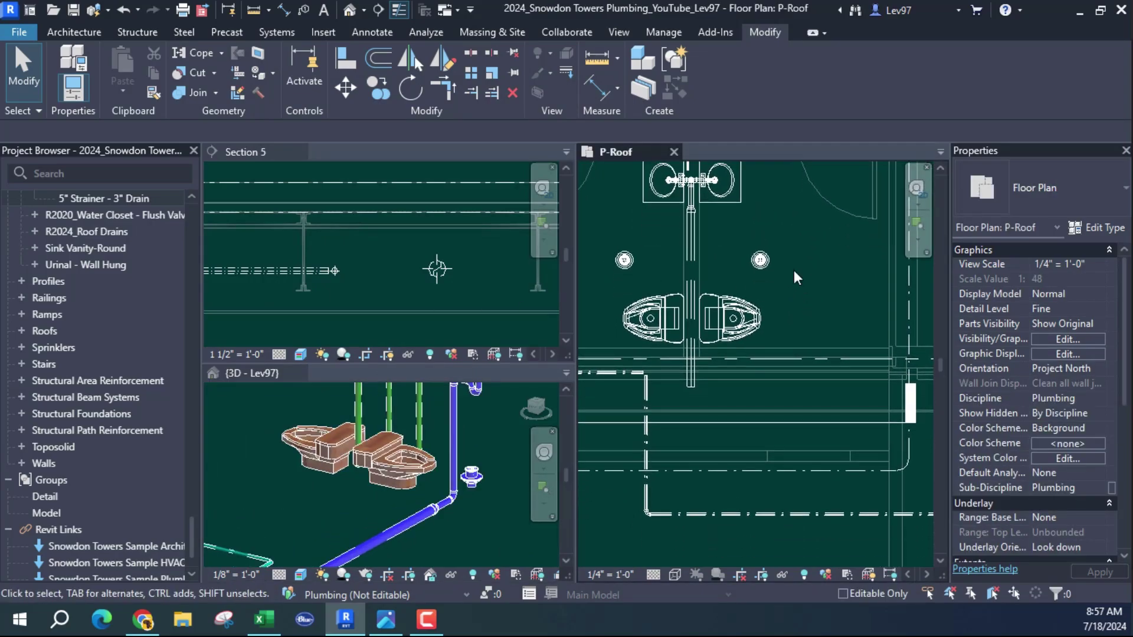
{"action": "scroll", "coordinate": [678, 250], "scroll_direction": "up", "scroll_amount": 2}
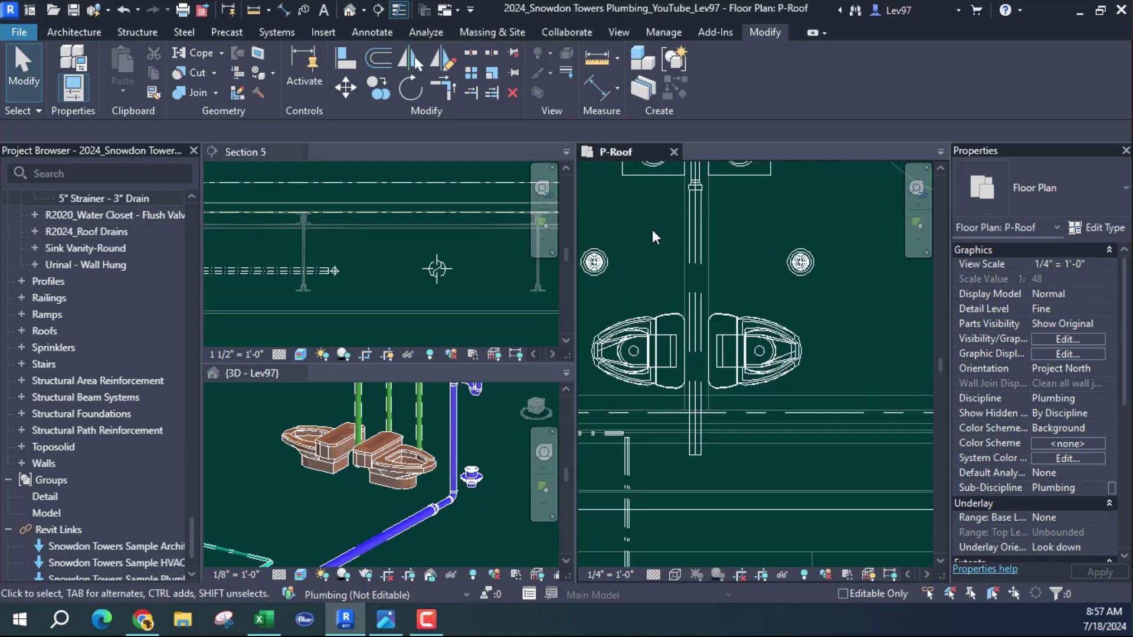
{"action": "left_click", "coordinate": [693, 450]}
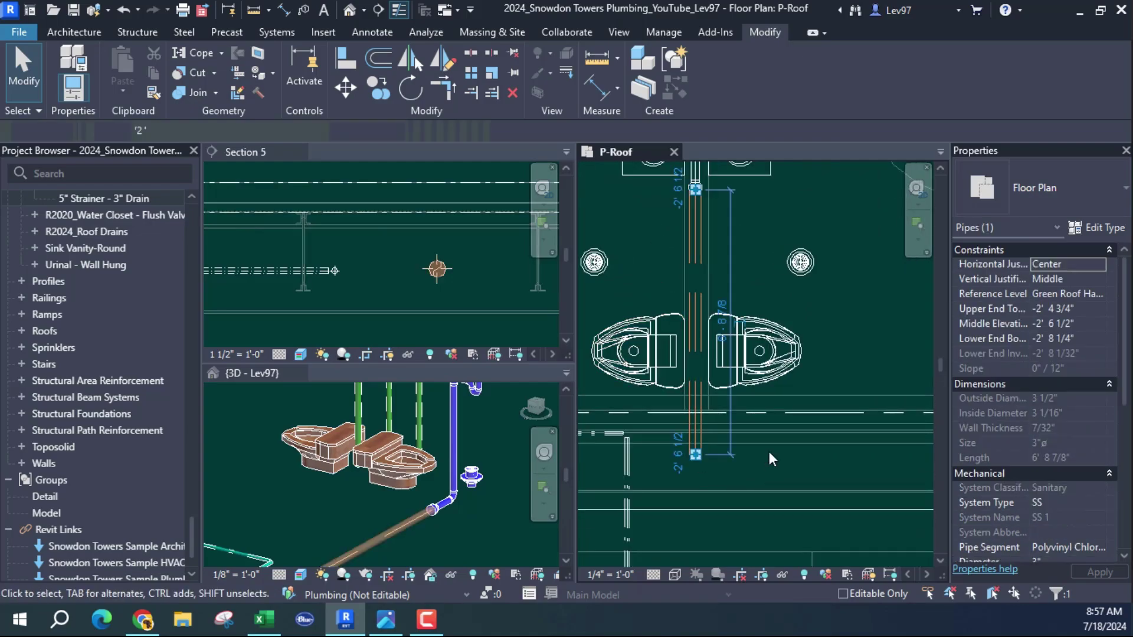
{"action": "middle_click_drag", "start_coordinate": [695, 464], "coordinate": [678, 380]}
{"action": "right_click", "coordinate": [679, 380]}
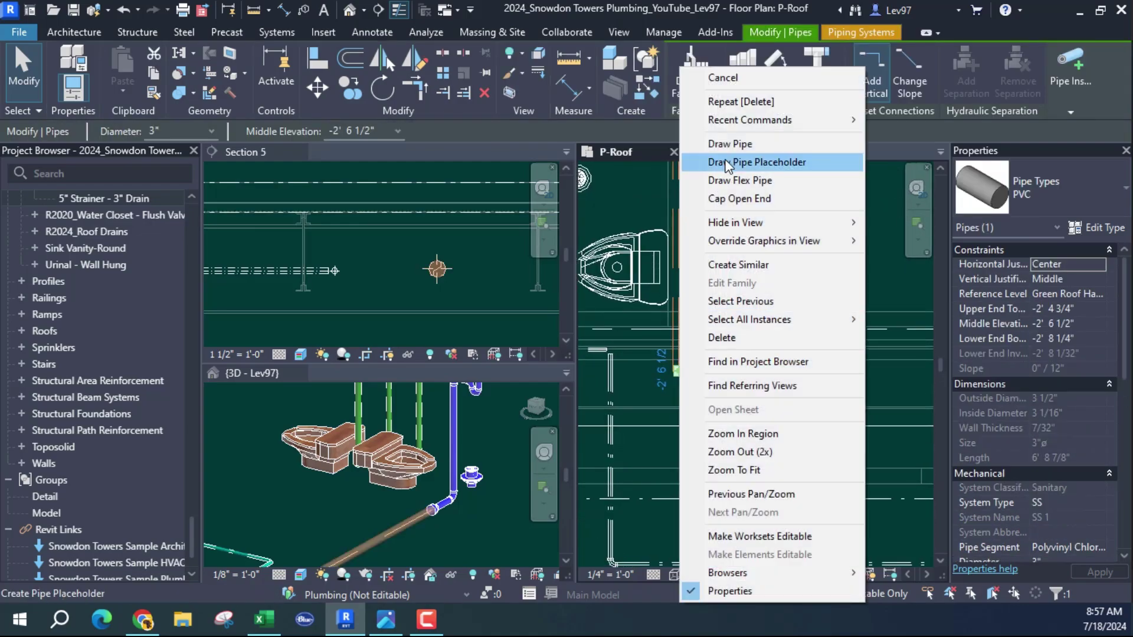
{"action": "left_click", "coordinate": [728, 144]}
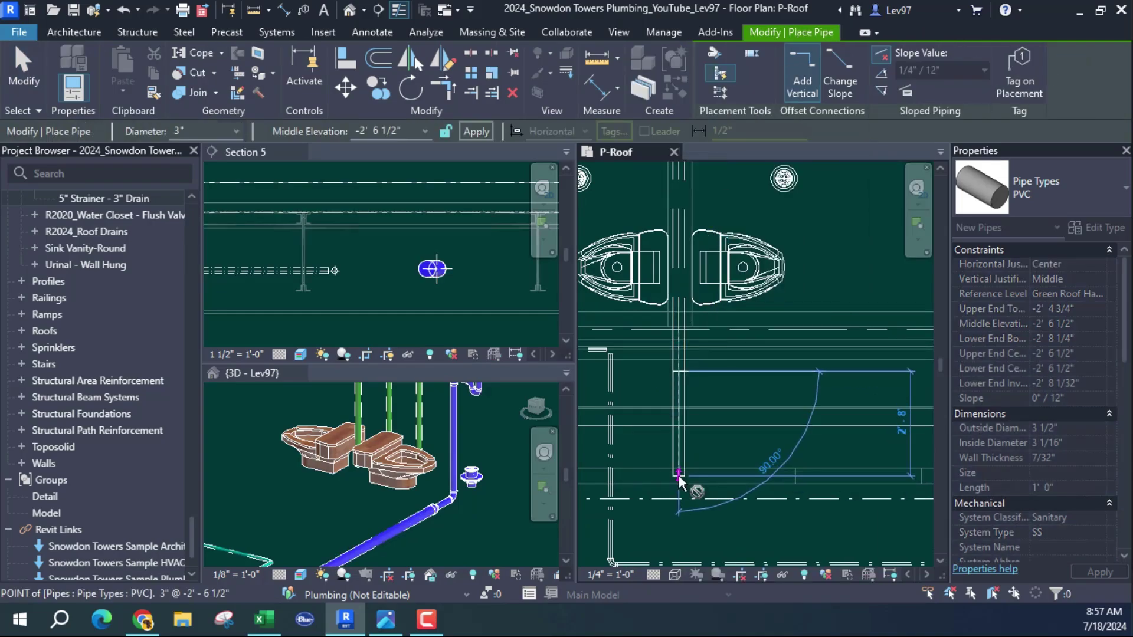
{"action": "key", "text": "Escape"}
{"action": "key", "text": "Escape"}
{"action": "key", "text": "Escape"}
{"action": "scroll", "coordinate": [735, 392], "scroll_direction": "up", "scroll_amount": 2, "text": "ctrl"}
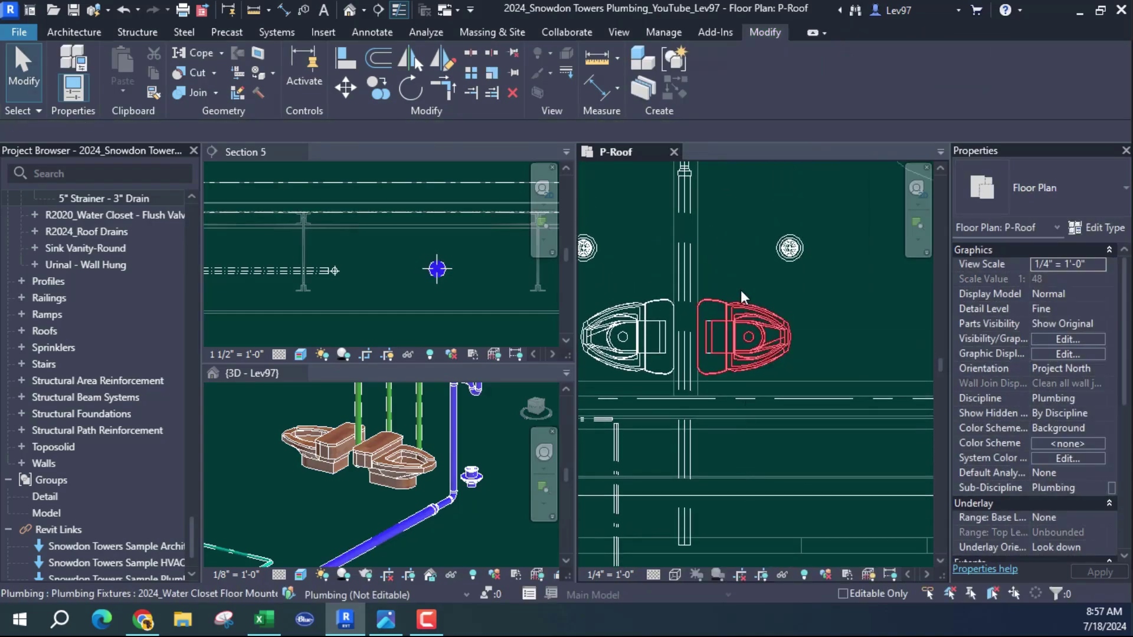
Step: Move the Section 5 cut line beside the roof drains and pull its far boundary closer
{"action": "scroll", "coordinate": [741, 283], "scroll_direction": "up", "scroll_amount": 1, "text": "ctrl"}
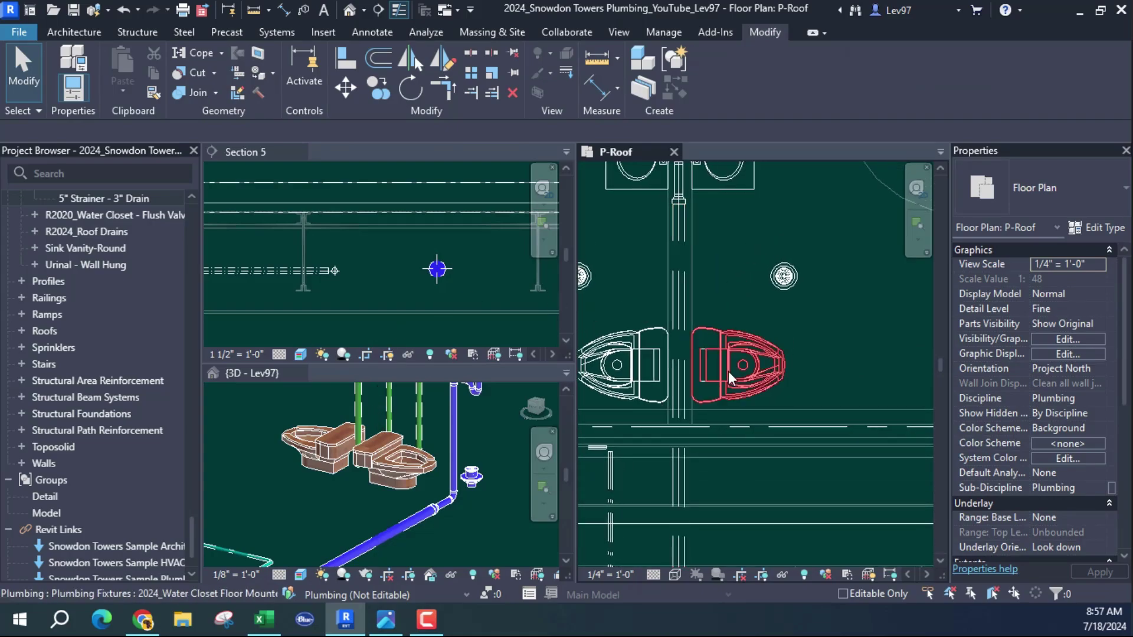
{"action": "scroll", "coordinate": [784, 361], "scroll_direction": "down", "scroll_amount": 1}
{"action": "scroll", "coordinate": [784, 361], "scroll_direction": "down", "scroll_amount": 3}
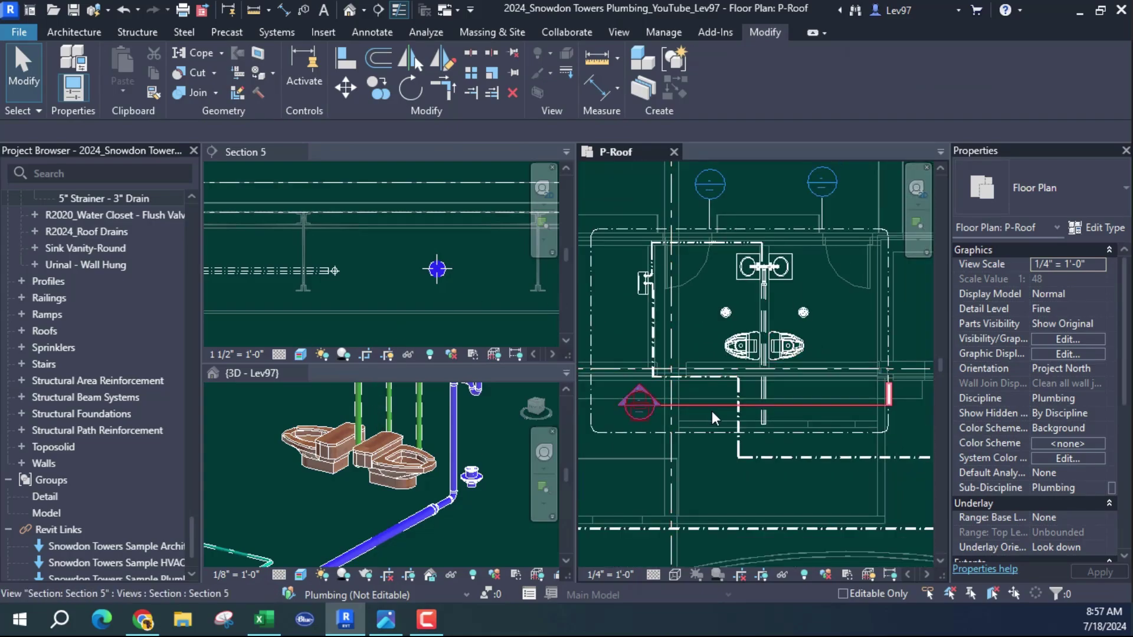
{"action": "mouse_move", "coordinate": [716, 415]}
{"action": "left_mouse_down"}
{"action": "mouse_move", "coordinate": [720, 324]}
{"action": "mouse_move", "coordinate": [784, 306]}
{"action": "left_mouse_up"}
{"action": "scroll", "coordinate": [777, 308], "scroll_direction": "up", "scroll_amount": 3}
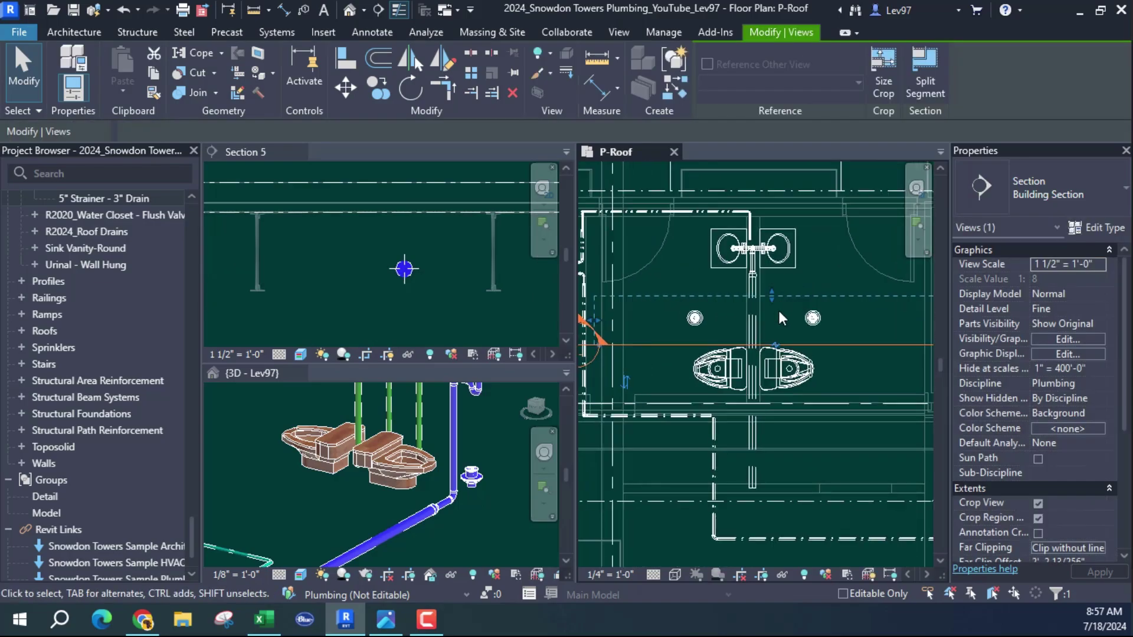
{"action": "scroll", "coordinate": [778, 308], "scroll_direction": "up", "scroll_amount": 2}
{"action": "left_click_drag", "start_coordinate": [861, 375], "coordinate": [830, 340]}
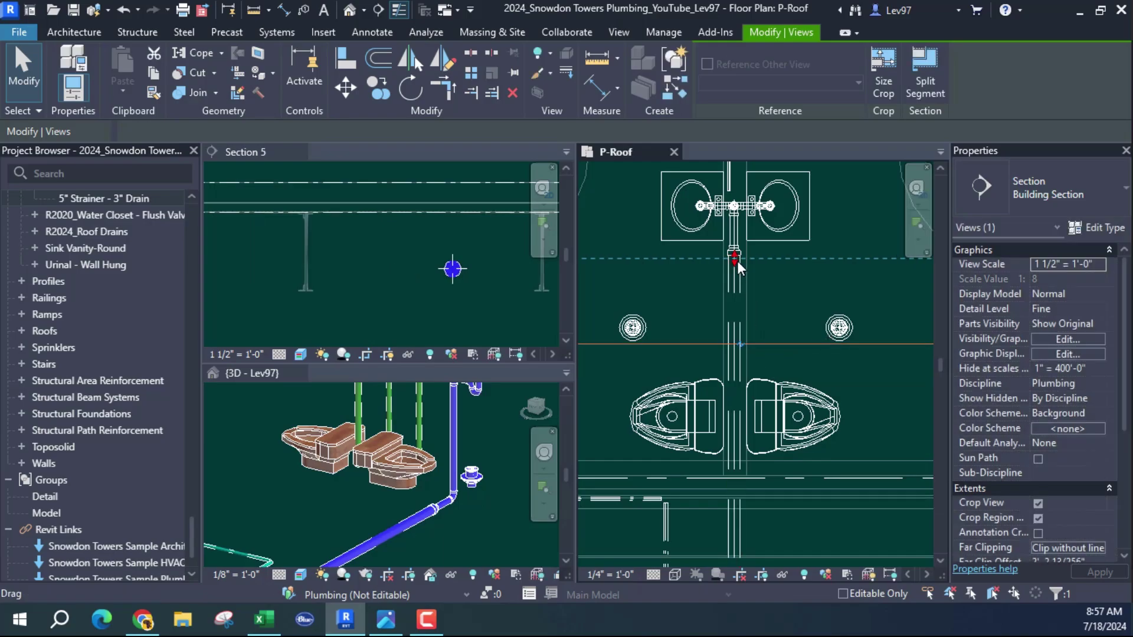
{"action": "left_click_drag", "start_coordinate": [732, 283], "coordinate": [731, 305]}
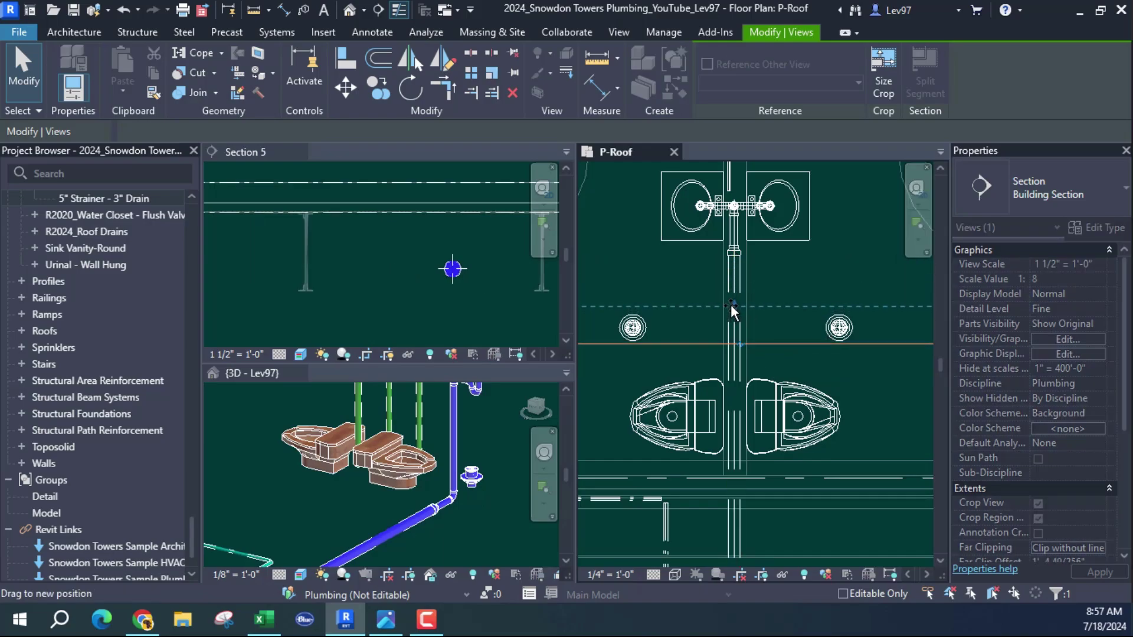
{"action": "middle_click_drag", "start_coordinate": [674, 283], "coordinate": [639, 263]}
Step: In Section 5, start a pipe from the right-hand roof floor drain's outlet connector
{"action": "left_click", "coordinate": [414, 319]}
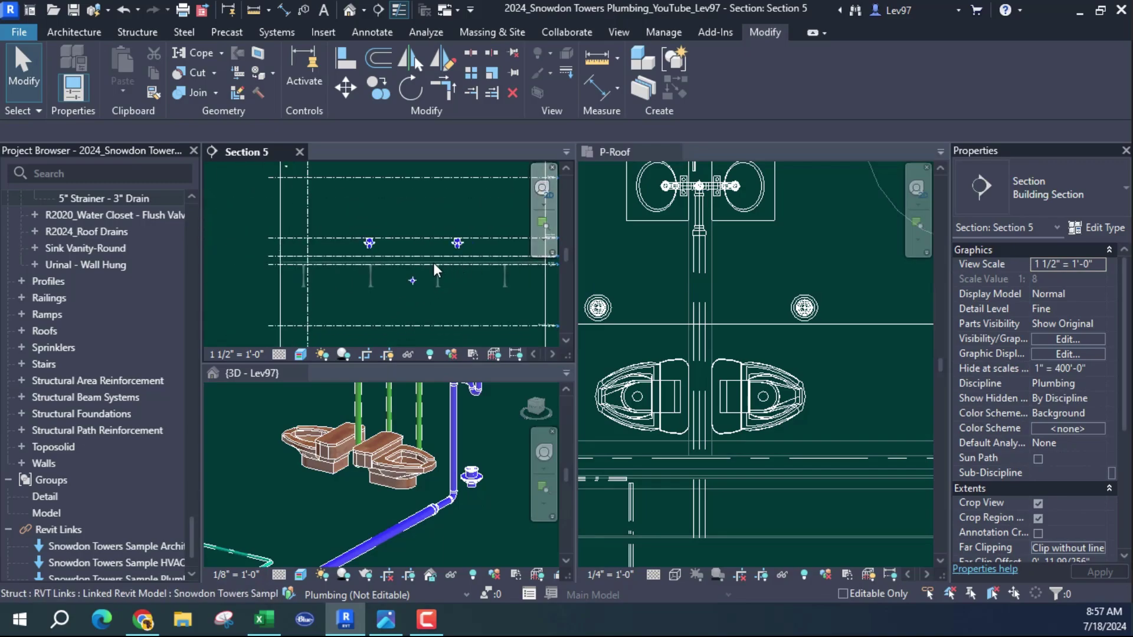
{"action": "scroll", "coordinate": [464, 218], "scroll_direction": "up", "scroll_amount": 2}
{"action": "scroll", "coordinate": [463, 217], "scroll_direction": "up", "scroll_amount": 2}
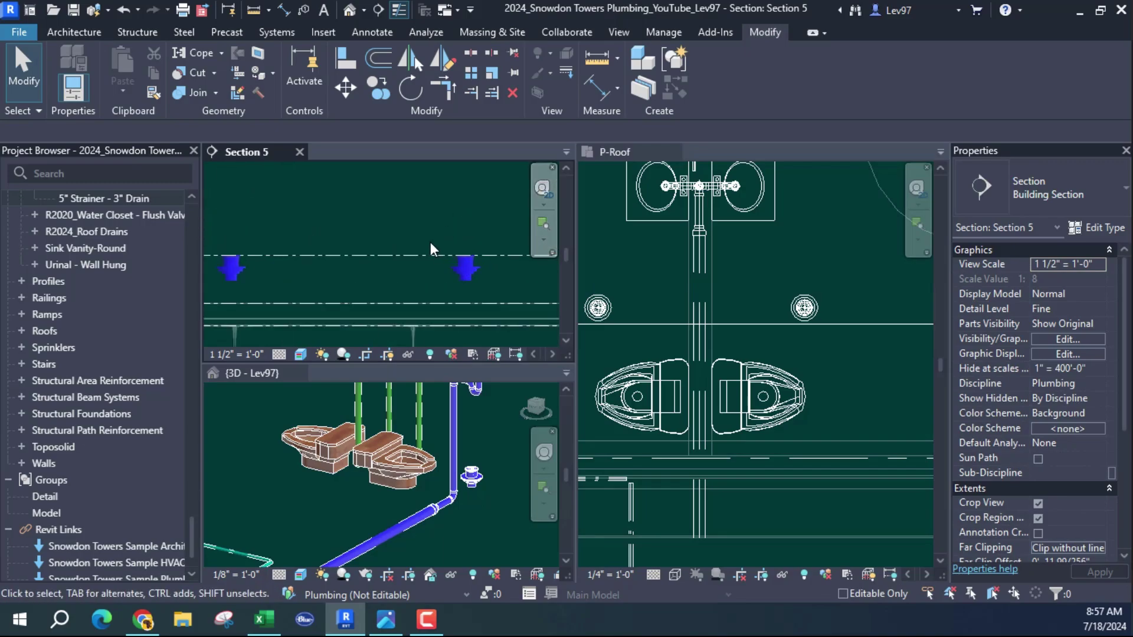
{"action": "left_click", "coordinate": [461, 271]}
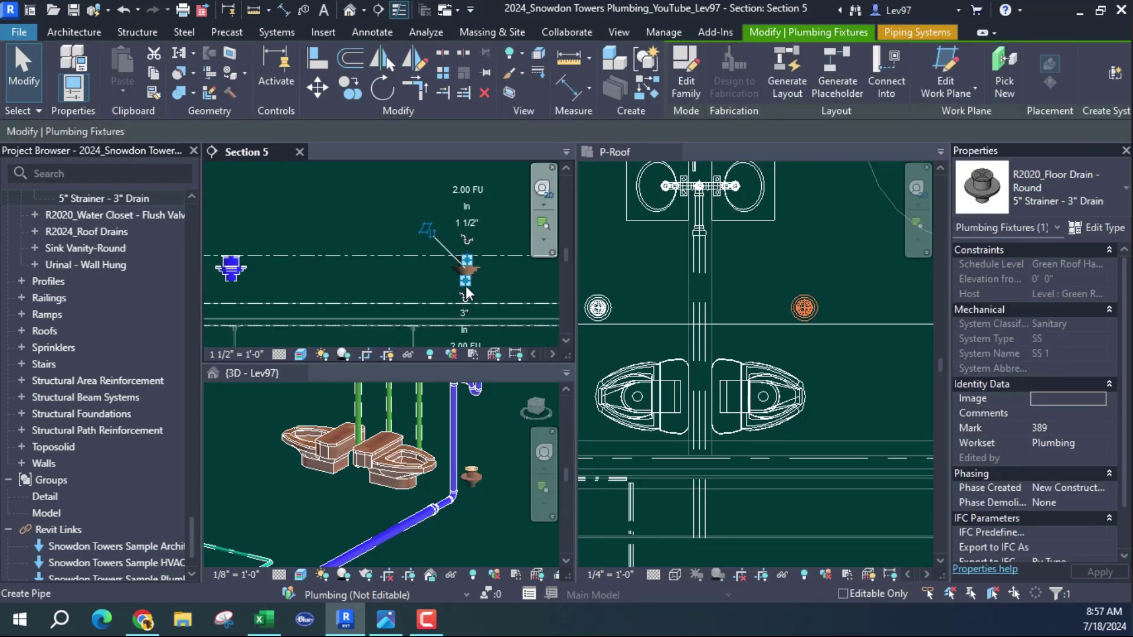
{"action": "right_click", "coordinate": [465, 283]}
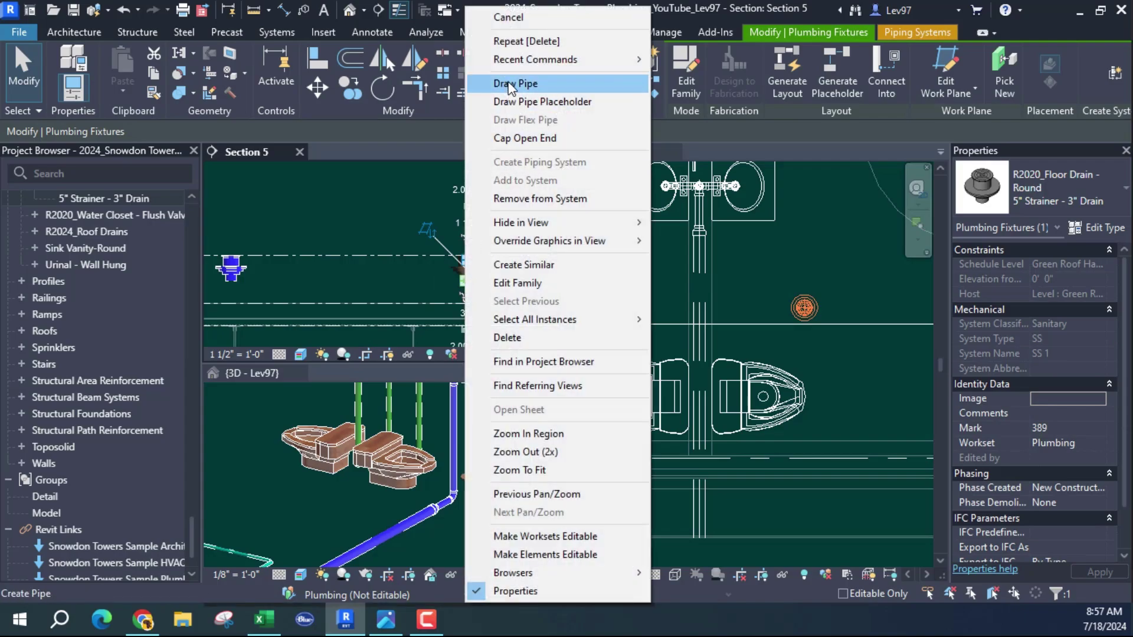
{"action": "left_click", "coordinate": [511, 88]}
{"action": "middle_click_drag", "start_coordinate": [466, 295], "coordinate": [466, 211]}
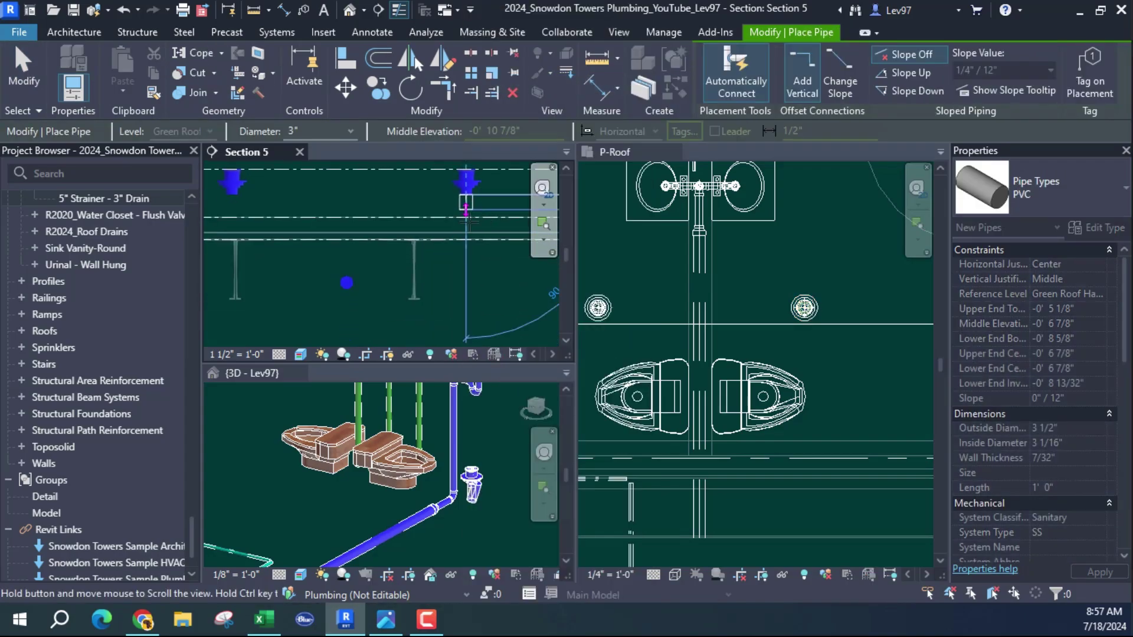
{"action": "left_click", "coordinate": [466, 207]}
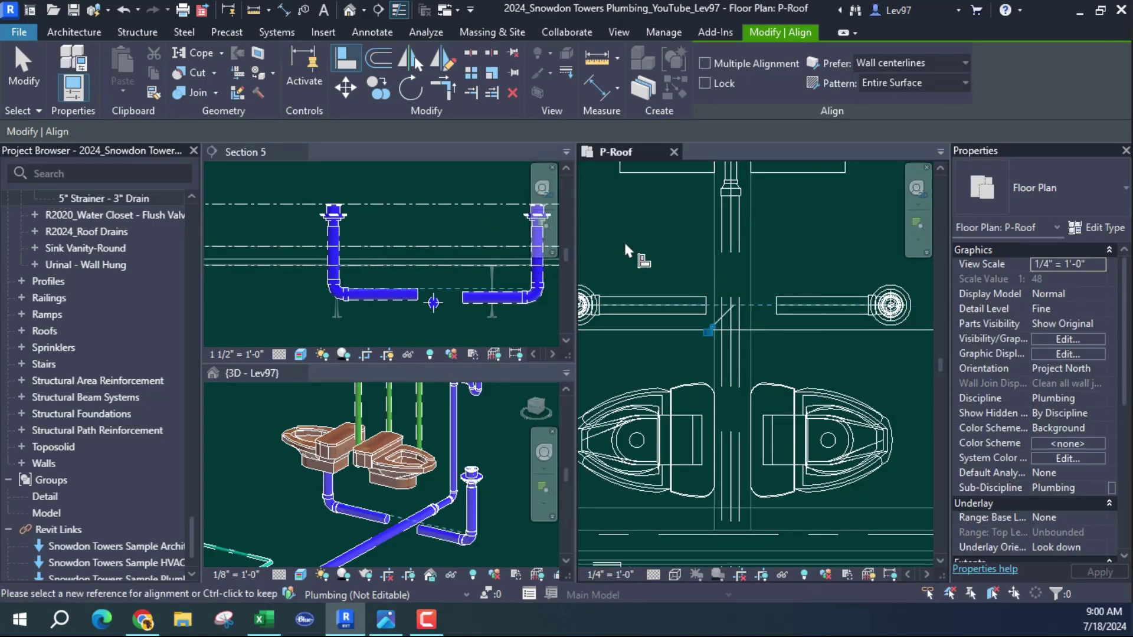
Step: Align the left horizontal drain pipe to the right pipe's elevation in Section 5
{"action": "left_click", "coordinate": [301, 304]}
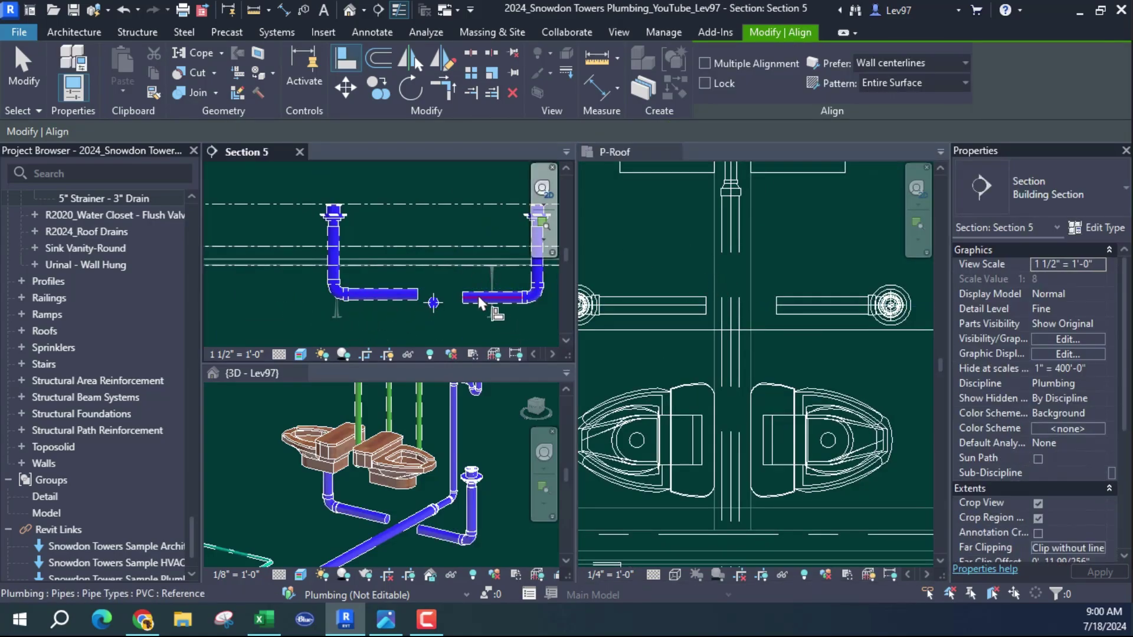
{"action": "scroll", "coordinate": [416, 299], "scroll_direction": "up", "scroll_amount": 3}
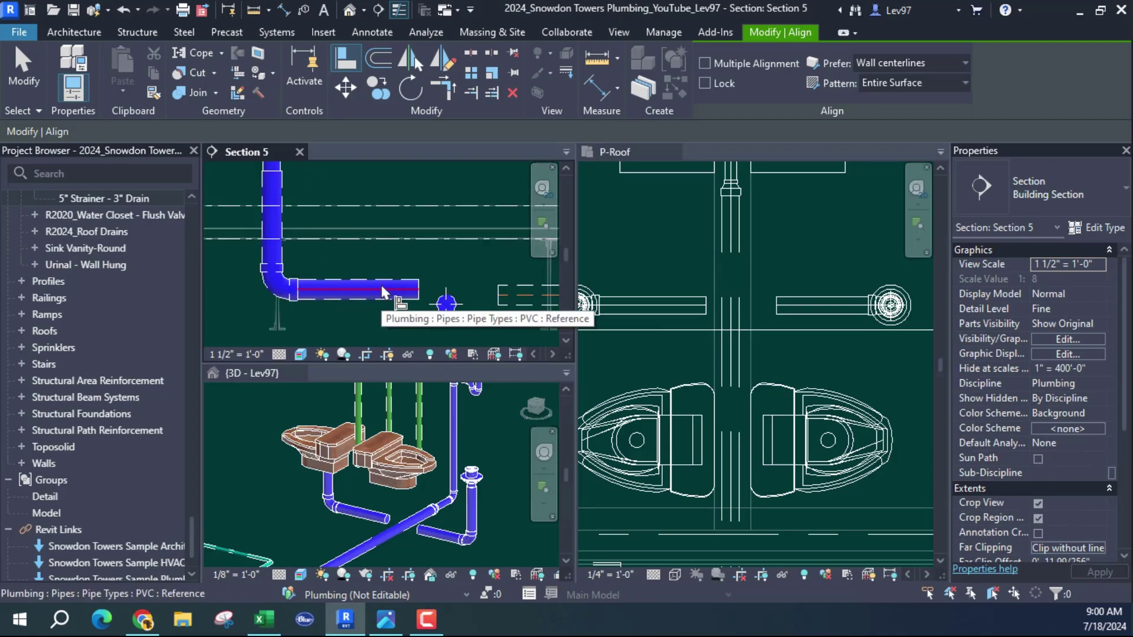
{"action": "left_click", "coordinate": [385, 297]}
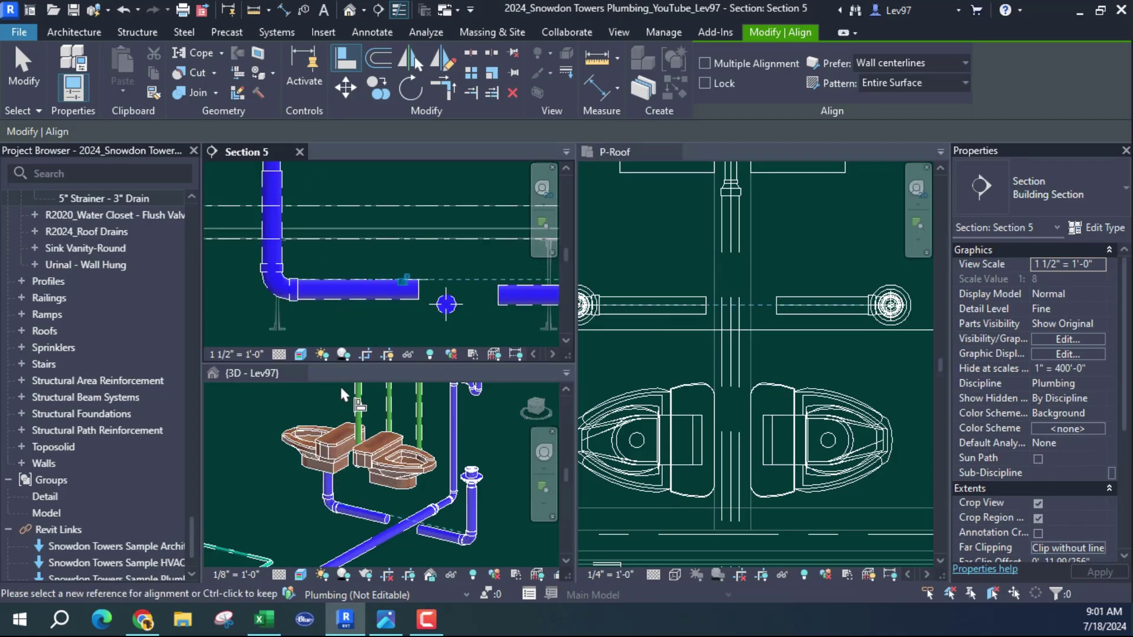
{"action": "key", "text": "Escape"}
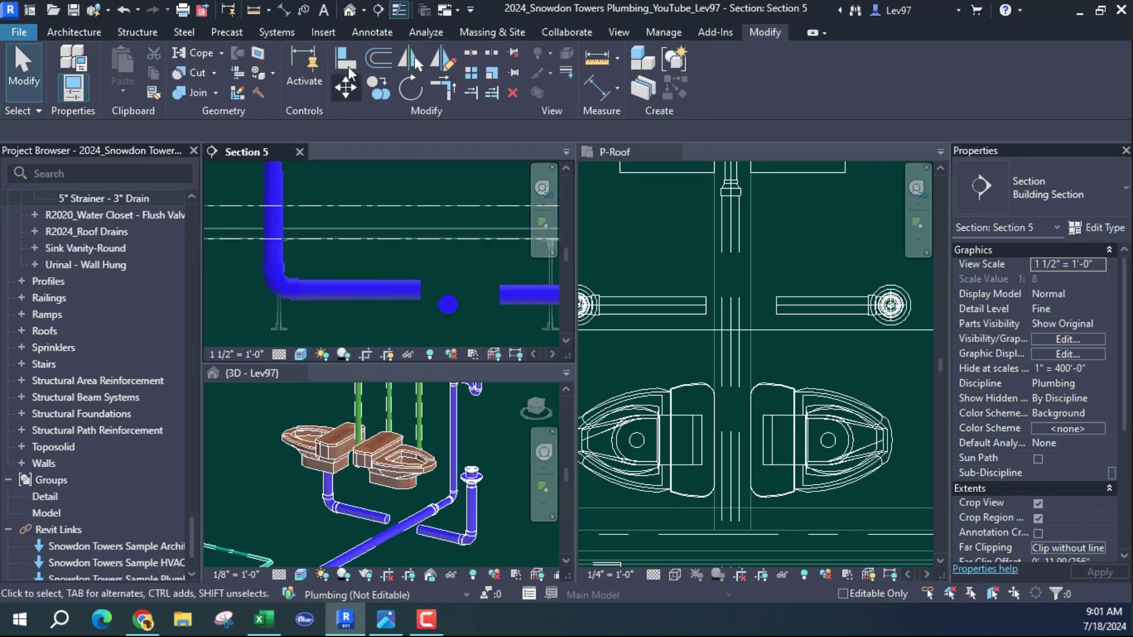
{"action": "left_click", "coordinate": [350, 70]}
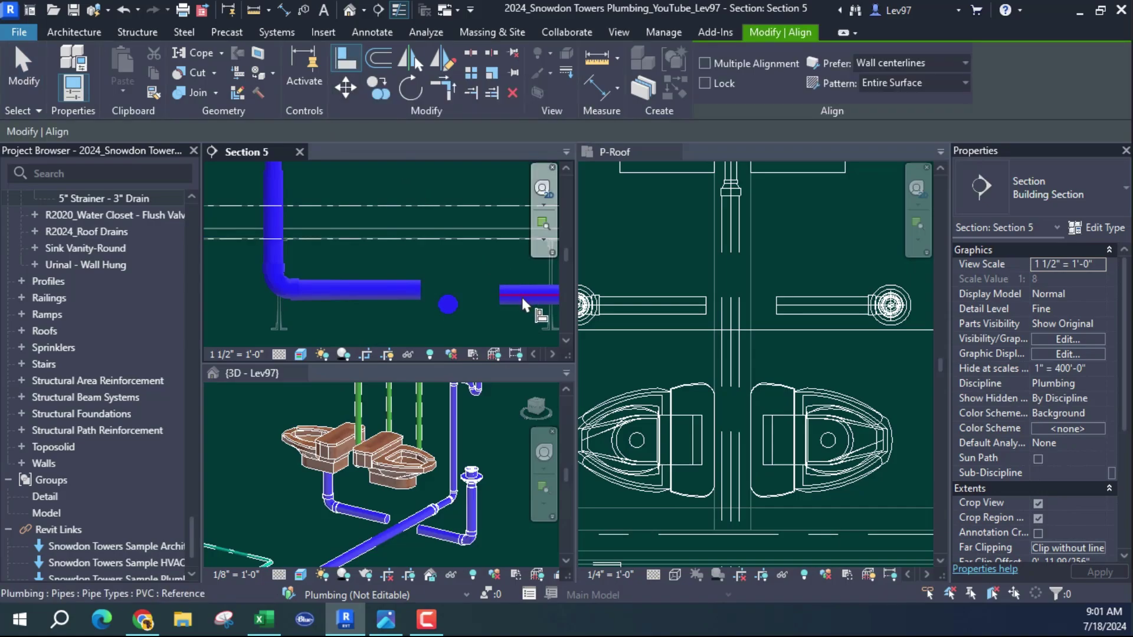
{"action": "left_click", "coordinate": [522, 293]}
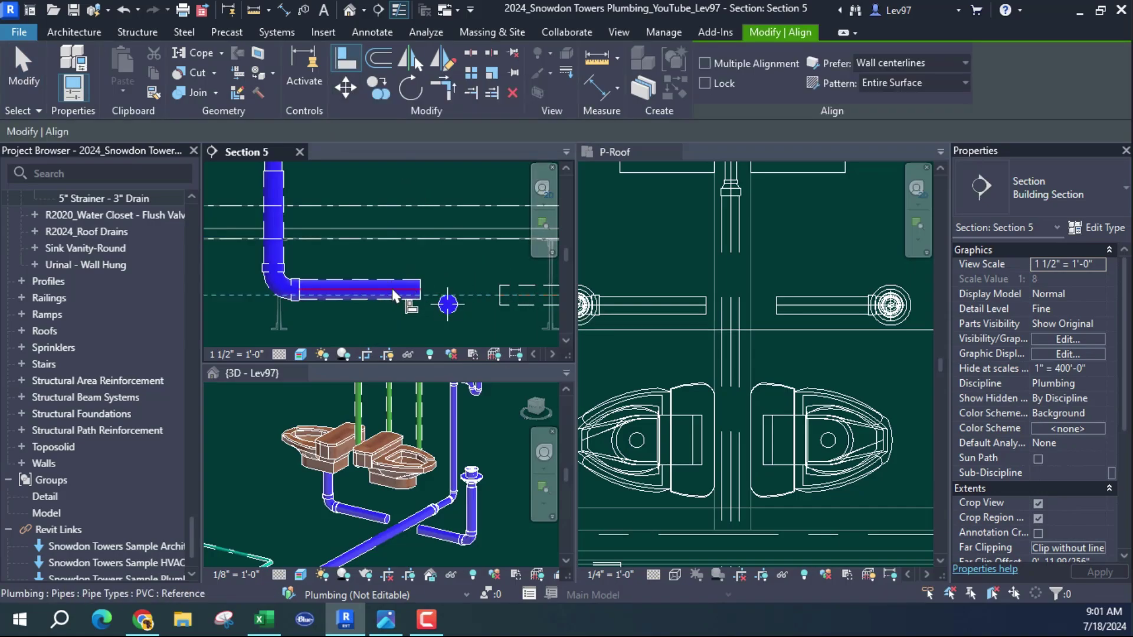
{"action": "left_click", "coordinate": [393, 293]}
{"action": "key", "text": "Escape"}
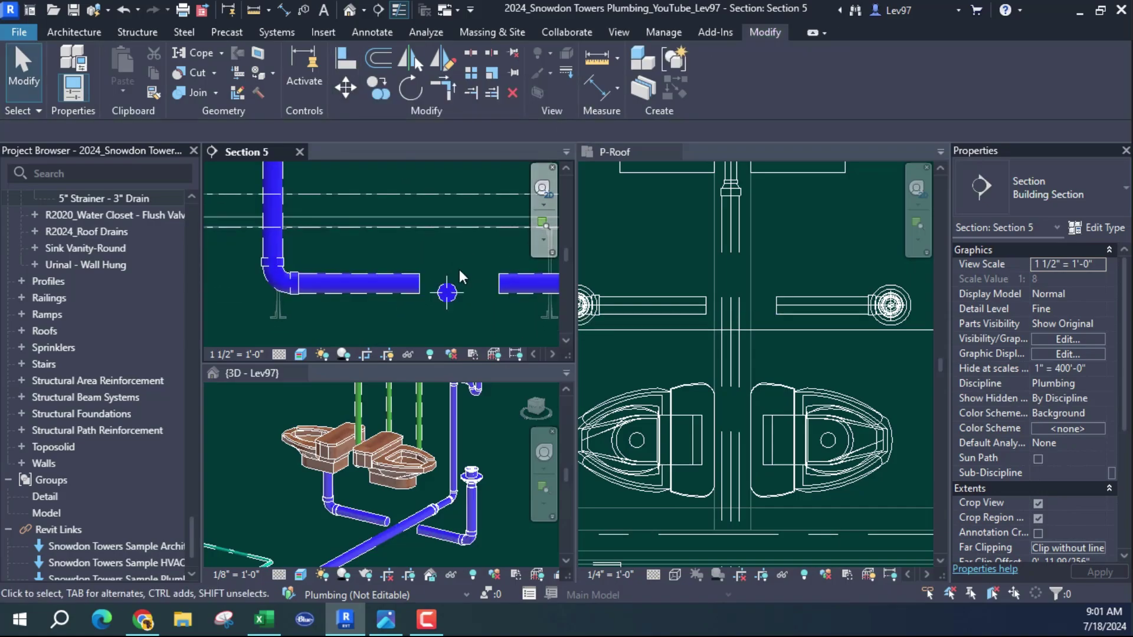
Step: In the P-Roof plan, shorten the short vertical pipe above the water closets
{"action": "left_click", "coordinate": [662, 254]}
{"action": "key", "text": "s"}
{"action": "key", "text": "l"}
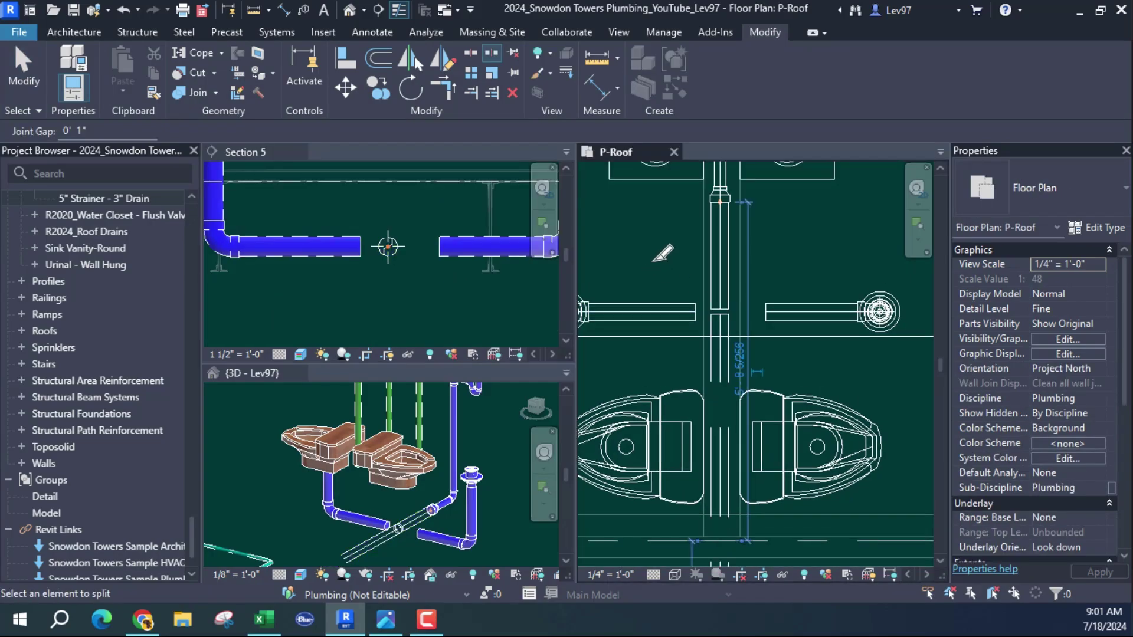
{"action": "key", "text": "Escape"}
{"action": "middle_click_drag", "start_coordinate": [690, 252], "coordinate": [690, 228]}
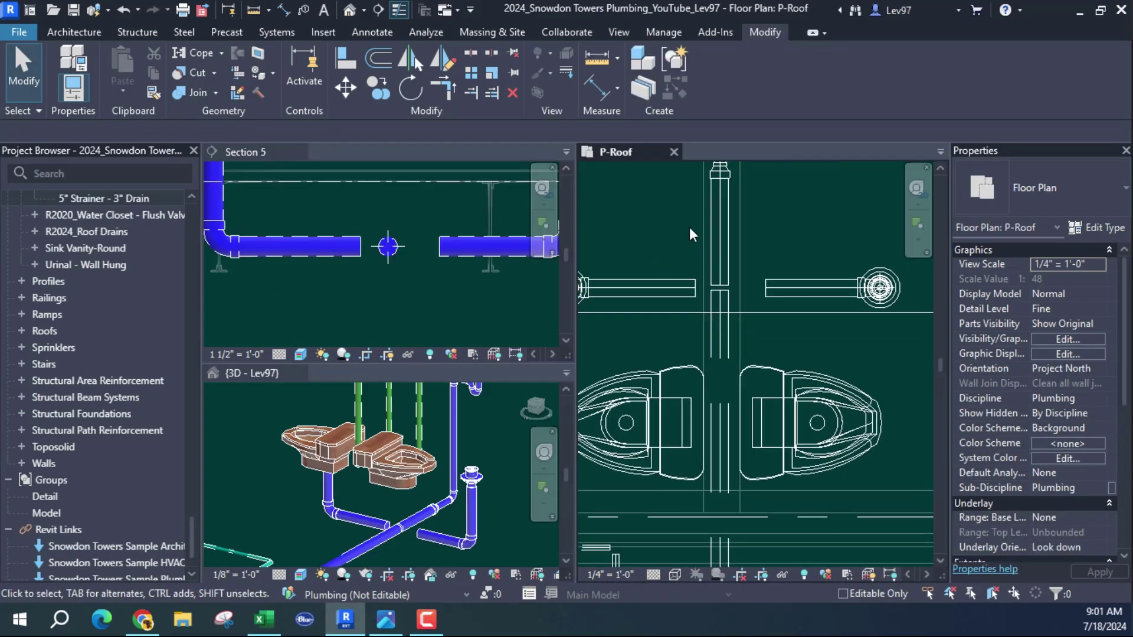
{"action": "left_click", "coordinate": [724, 236]}
{"action": "left_click_drag", "start_coordinate": [723, 286], "coordinate": [720, 218]}
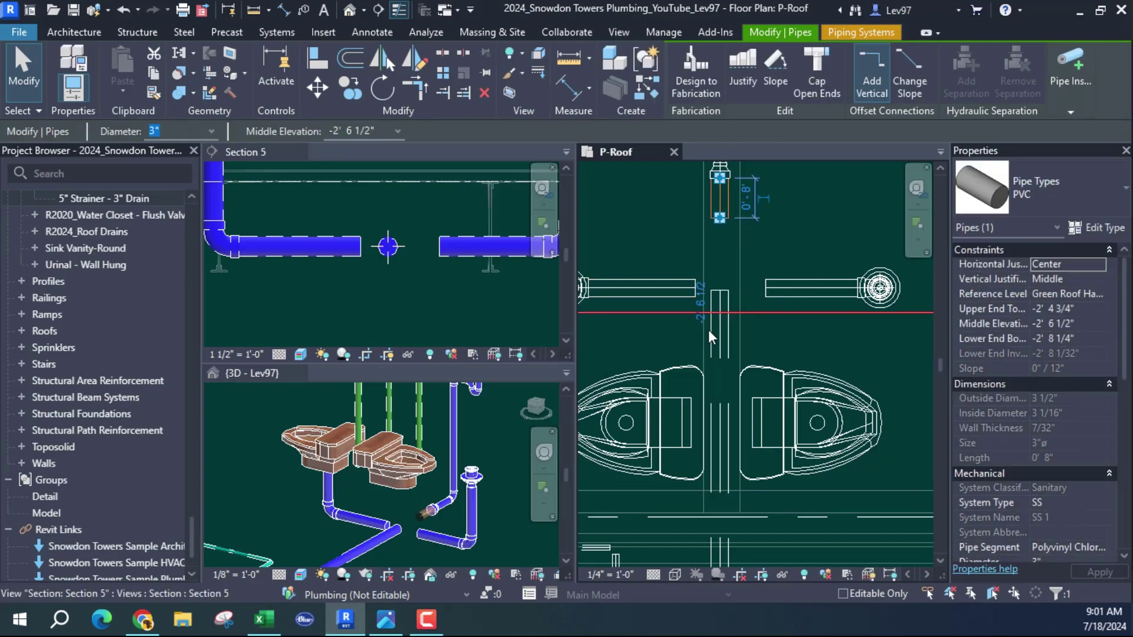
Step: Shorten the long vertical pipe between the water closets to 6'-3"
{"action": "left_click", "coordinate": [720, 296]}
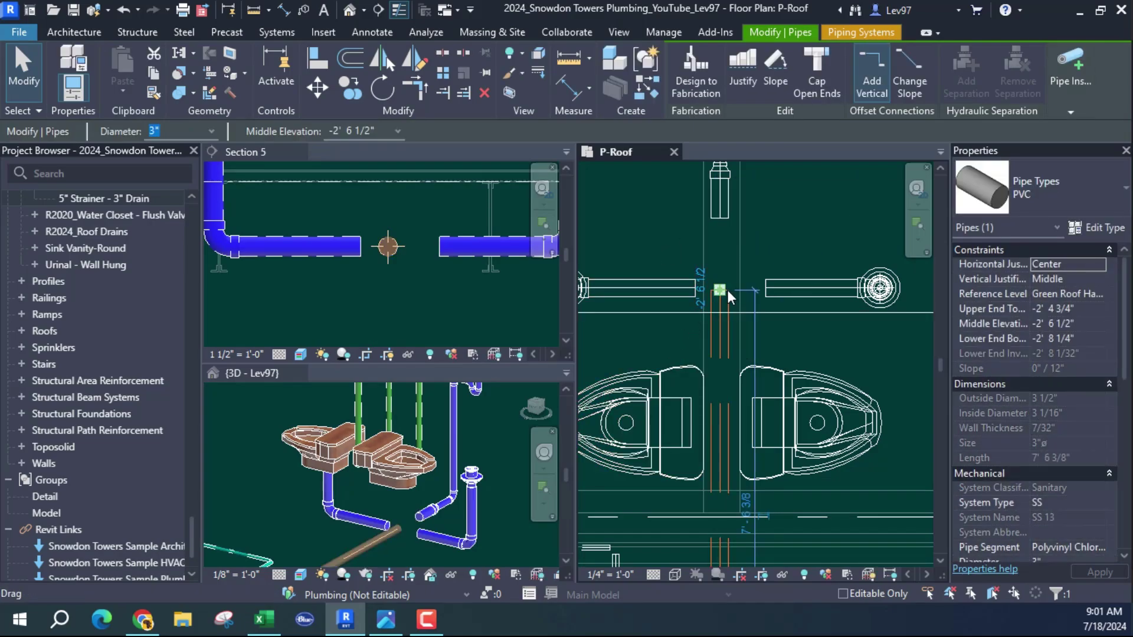
{"action": "left_click_drag", "start_coordinate": [720, 291], "coordinate": [720, 366]}
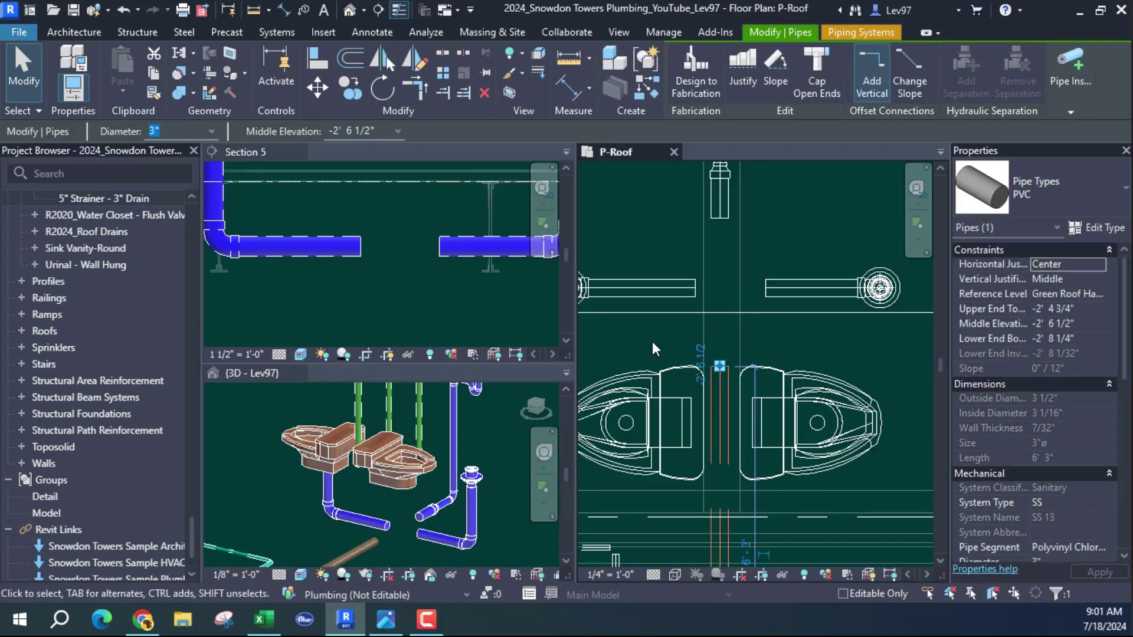
{"action": "middle_click_drag", "start_coordinate": [650, 344], "coordinate": [664, 334]}
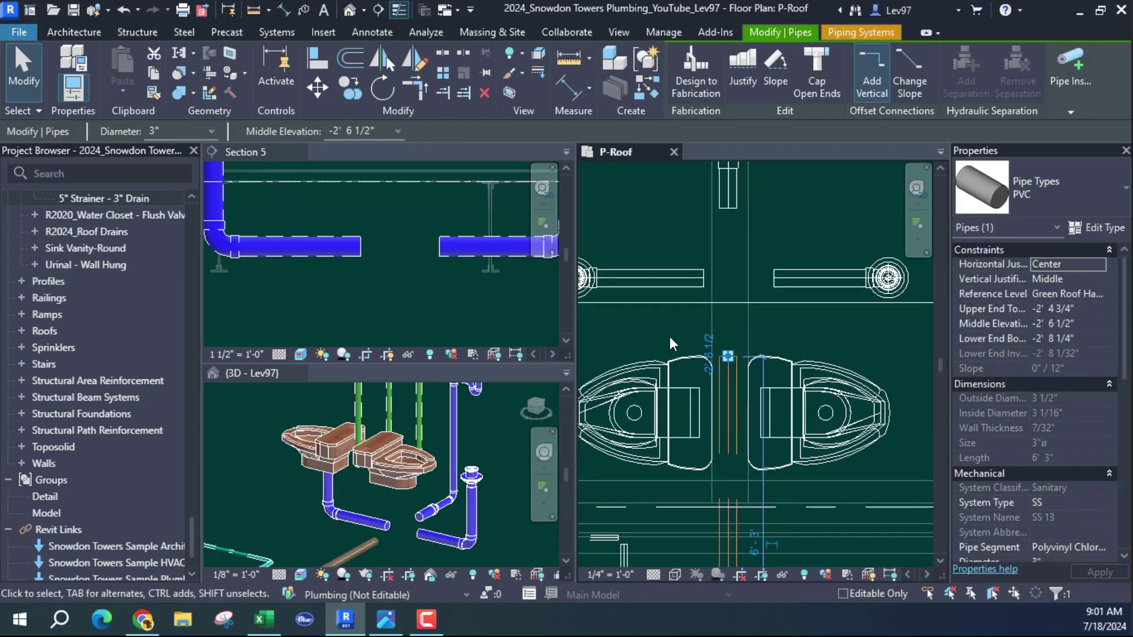
{"action": "left_click", "coordinate": [657, 339]}
{"action": "middle_click_drag", "start_coordinate": [669, 338], "coordinate": [674, 332]}
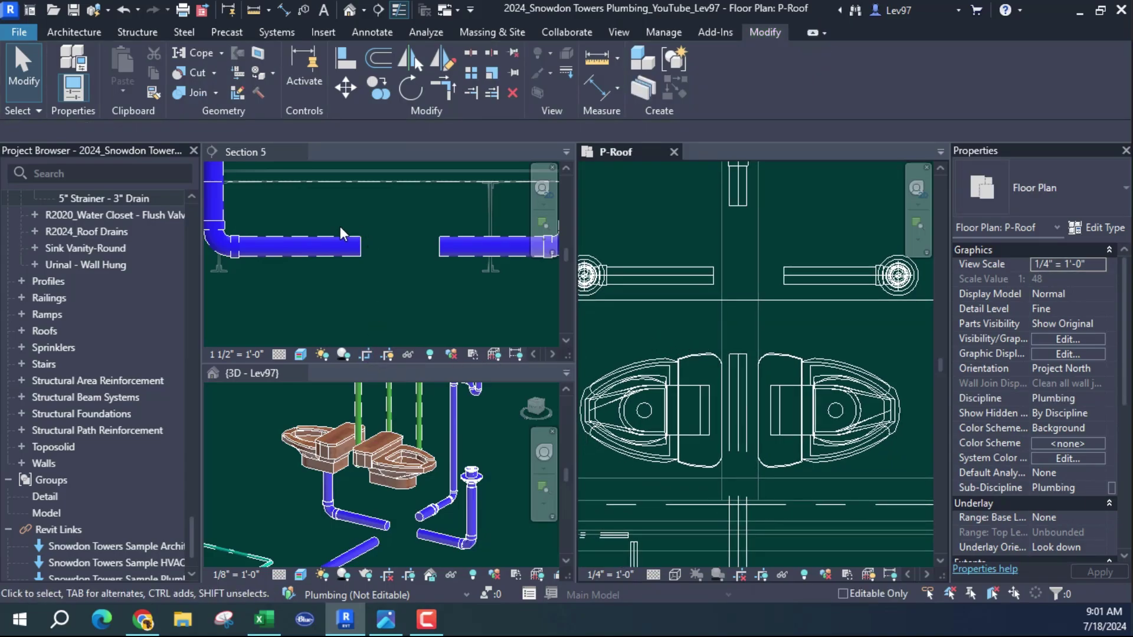
Step: Search 'DOU' in the Project Browser and drag the Wye Combination with 8th Bend Double Standard type into P-Roof
{"action": "left_click", "coordinate": [82, 172]}
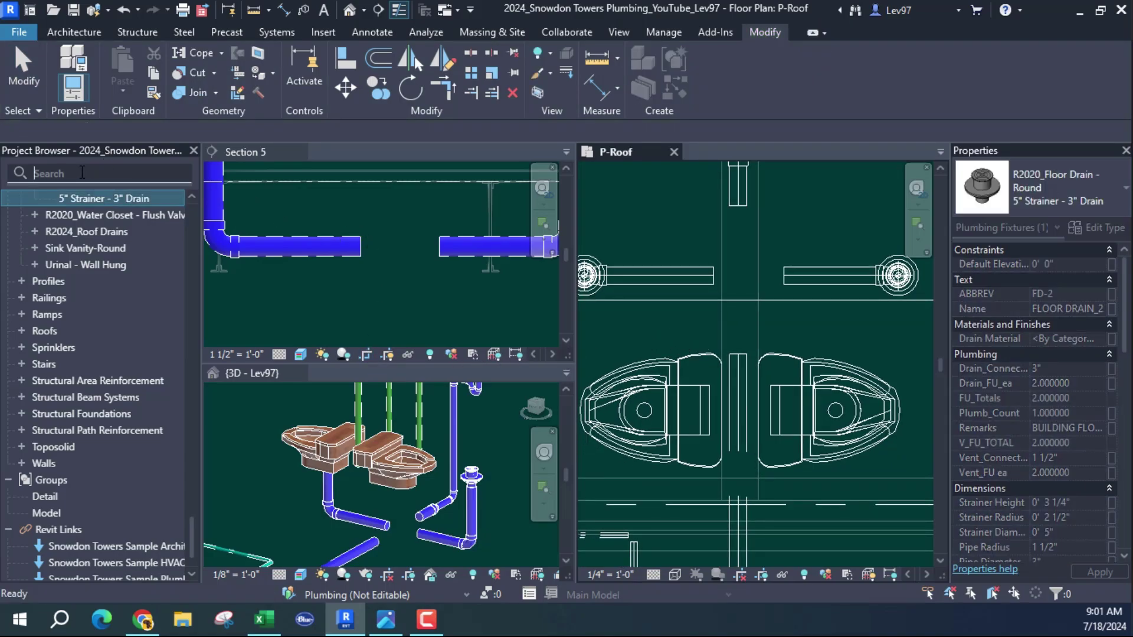
{"action": "type", "text": "DO"}
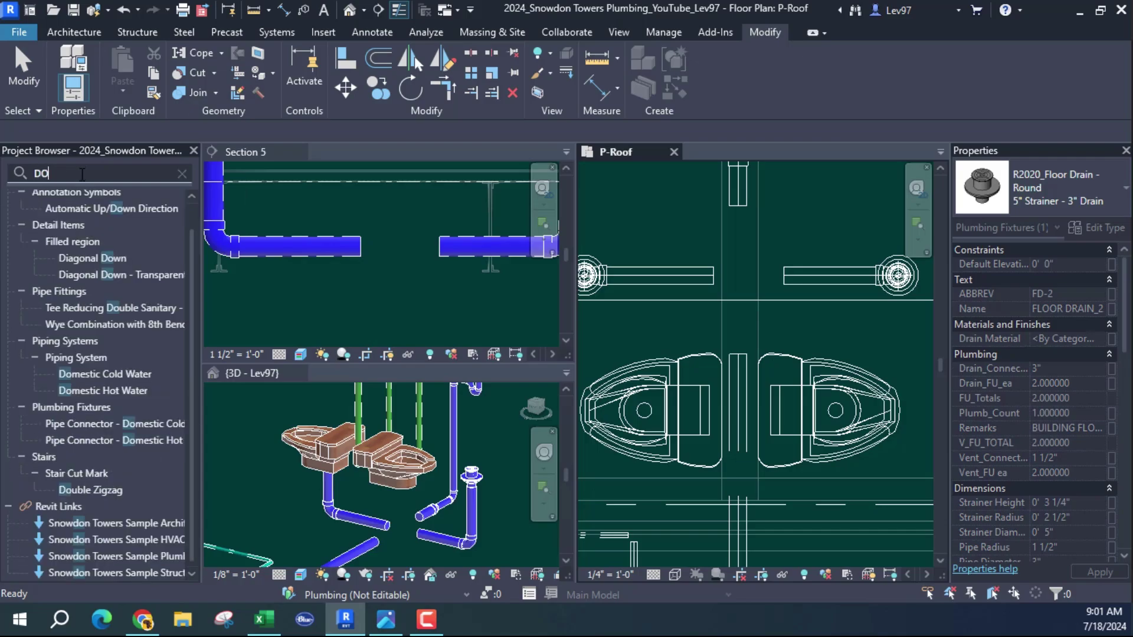
{"action": "type", "text": "U"}
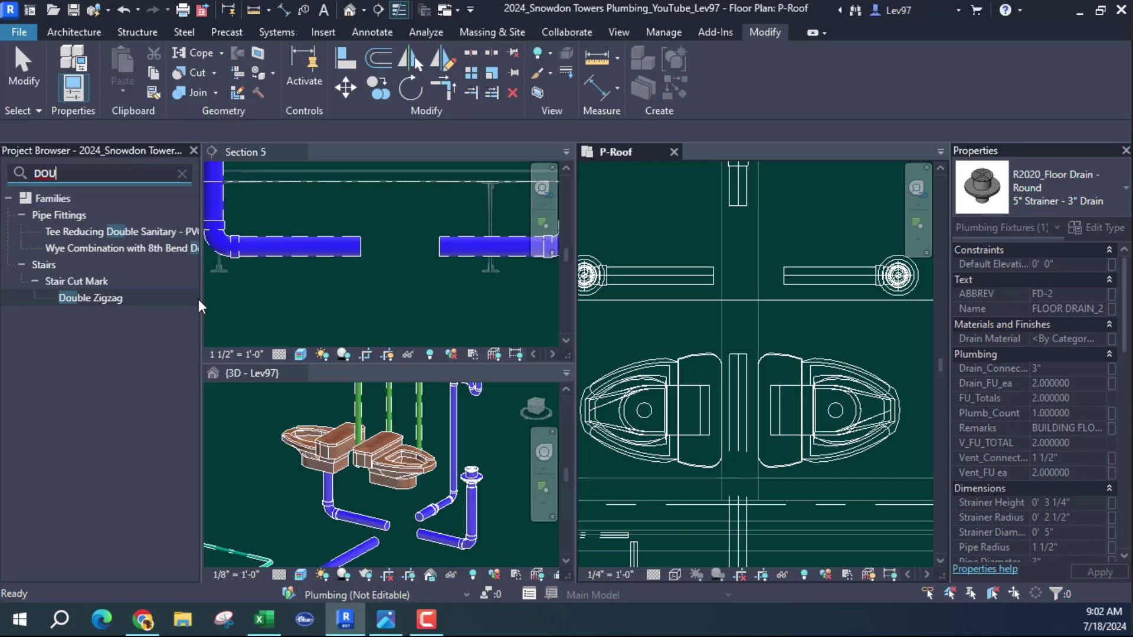
{"action": "left_click_drag", "start_coordinate": [200, 299], "coordinate": [298, 299]}
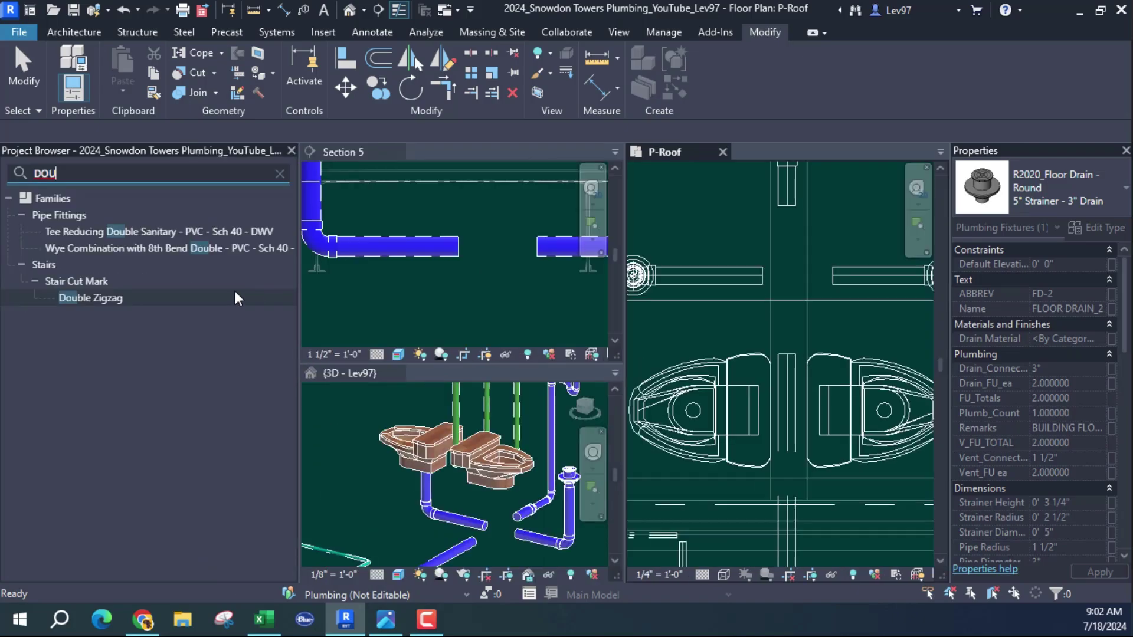
{"action": "left_click", "coordinate": [113, 246]}
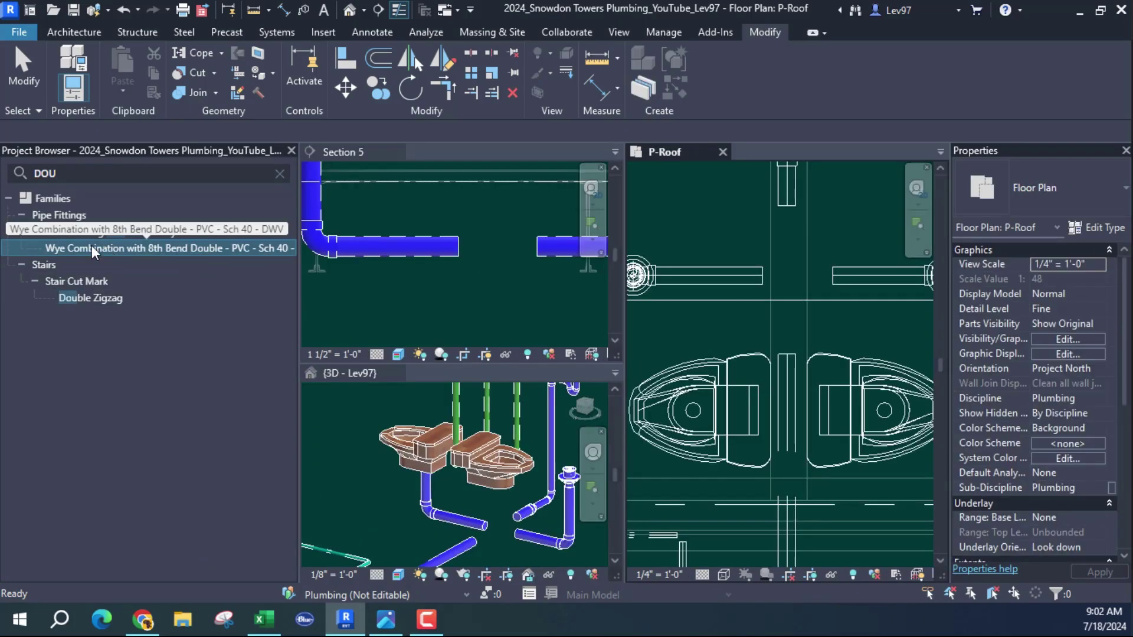
{"action": "left_click", "coordinate": [279, 175]}
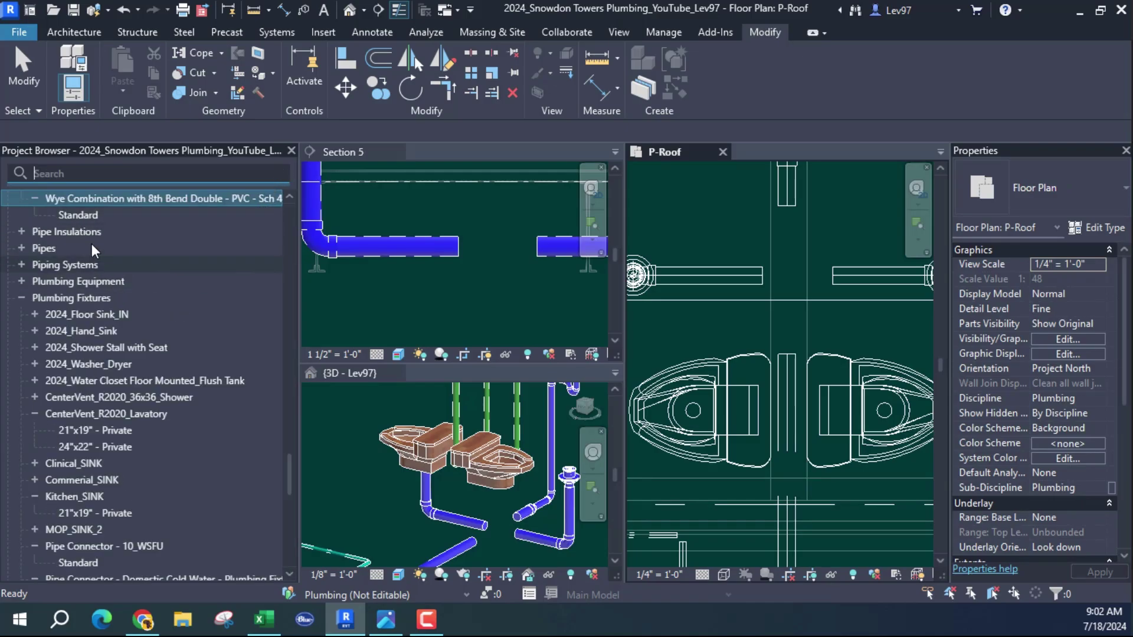
{"action": "left_click_drag", "start_coordinate": [75, 216], "coordinate": [154, 214]}
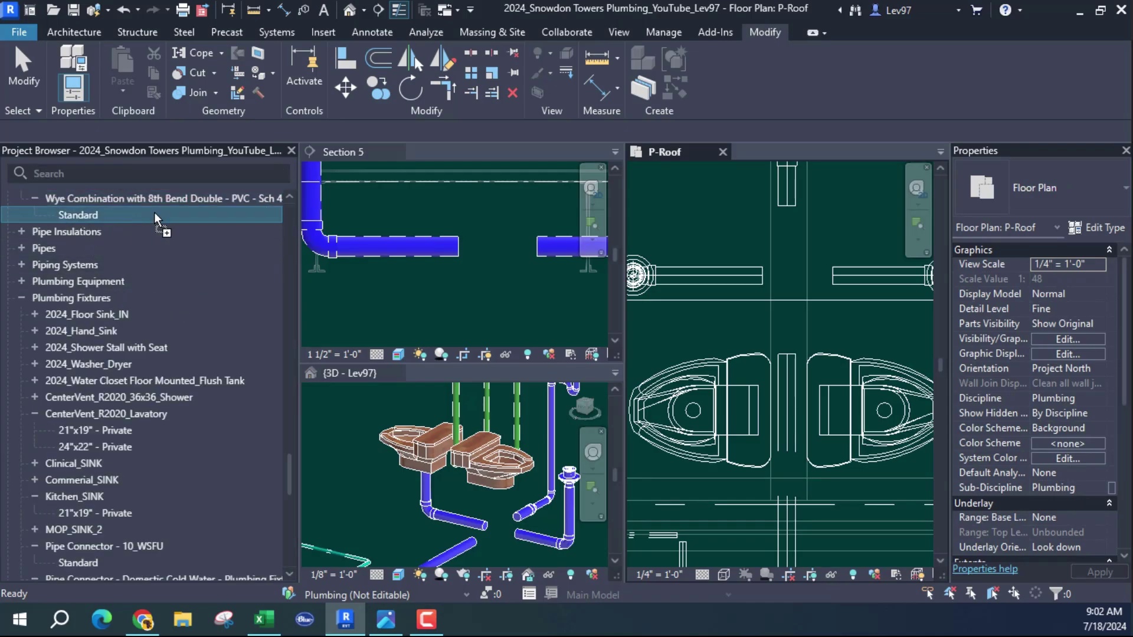
{"action": "left_click_drag", "start_coordinate": [645, 275], "coordinate": [772, 331]}
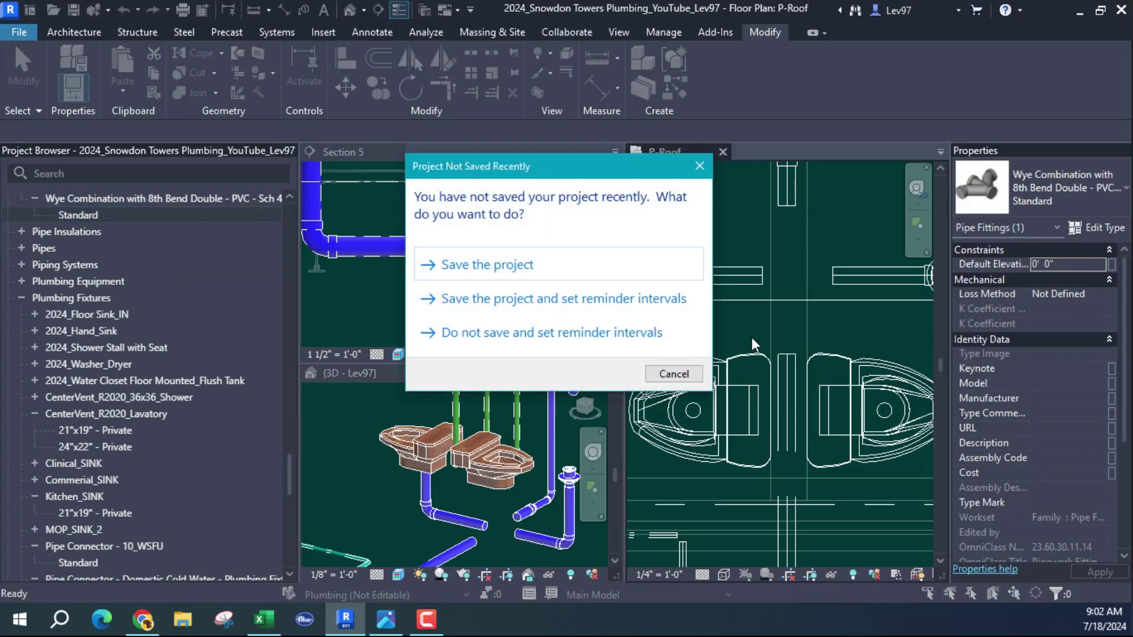
Step: Place the 3" double wye at the pipe end between the water closets and nudge it up to the drain run
{"action": "key", "text": "Escape"}
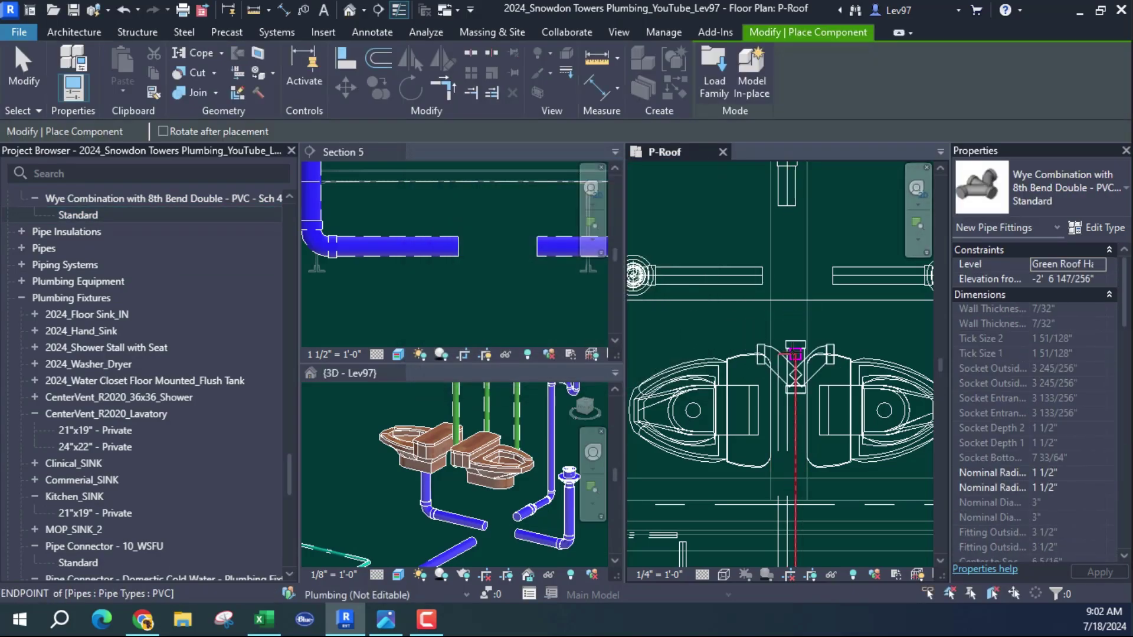
{"action": "left_click", "coordinate": [787, 354]}
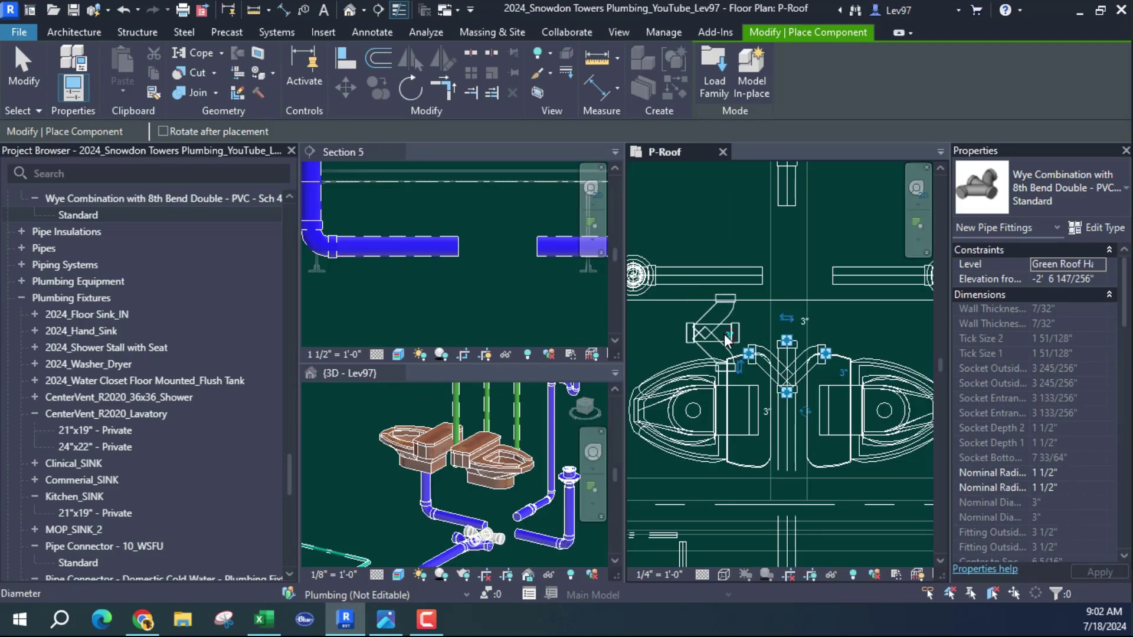
{"action": "key", "text": "Escape"}
{"action": "key", "text": "Escape"}
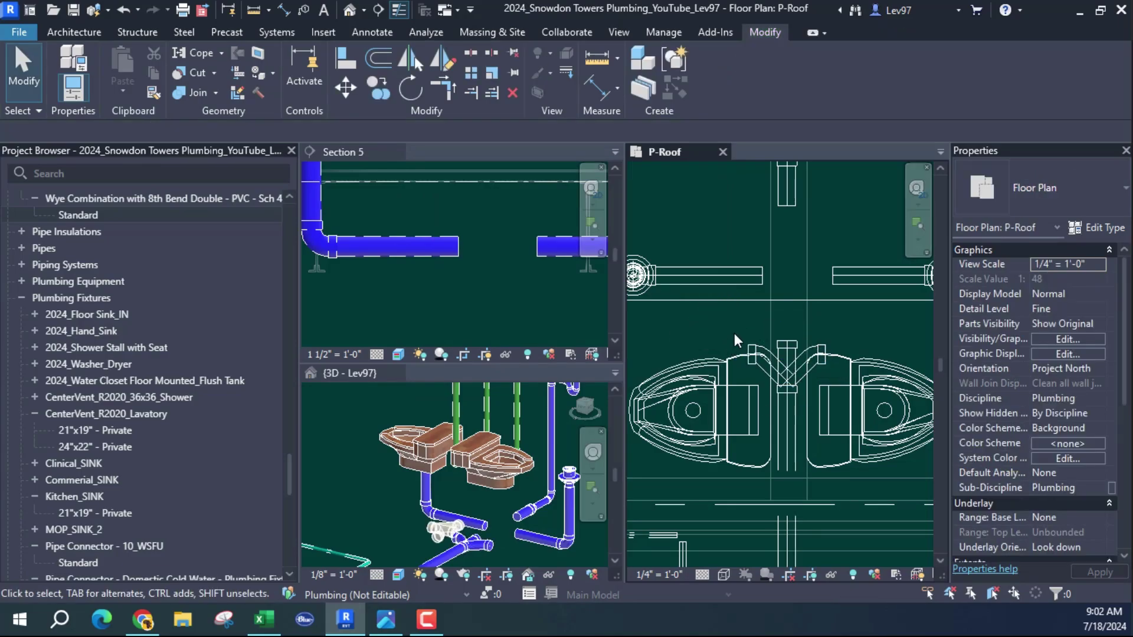
{"action": "left_click", "coordinate": [739, 339]}
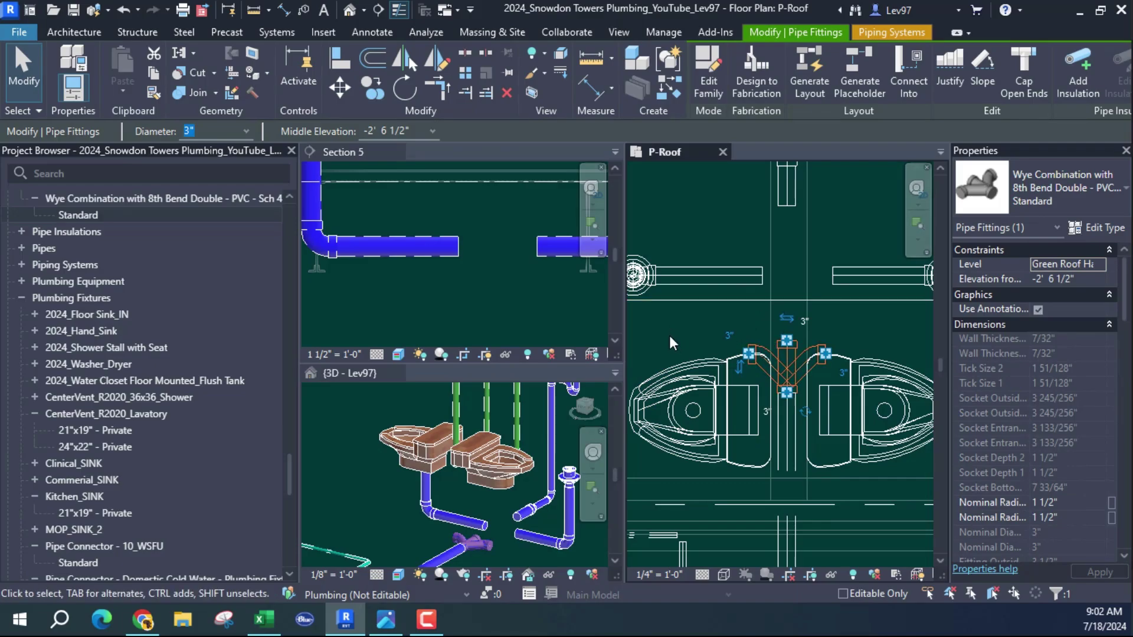
{"action": "key", "text": "Up"}
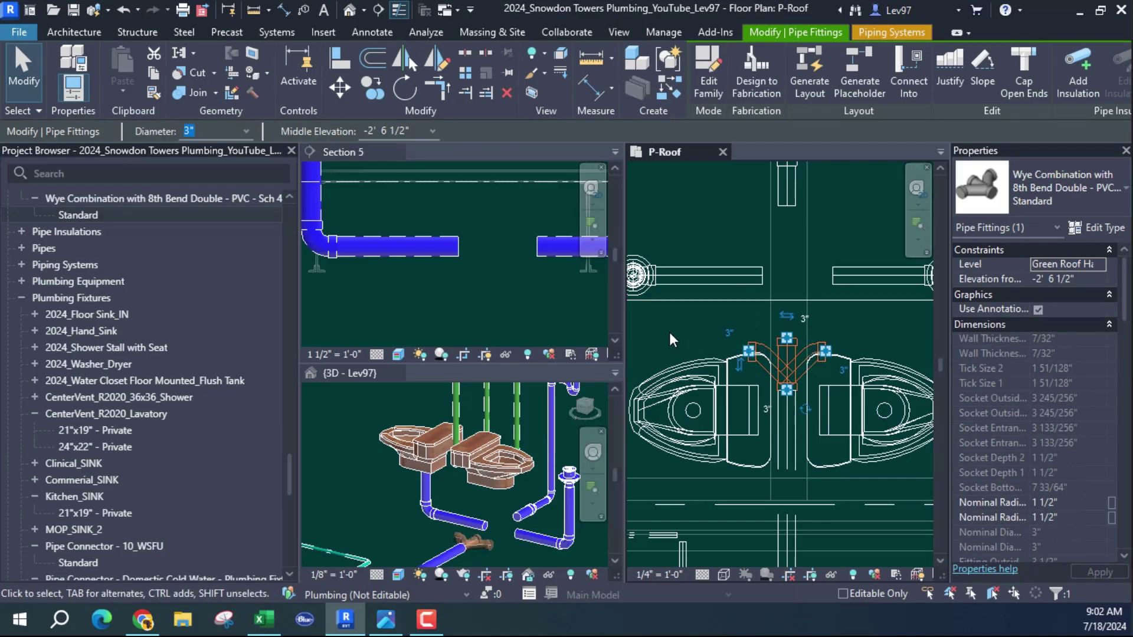
{"action": "key", "text": "Up"}
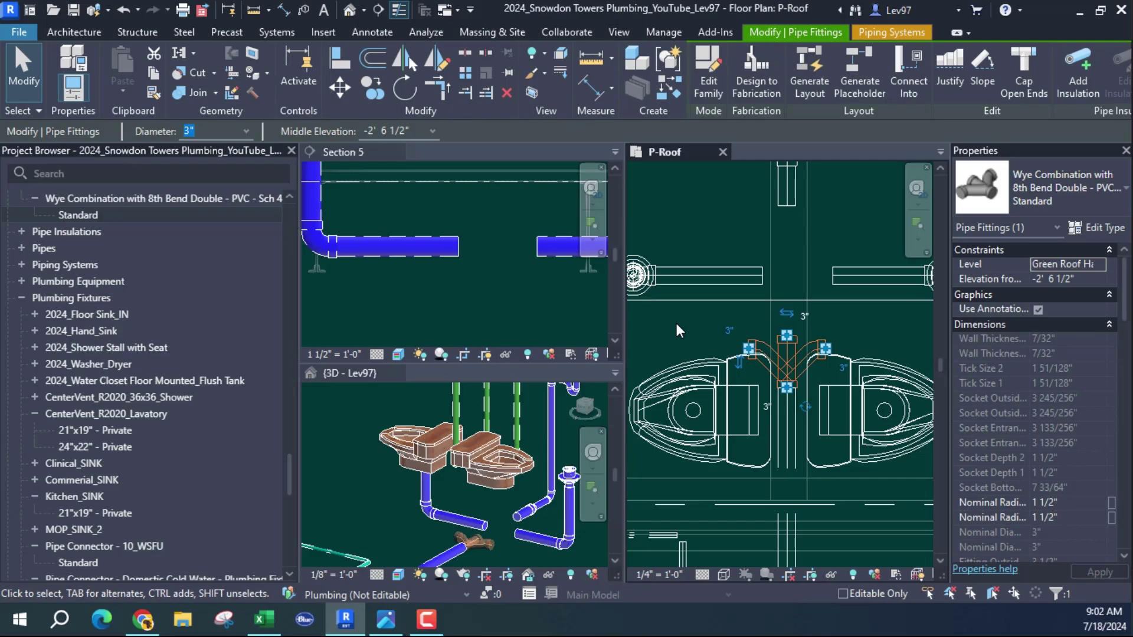
{"action": "key", "text": "Up"}
{"action": "key", "text": "Up"}
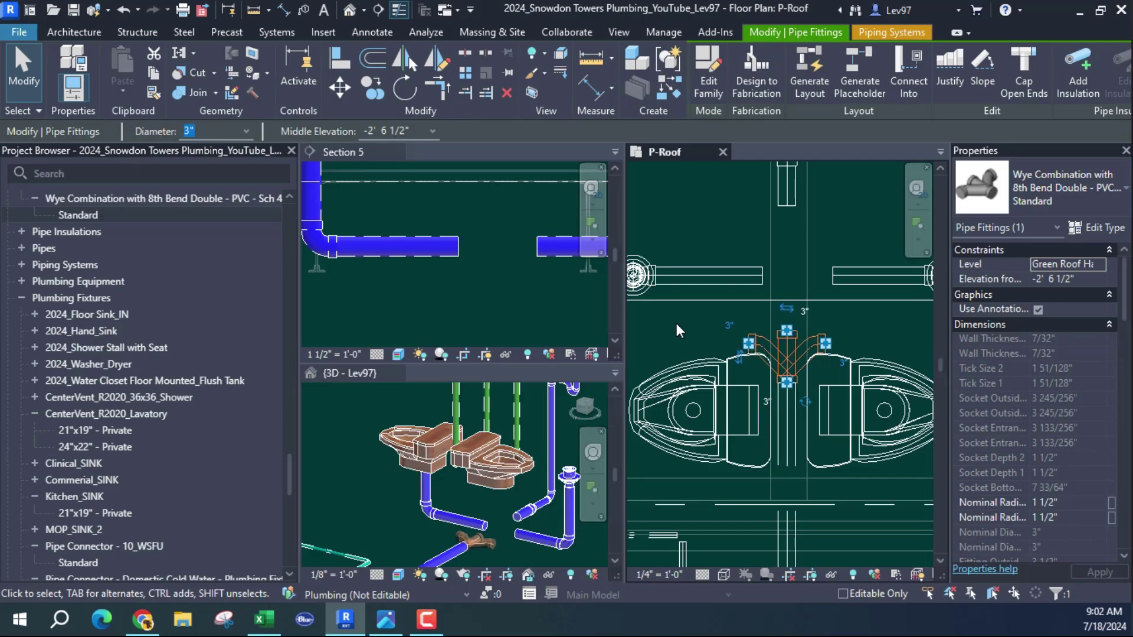
{"action": "key", "text": "Up"}
{"action": "key", "text": "Up"}
{"action": "key", "text": "Up"}
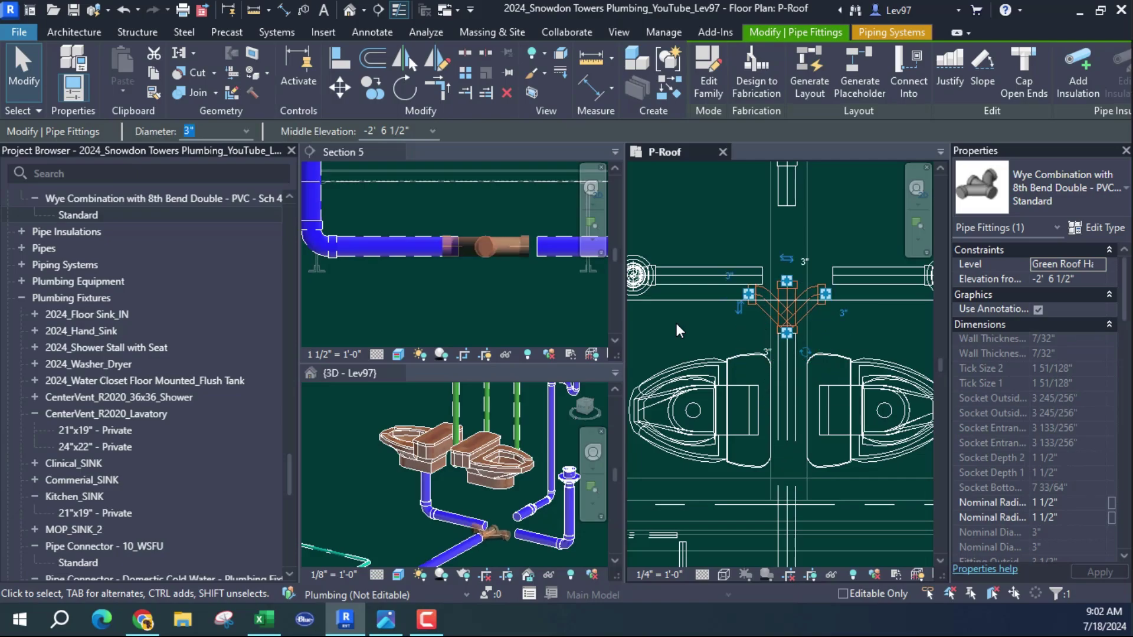
{"action": "left_click", "coordinate": [682, 324]}
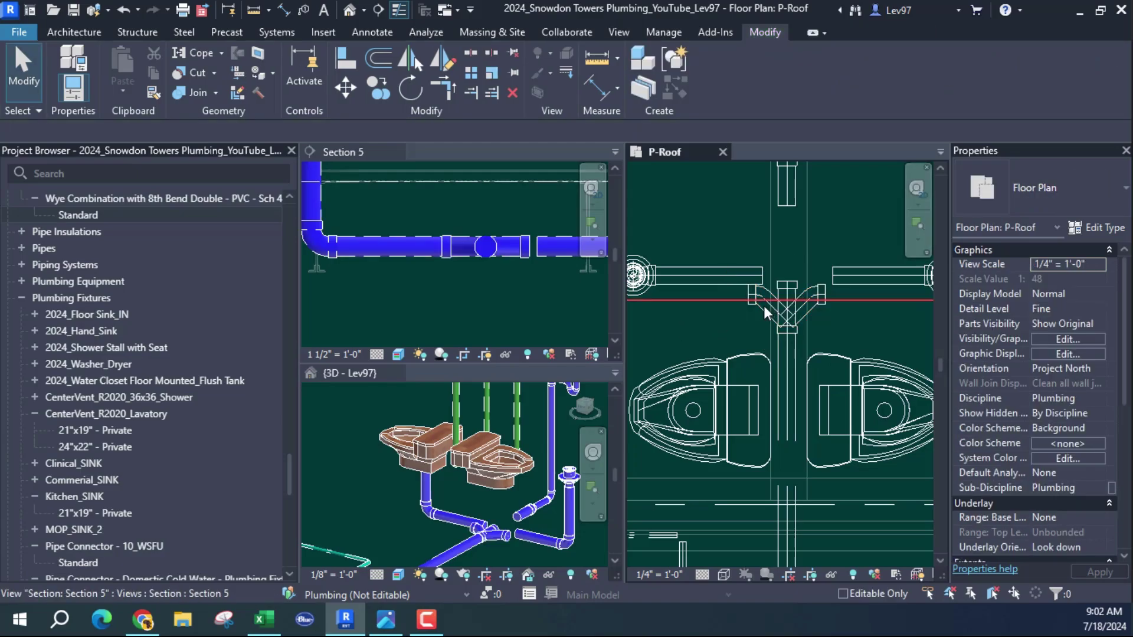
Step: Shorten the right-hand drain pipe toward the wye and start a 3" pipe from a wye connector
{"action": "left_click_drag", "start_coordinate": [711, 299], "coordinate": [702, 276]}
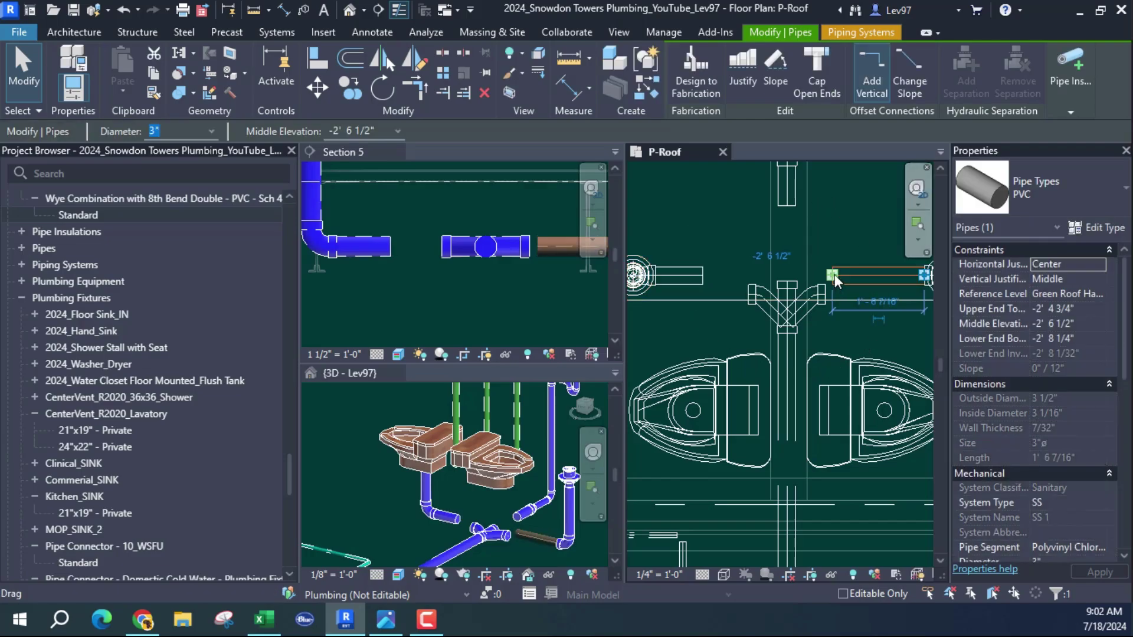
{"action": "left_click_drag", "start_coordinate": [835, 275], "coordinate": [867, 278]}
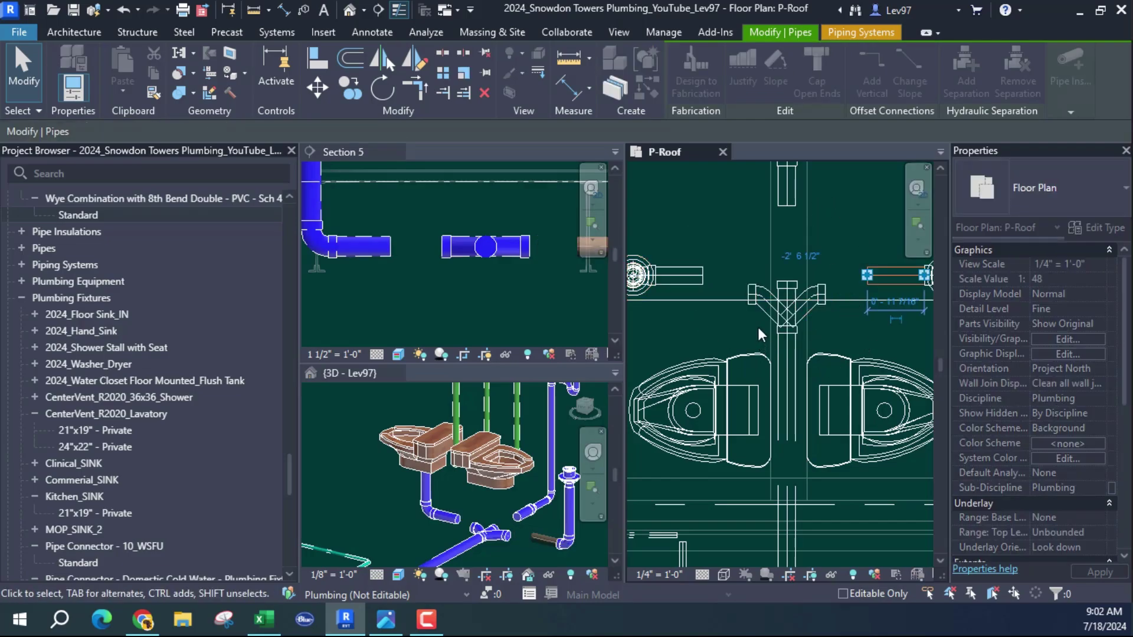
{"action": "left_click", "coordinate": [756, 281]}
{"action": "scroll", "coordinate": [737, 288], "scroll_direction": "up", "scroll_amount": 2}
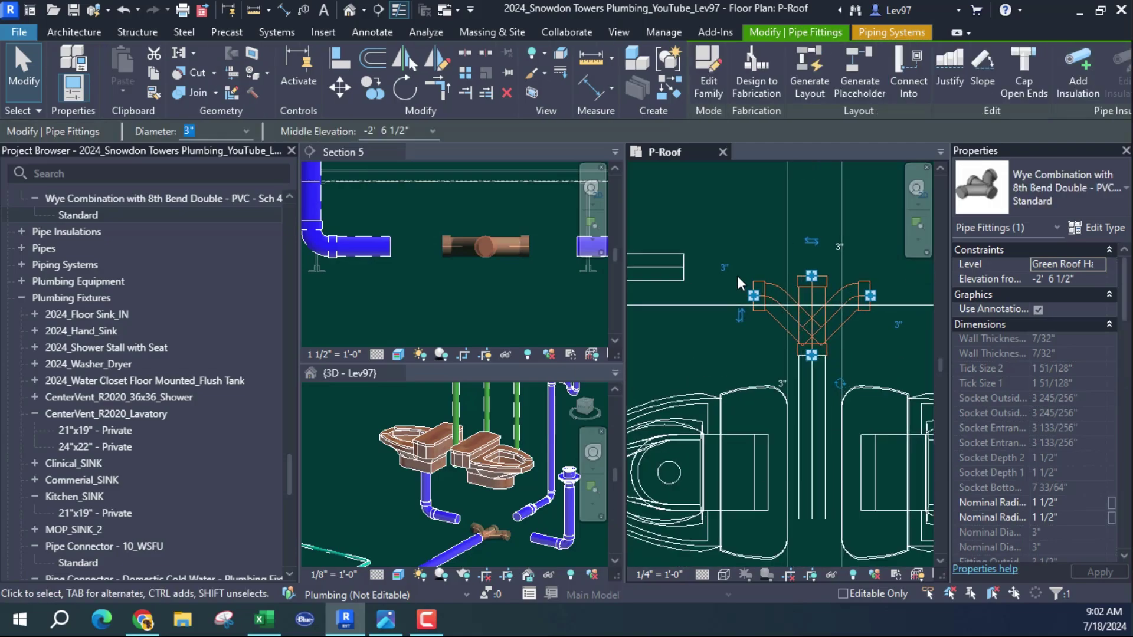
{"action": "right_click", "coordinate": [755, 297]}
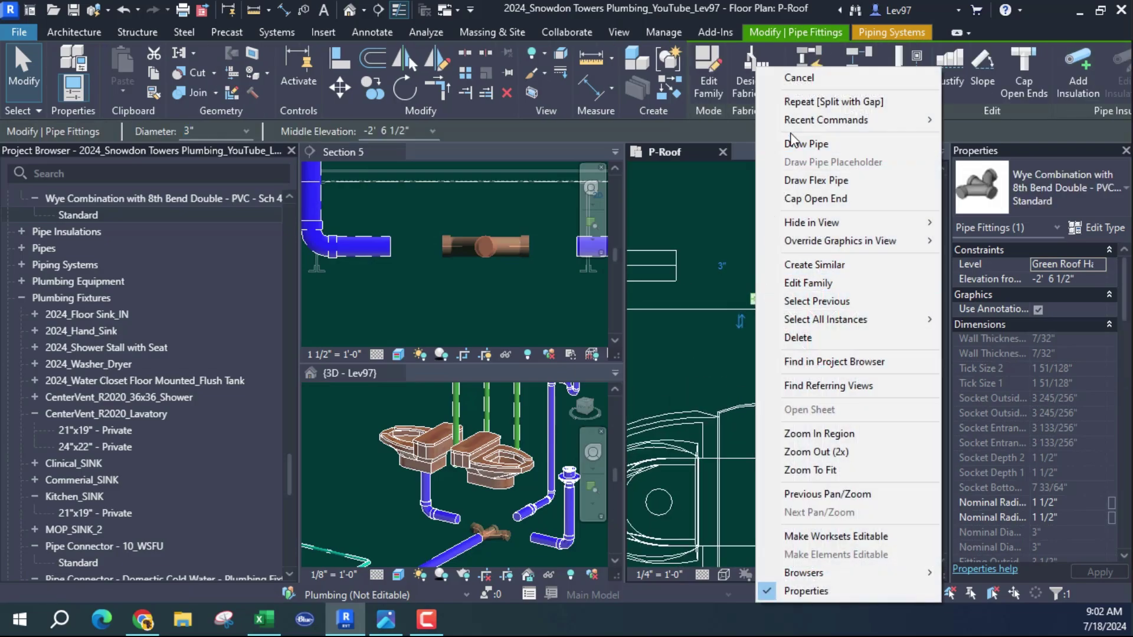
{"action": "left_click", "coordinate": [785, 144]}
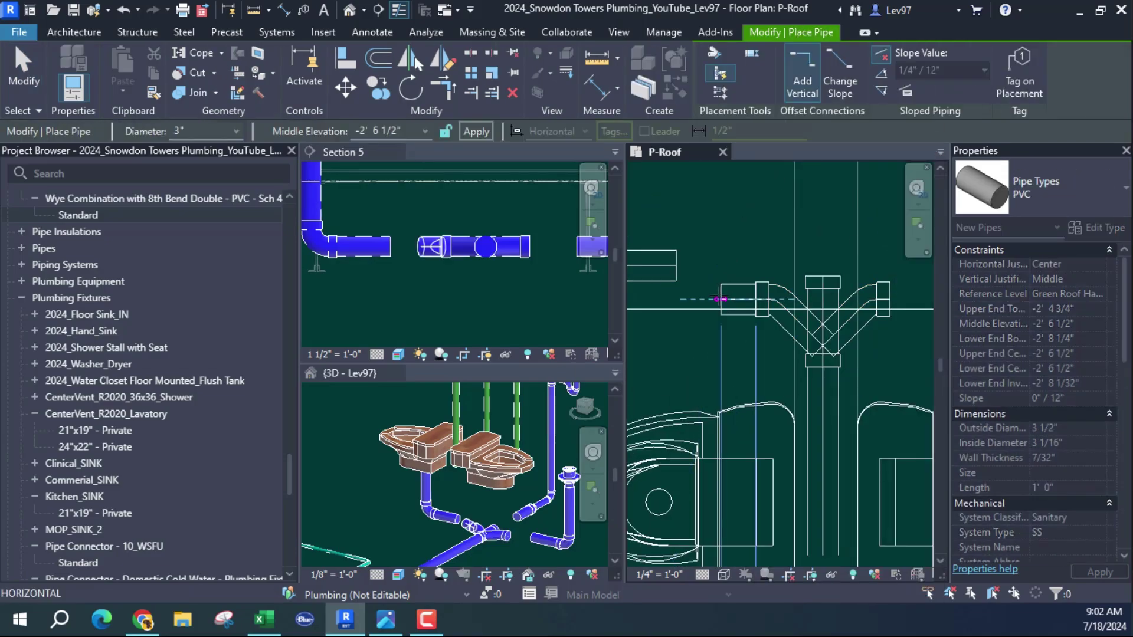
{"action": "key", "text": "Escape"}
{"action": "key", "text": "Escape"}
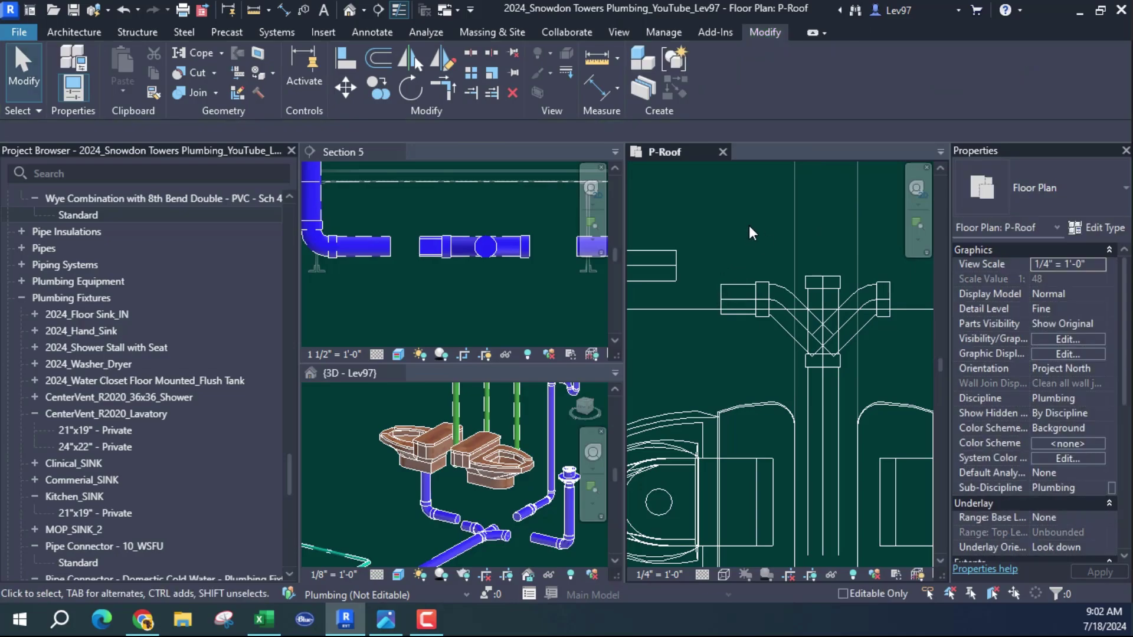
Step: Draw a 3" PVC pipe from the wye's right side connector
{"action": "middle_click_drag", "start_coordinate": [749, 225], "coordinate": [696, 217]}
{"action": "left_click", "coordinate": [837, 277]}
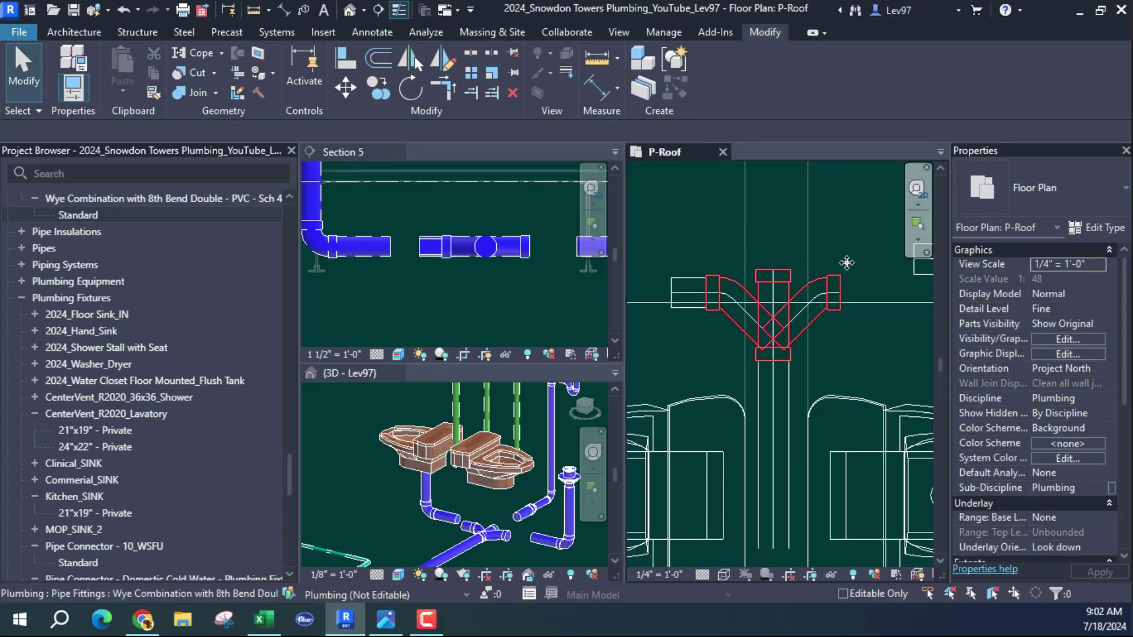
{"action": "right_click", "coordinate": [845, 292]}
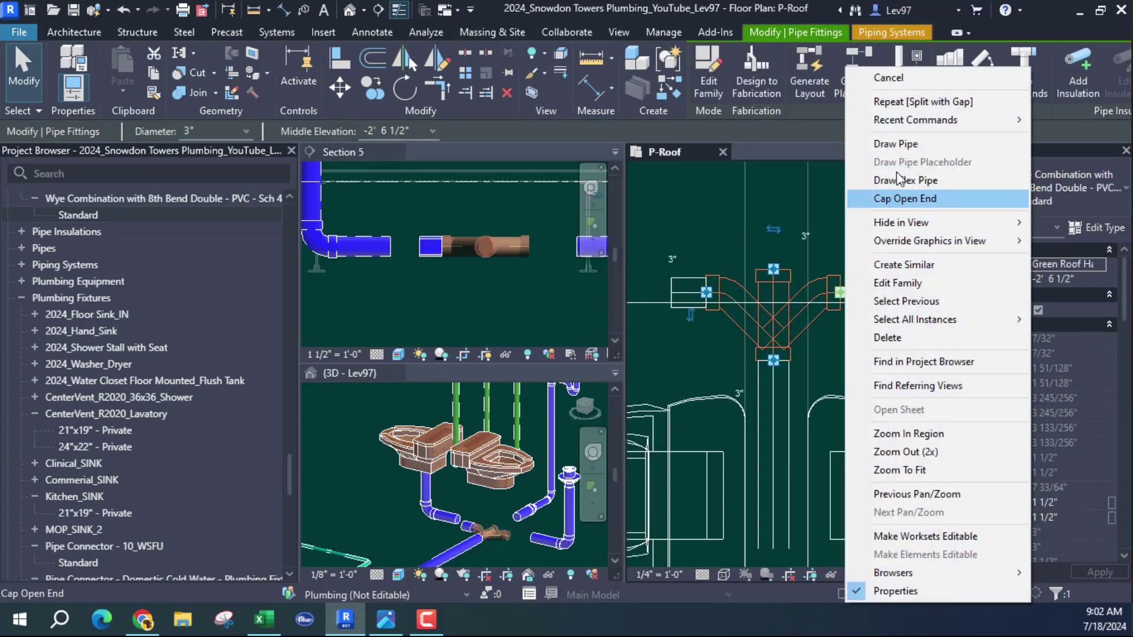
{"action": "left_click", "coordinate": [900, 145]}
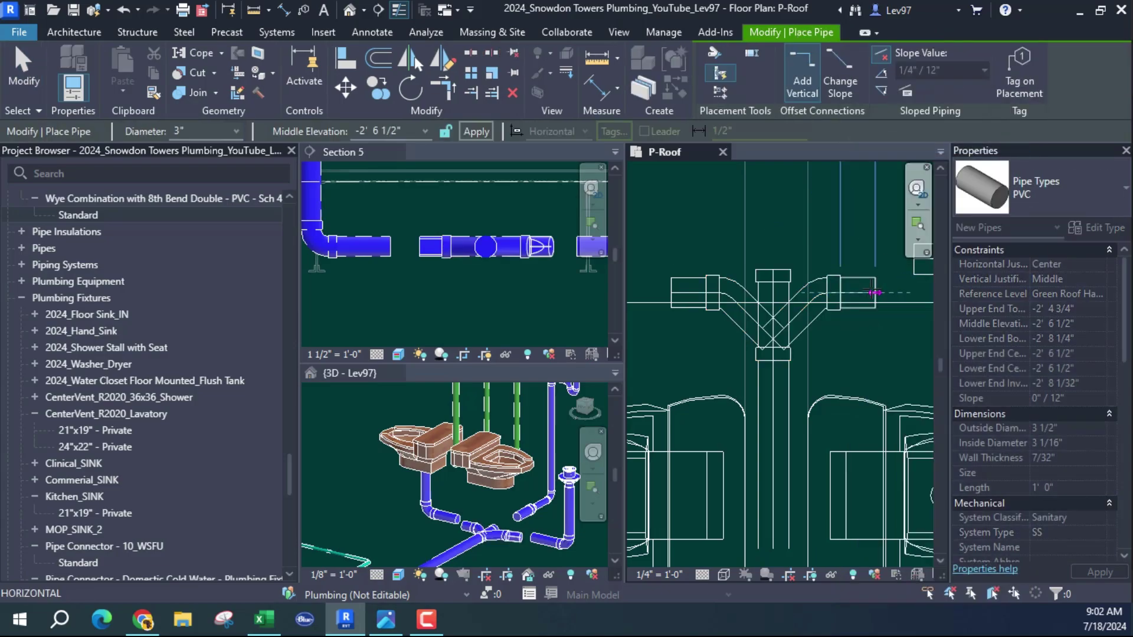
{"action": "key", "text": "Escape"}
{"action": "key", "text": "Escape"}
{"action": "scroll", "coordinate": [852, 220], "scroll_direction": "down", "scroll_amount": 2}
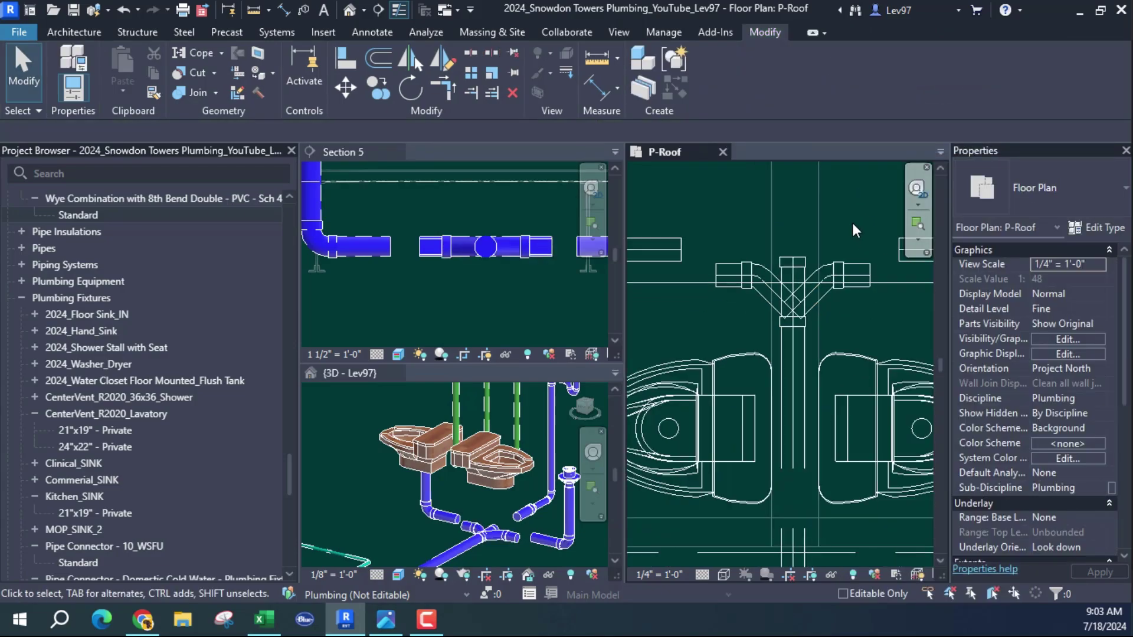
Step: Draw a 3" PVC pipe up from the wye's top connector toward the drain above
{"action": "middle_click_drag", "start_coordinate": [727, 190], "coordinate": [708, 248]}
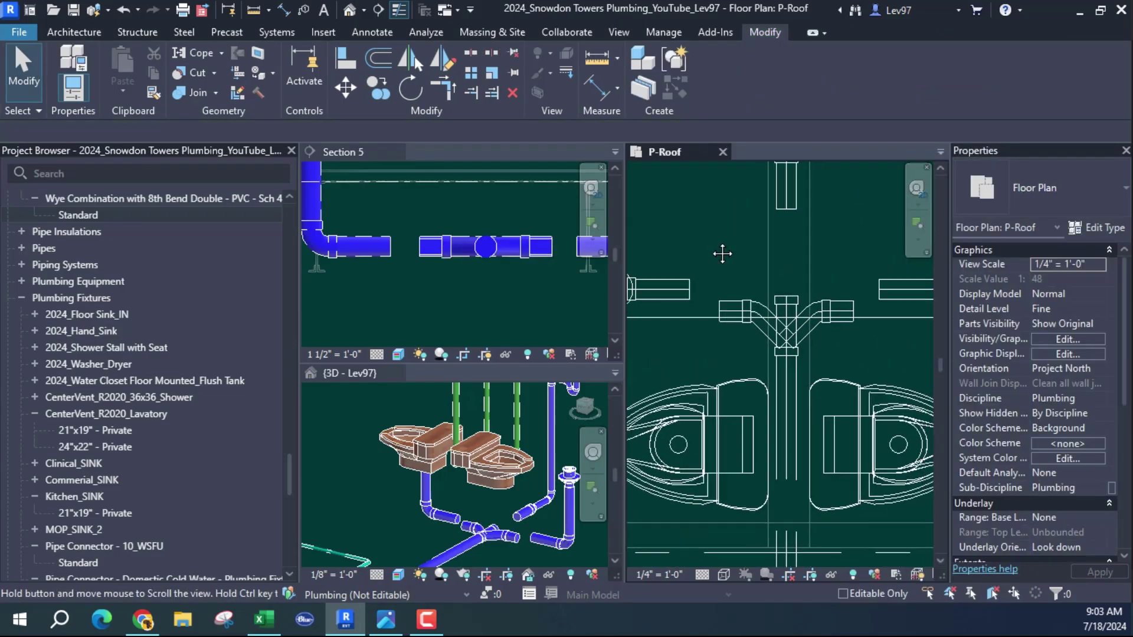
{"action": "left_click", "coordinate": [784, 311]}
{"action": "right_click", "coordinate": [784, 309]}
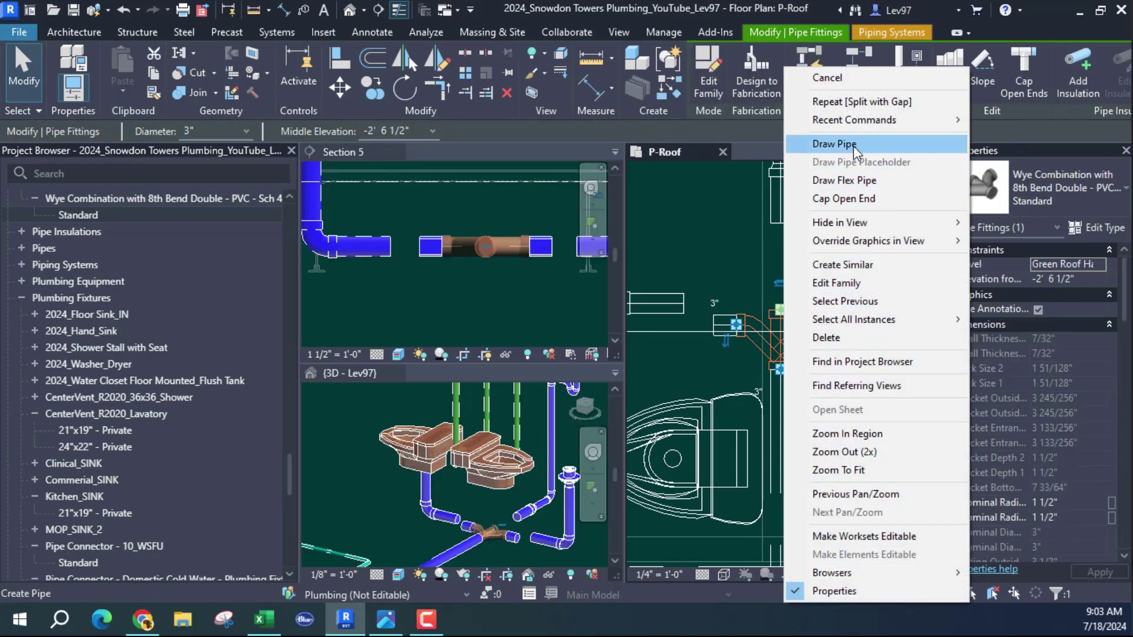
{"action": "left_click", "coordinate": [850, 144]}
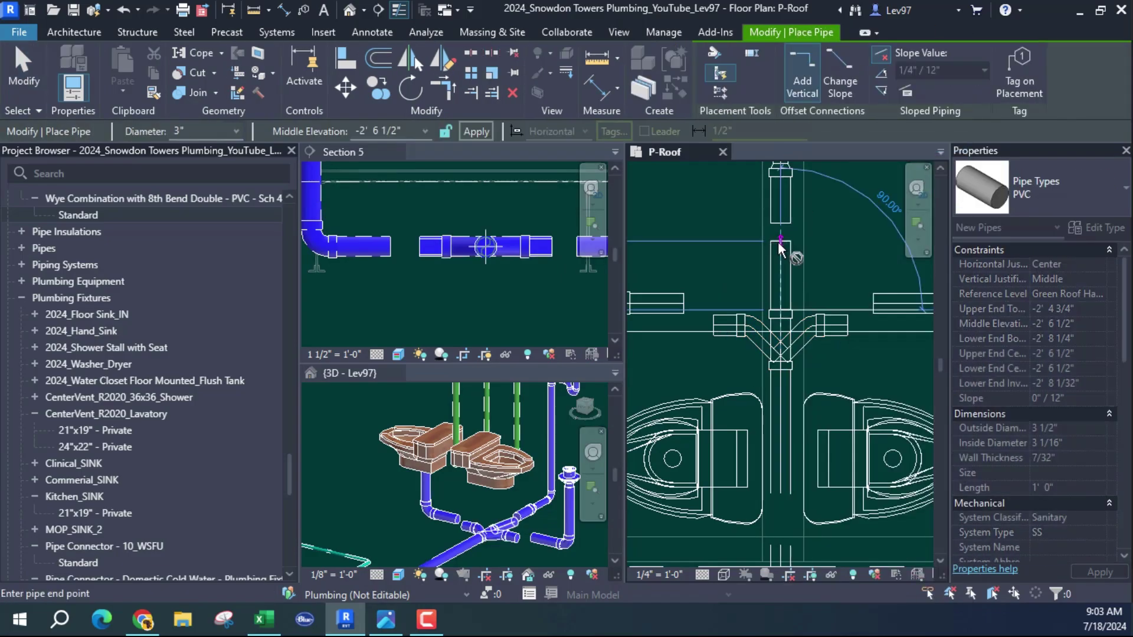
{"action": "left_click", "coordinate": [780, 242]}
{"action": "key", "text": "Escape"}
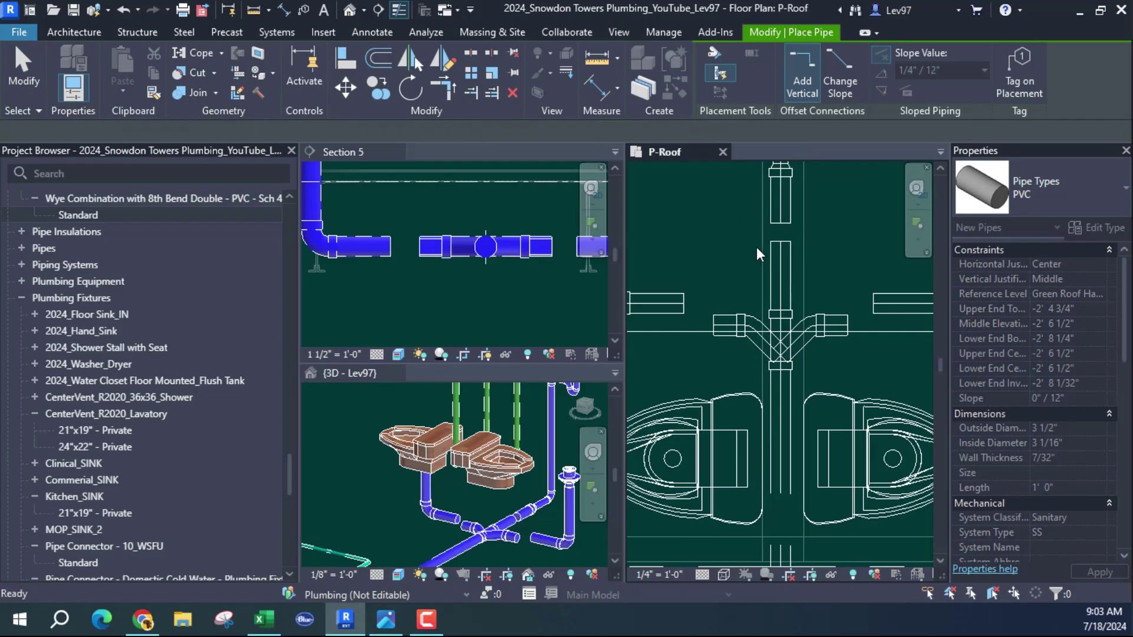
{"action": "key", "text": "Escape"}
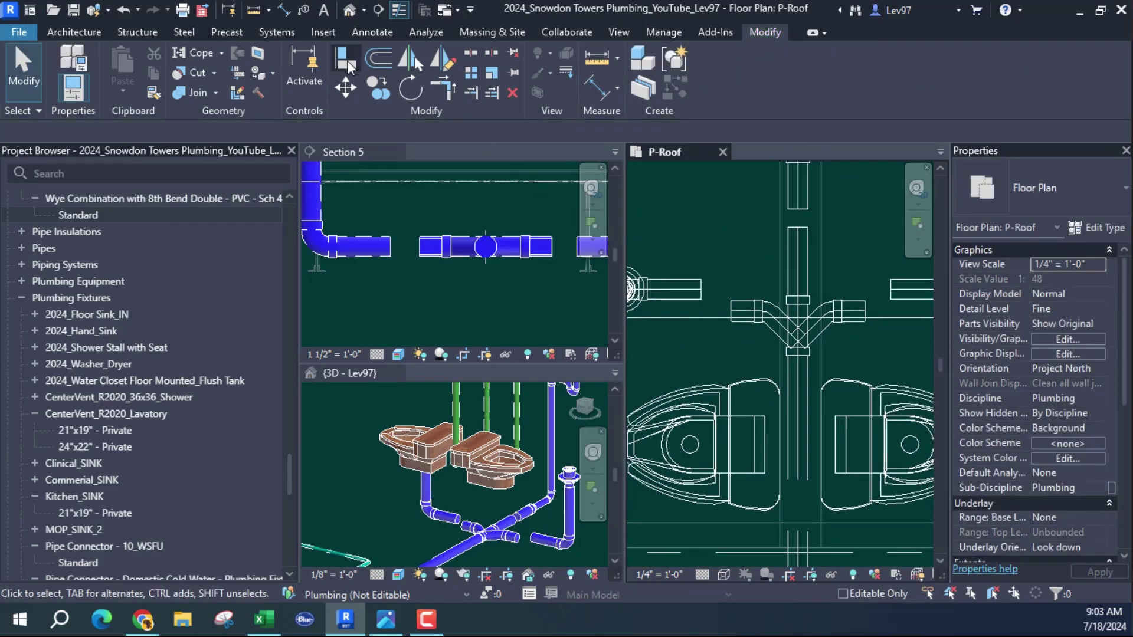
Step: Align the wye fitting assembly to the left pipe's centreline
{"action": "left_click", "coordinate": [347, 60]}
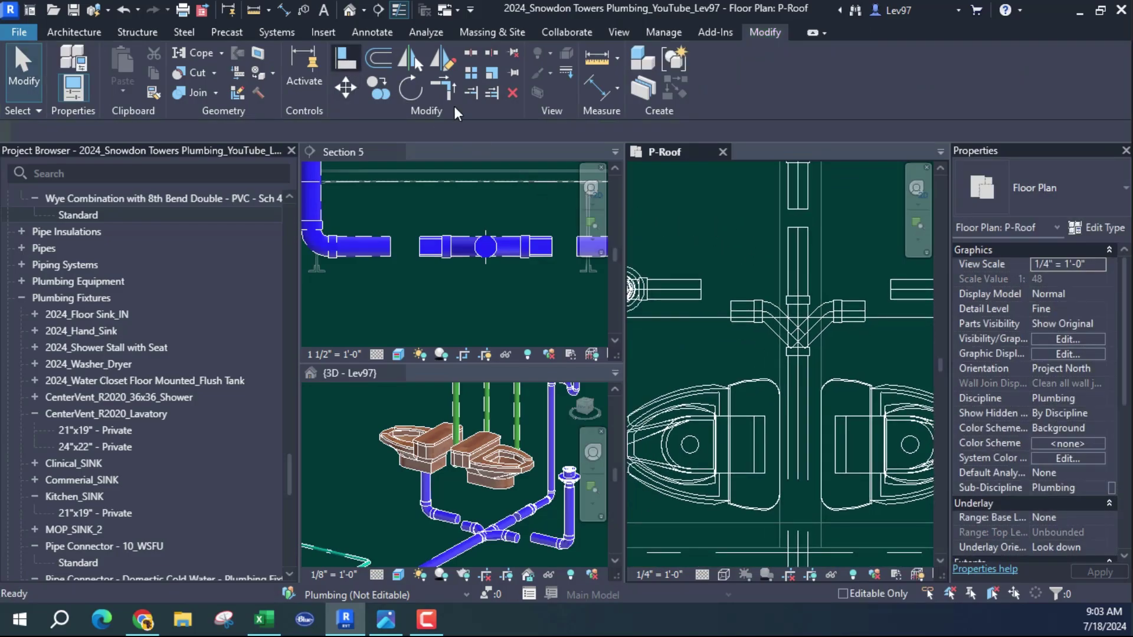
{"action": "left_click", "coordinate": [683, 296]}
{"action": "left_click", "coordinate": [742, 313]}
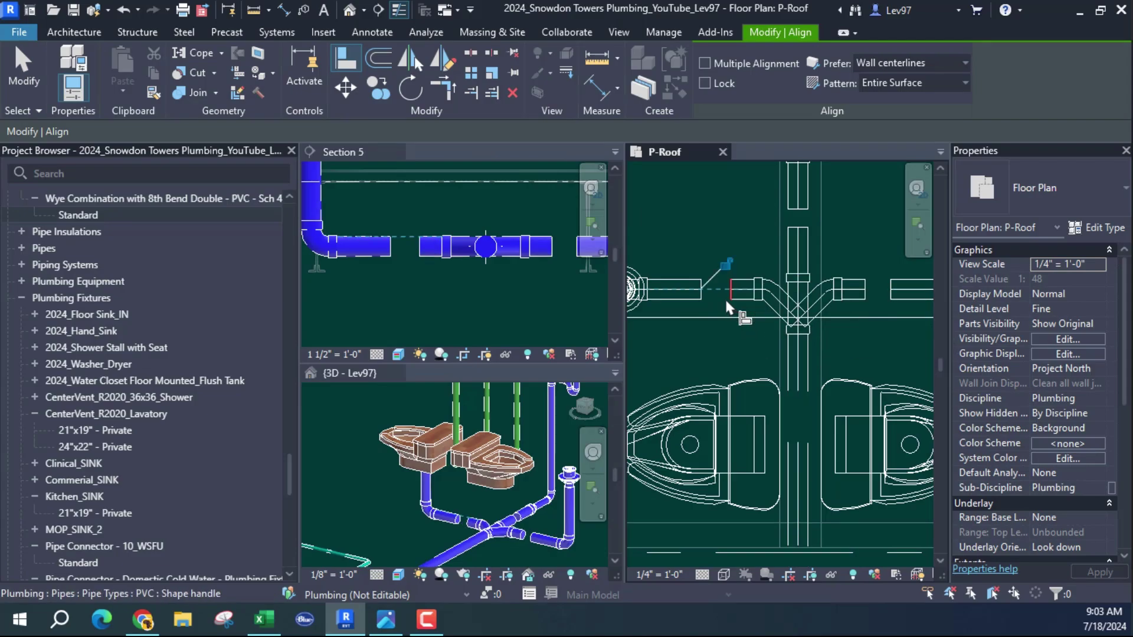
{"action": "middle_click_drag", "start_coordinate": [704, 214], "coordinate": [669, 211]}
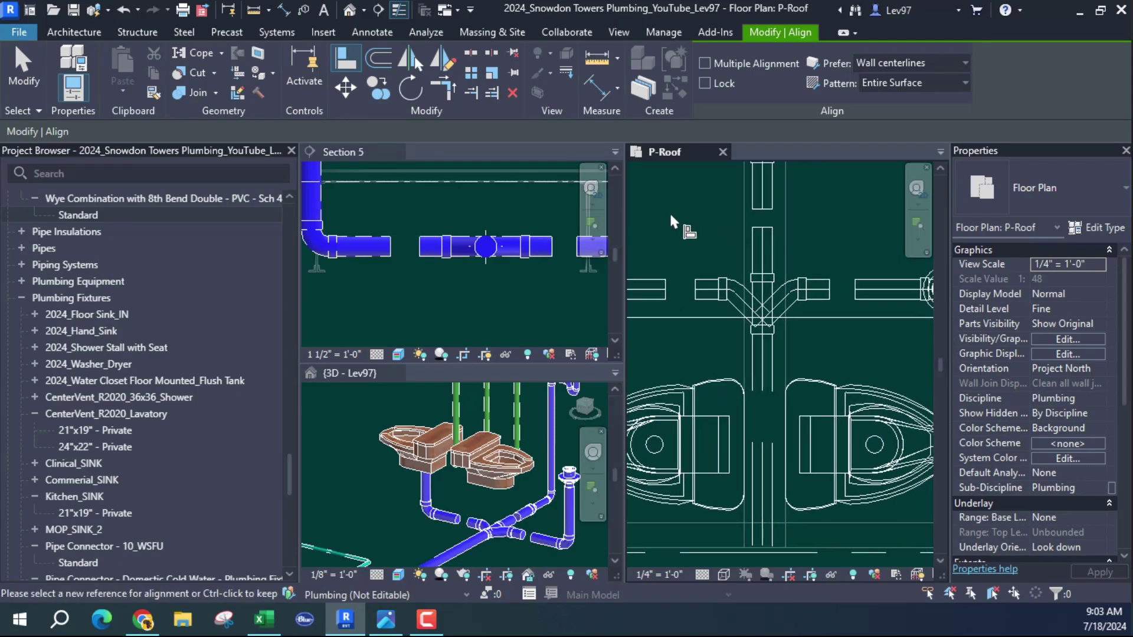
{"action": "key", "text": "Escape"}
{"action": "key", "text": "Escape"}
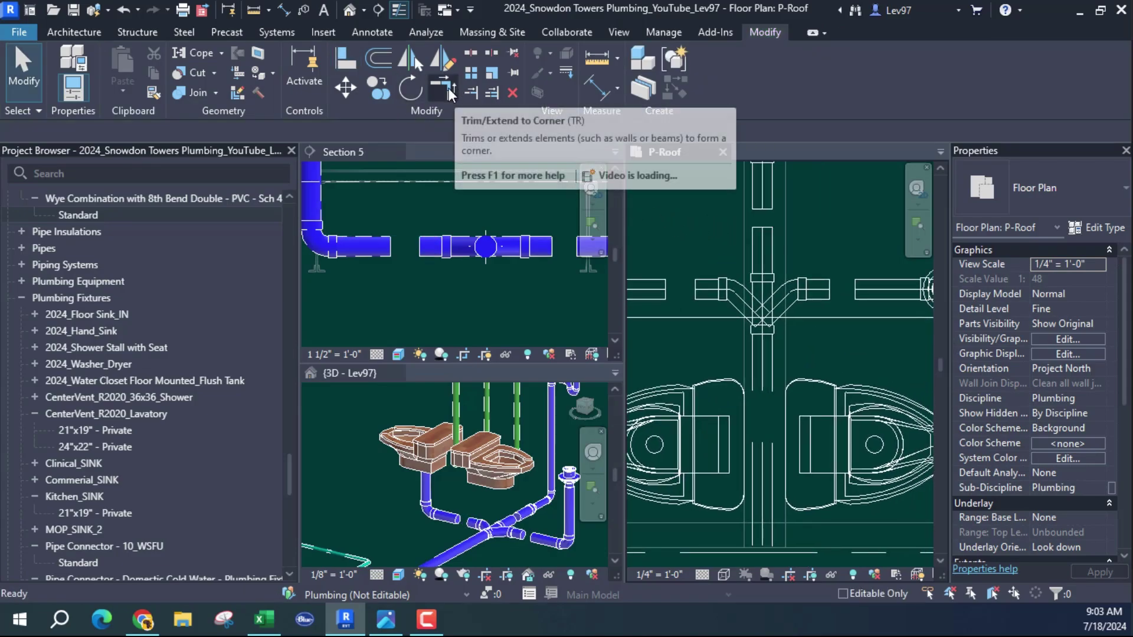
Step: Trim/extend the right pipe and the upper vertical pipe so both join the wye
{"action": "left_click", "coordinate": [446, 87]}
{"action": "left_click", "coordinate": [656, 297]}
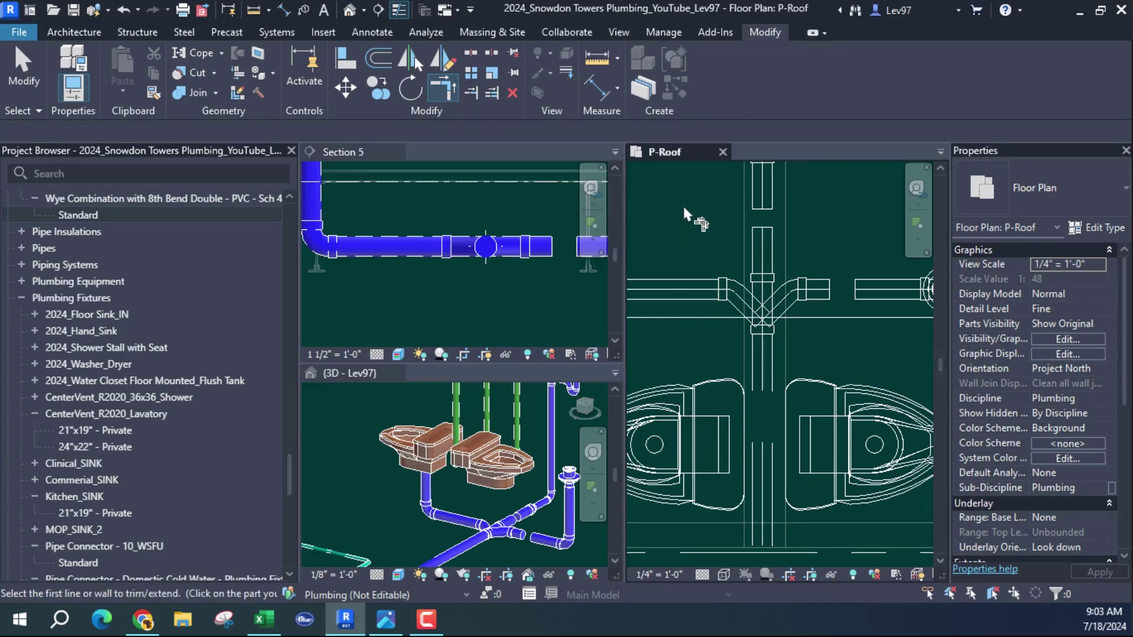
{"action": "left_click", "coordinate": [820, 296]}
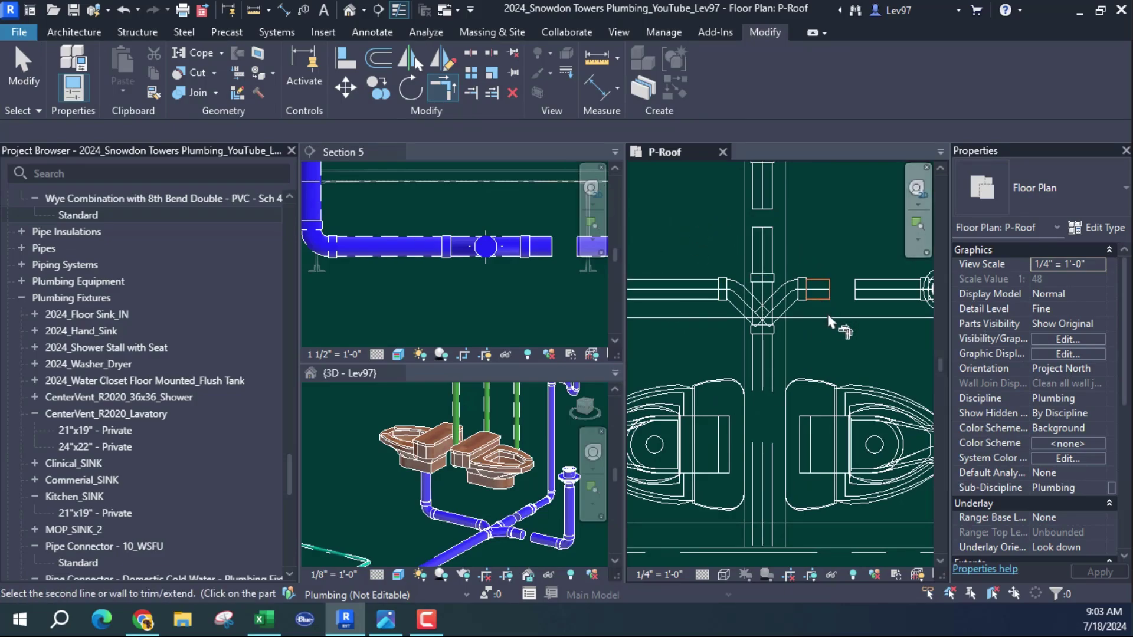
{"action": "left_click", "coordinate": [874, 307]}
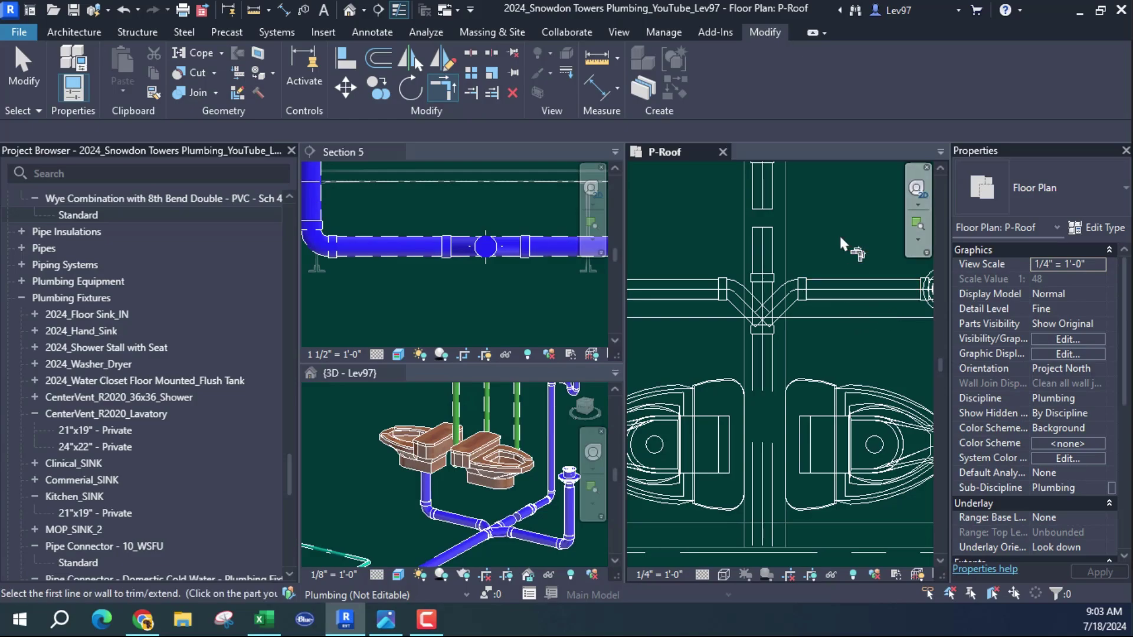
{"action": "left_click", "coordinate": [770, 238]}
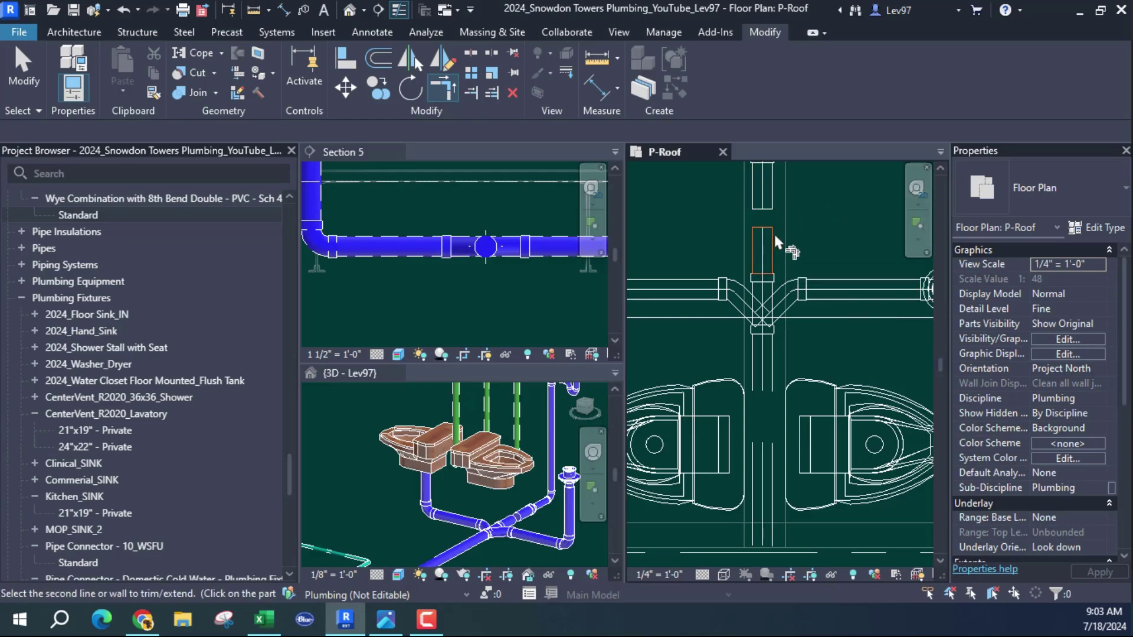
{"action": "left_click", "coordinate": [770, 197]}
{"action": "scroll", "coordinate": [696, 226], "scroll_direction": "down", "scroll_amount": 2}
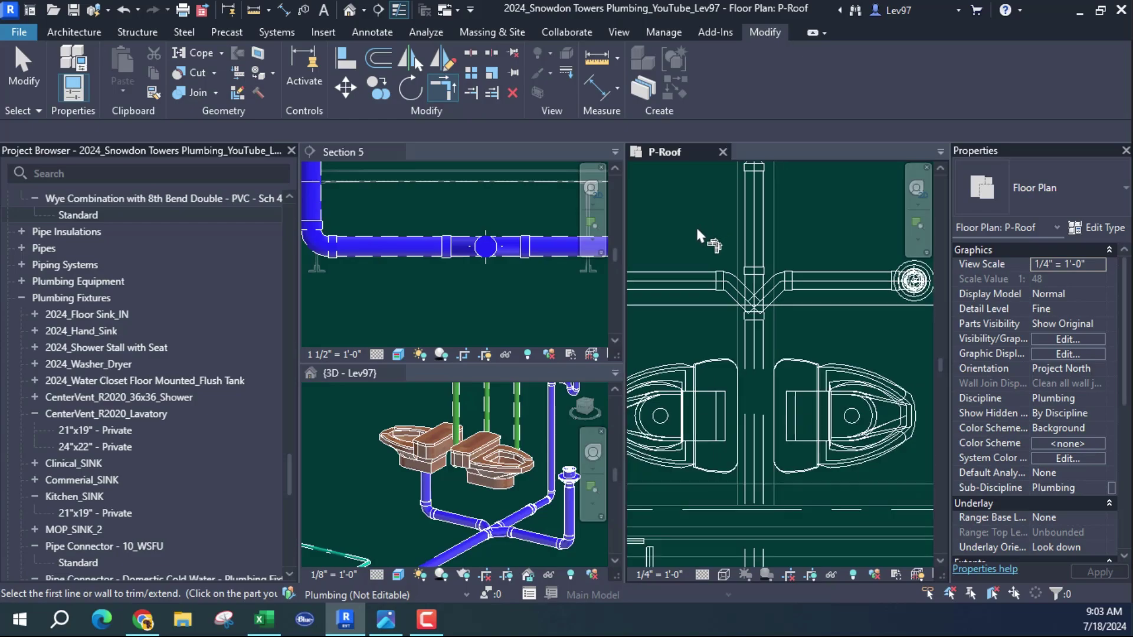
{"action": "key", "text": "Escape"}
{"action": "scroll", "coordinate": [794, 219], "scroll_direction": "down", "scroll_amount": 1}
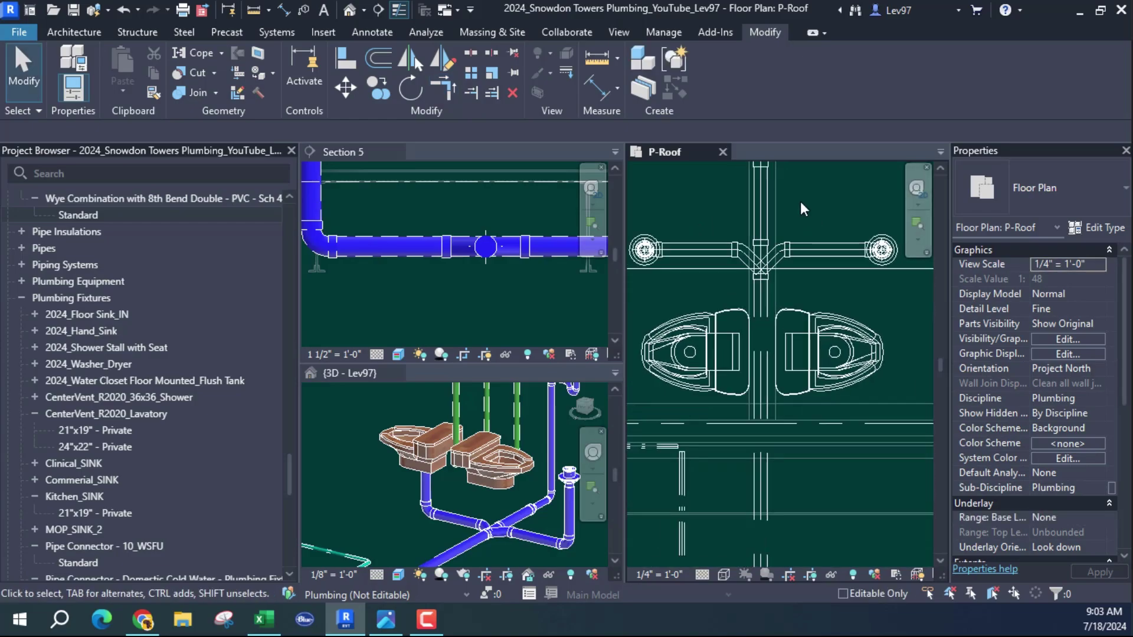
{"action": "scroll", "coordinate": [809, 237], "scroll_direction": "down", "scroll_amount": 1}
Step: Enlarge the 3D view pane and recentre the piping in the 3D and section views
{"action": "middle_click_drag", "start_coordinate": [865, 297], "coordinate": [816, 263]}
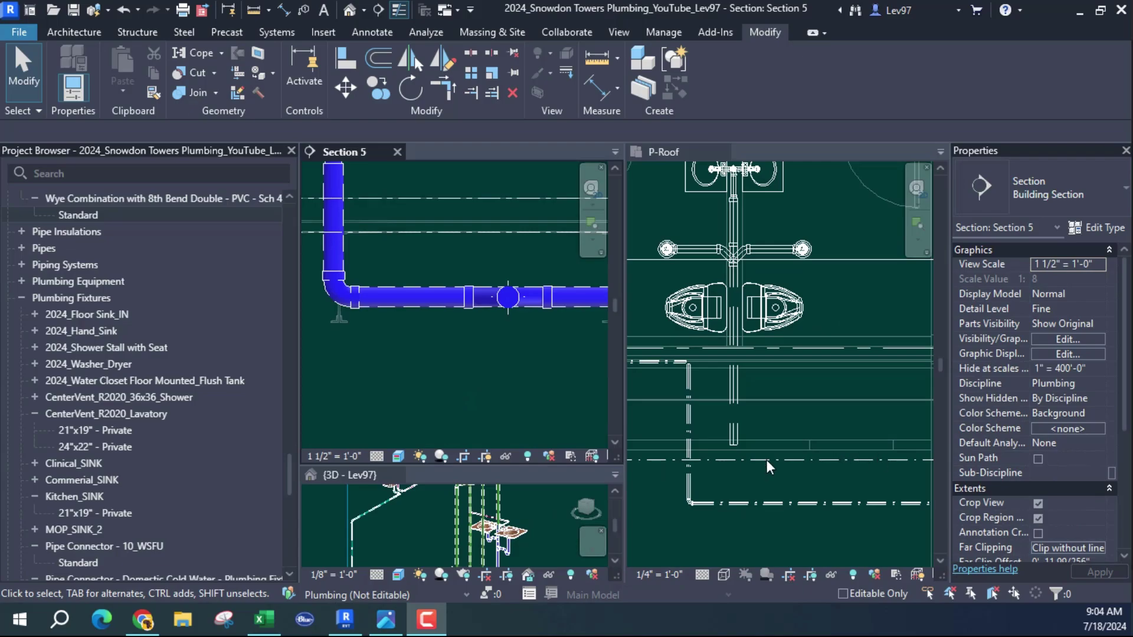
{"action": "left_click", "coordinate": [424, 533]}
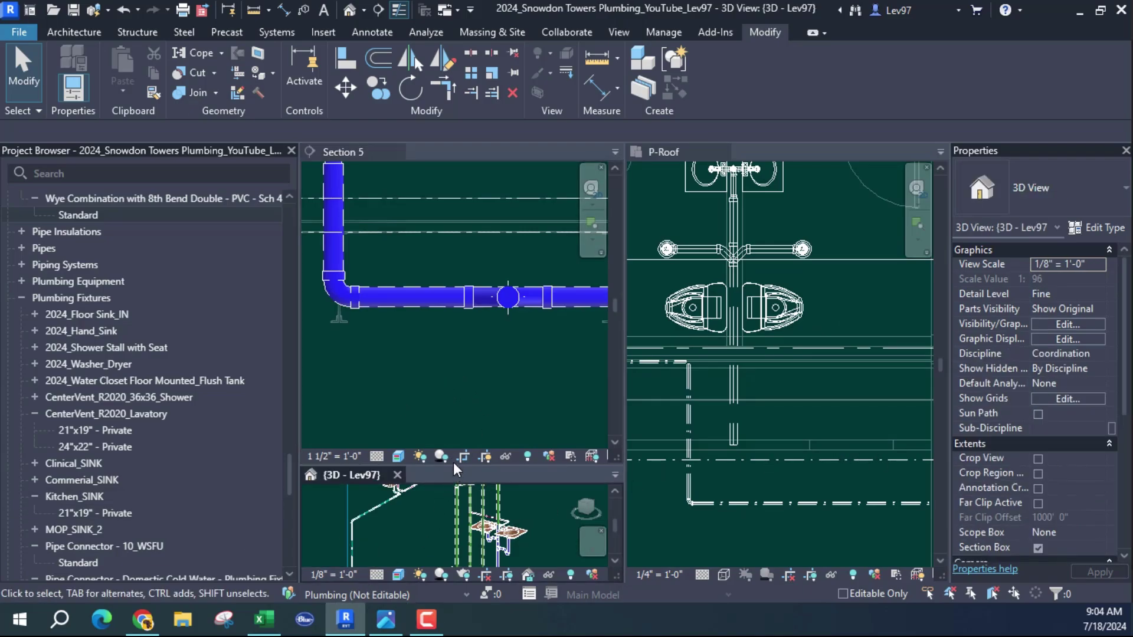
{"action": "left_click_drag", "start_coordinate": [454, 466], "coordinate": [461, 326]}
{"action": "mouse_move", "coordinate": [409, 431]}
{"action": "middle_mouse_down"}
{"action": "mouse_move", "coordinate": [451, 403]}
{"action": "mouse_move", "coordinate": [453, 416]}
{"action": "middle_mouse_up"}
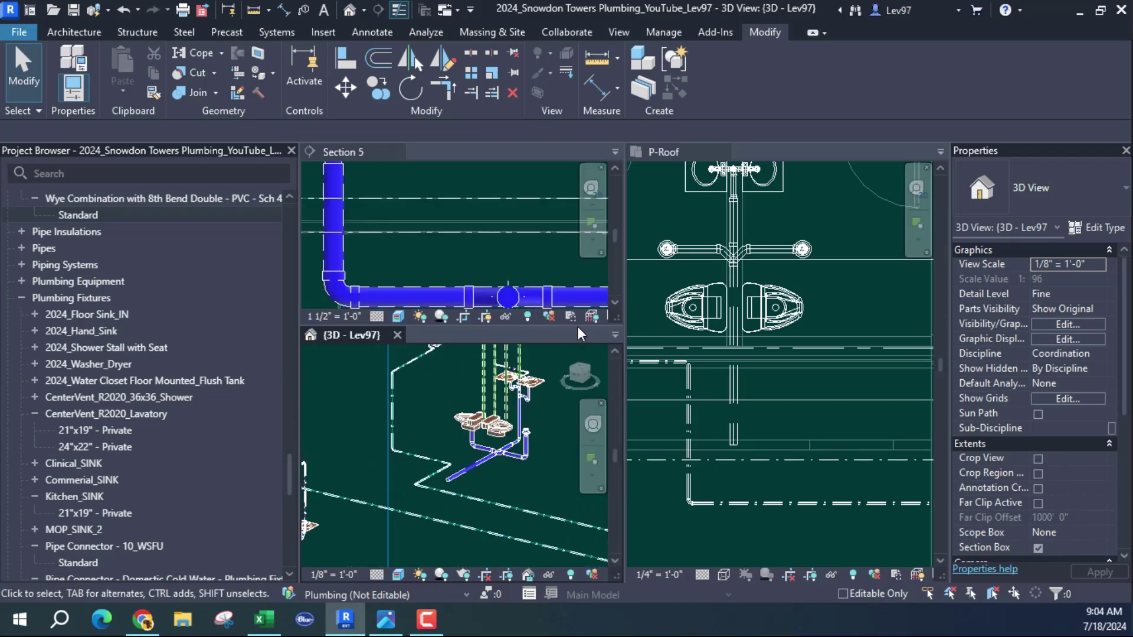
{"action": "left_click", "coordinate": [487, 263]}
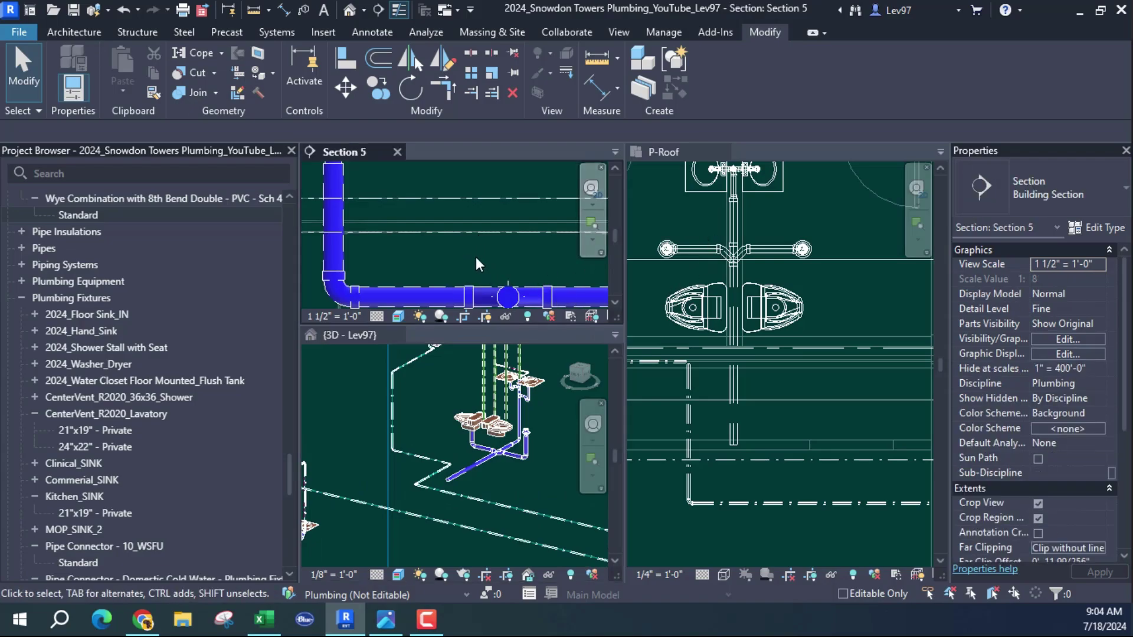
{"action": "scroll", "coordinate": [475, 257], "scroll_direction": "down", "scroll_amount": 2}
{"action": "middle_click_drag", "start_coordinate": [501, 268], "coordinate": [404, 260]}
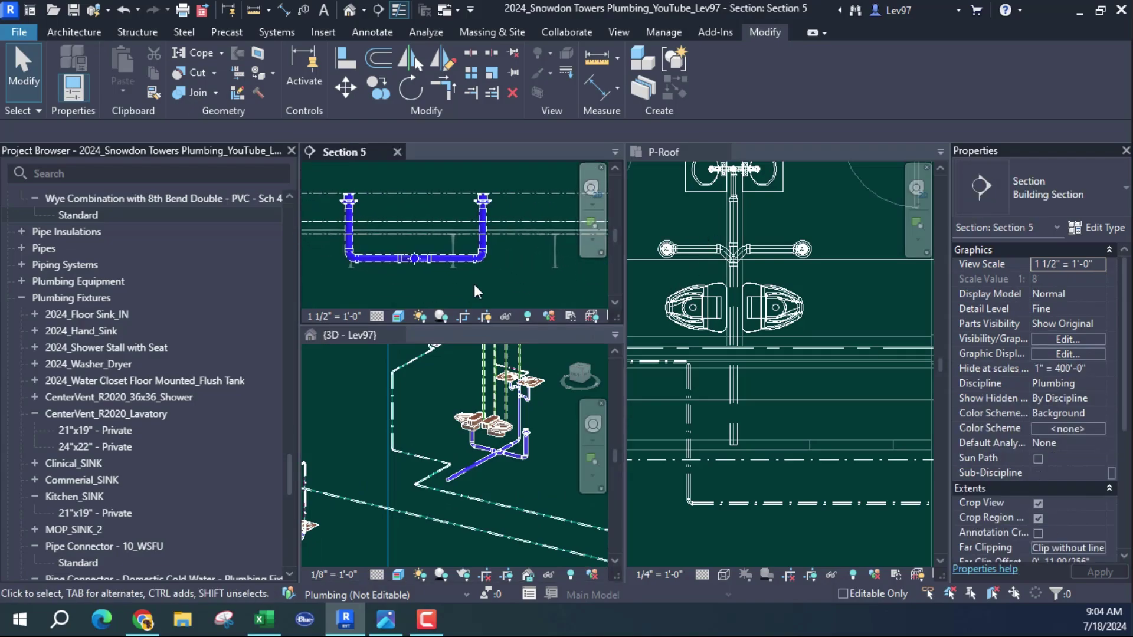
Step: Move the Section 5 cut down through the water closets and activate the Section 5 view
{"action": "left_click", "coordinate": [842, 301]}
{"action": "scroll", "coordinate": [842, 305], "scroll_direction": "down", "scroll_amount": 1}
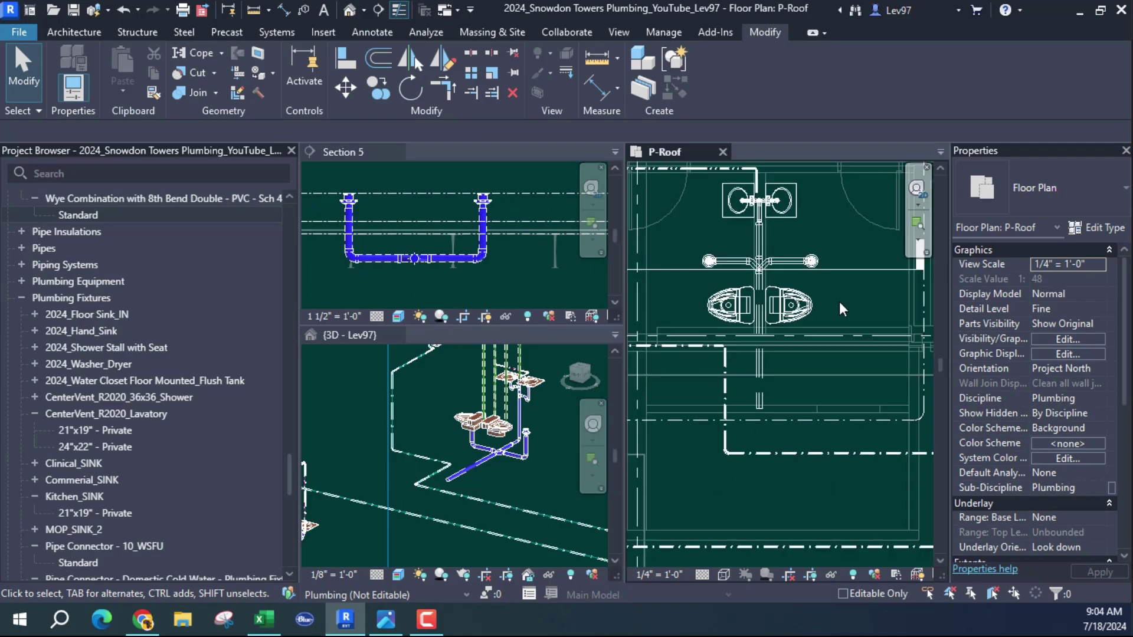
{"action": "left_click", "coordinate": [849, 267]}
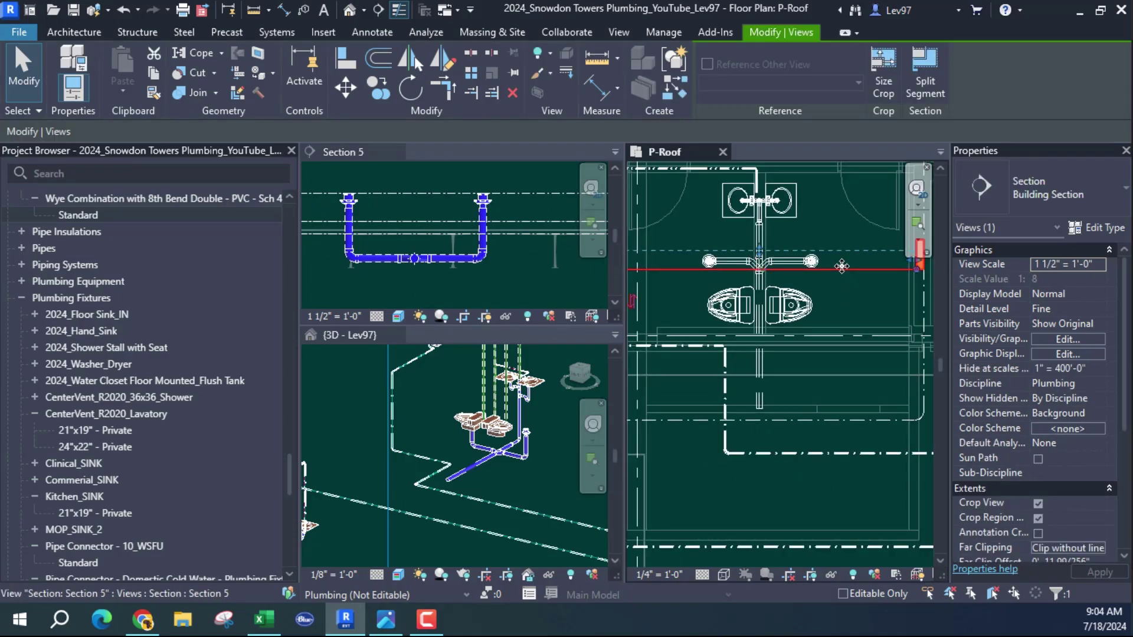
{"action": "left_click_drag", "start_coordinate": [859, 306], "coordinate": [853, 313]}
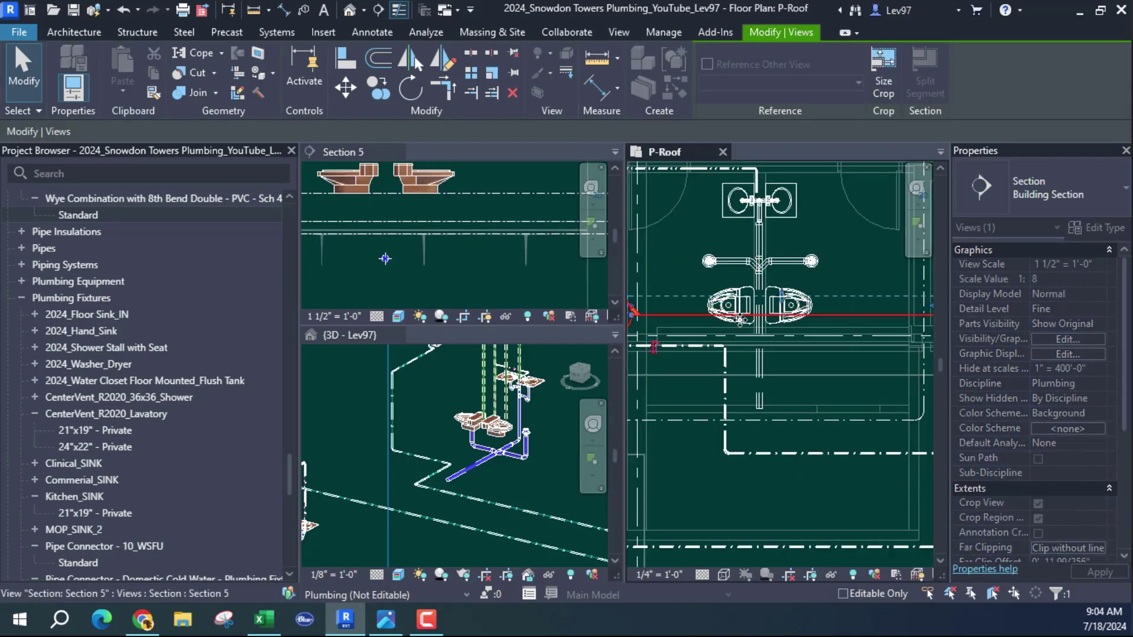
{"action": "left_click", "coordinate": [395, 279]}
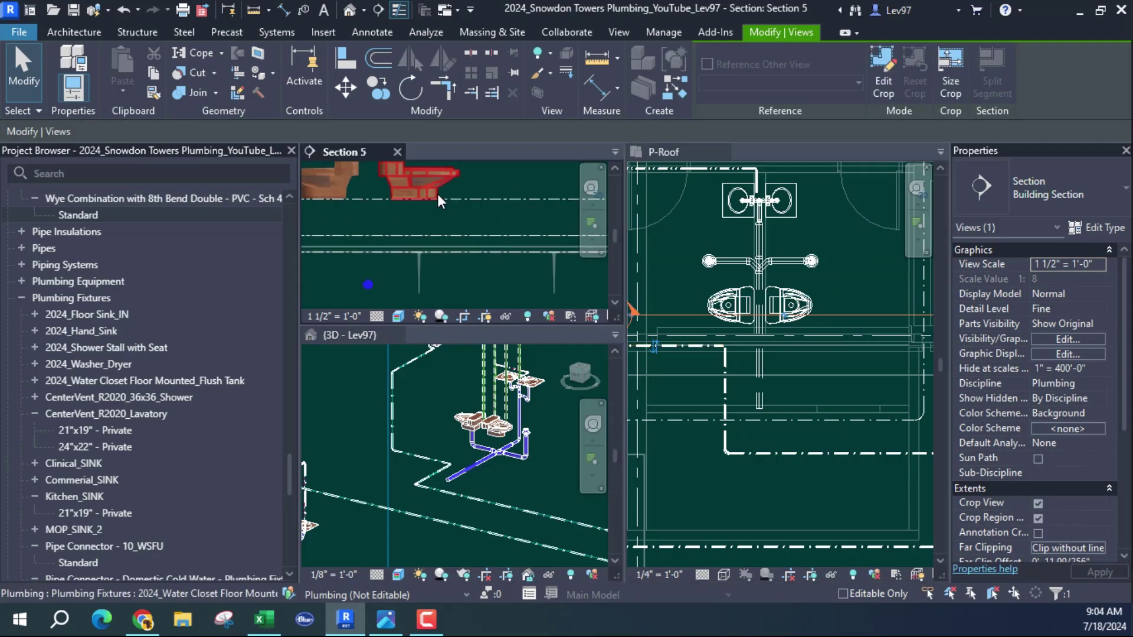
{"action": "scroll", "coordinate": [437, 193], "scroll_direction": "up", "scroll_amount": 3}
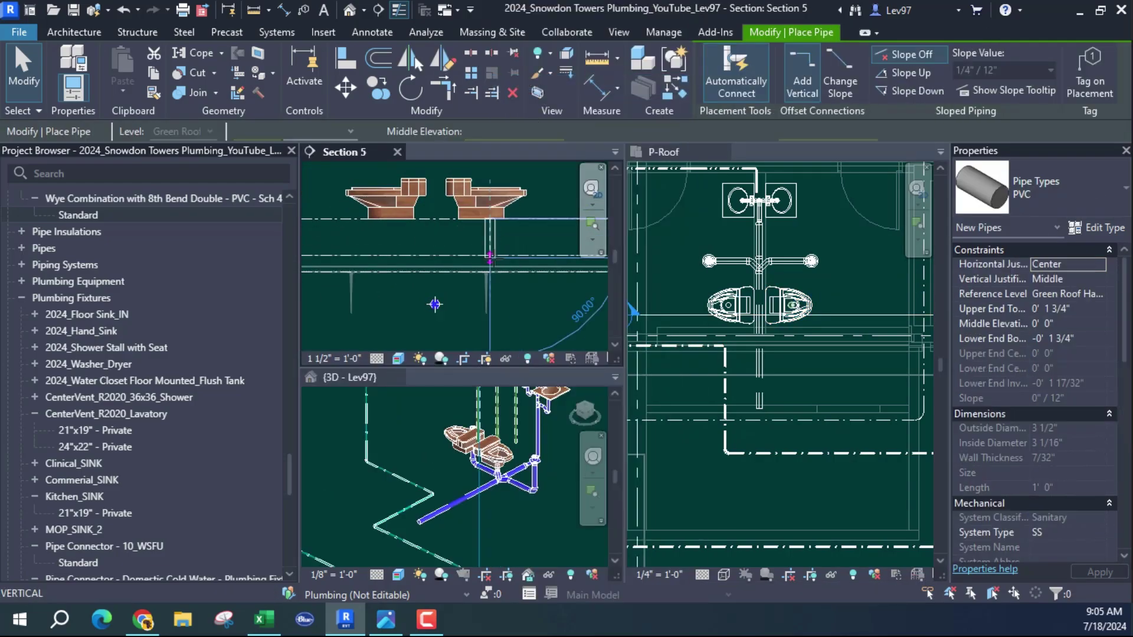
Step: Drop the water closet drain with an elbow and align it to the main's centre using AL
{"action": "left_click", "coordinate": [490, 291]}
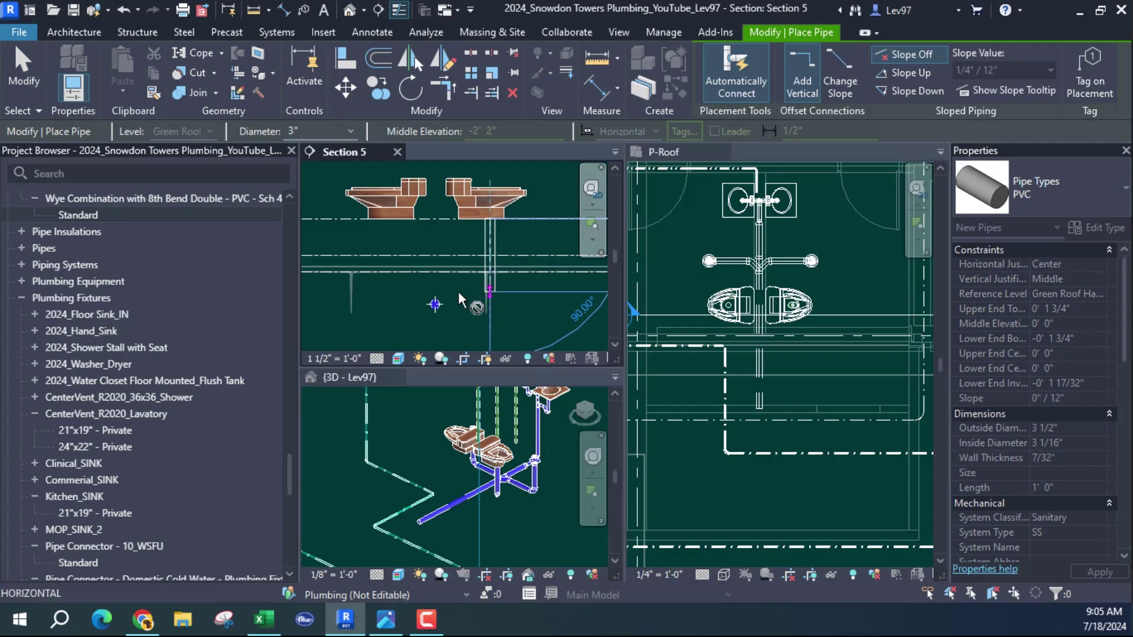
{"action": "left_click", "coordinate": [456, 292]}
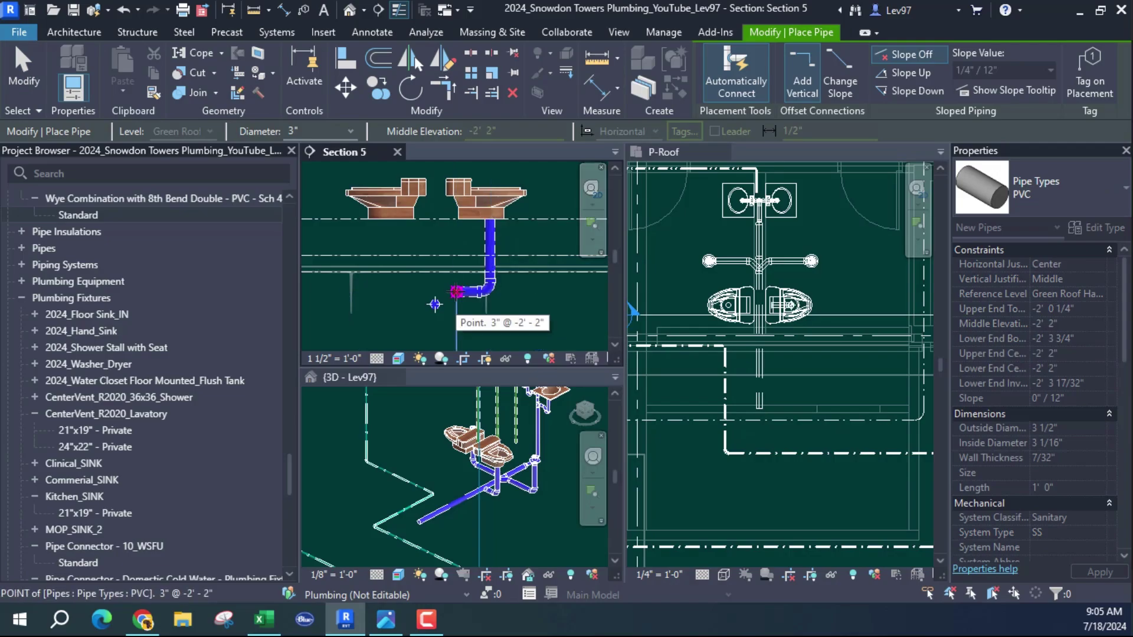
{"action": "scroll", "coordinate": [438, 304], "scroll_direction": "up", "scroll_amount": 4}
{"action": "key", "text": "a"}
{"action": "key", "text": "l"}
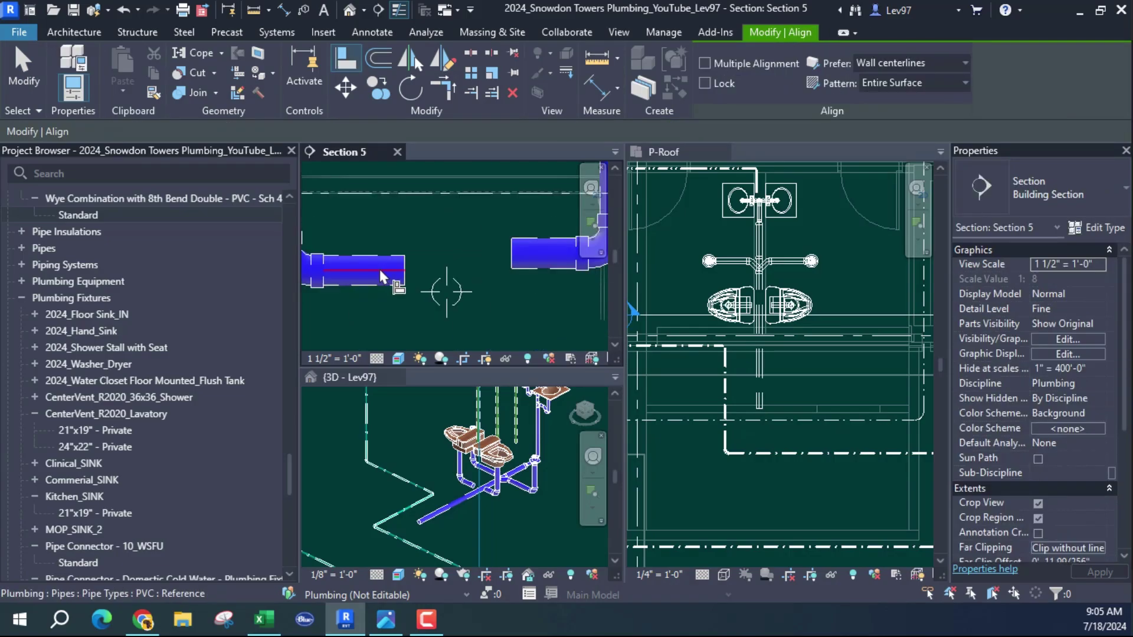
{"action": "left_click", "coordinate": [375, 286]}
{"action": "key", "text": "Escape"}
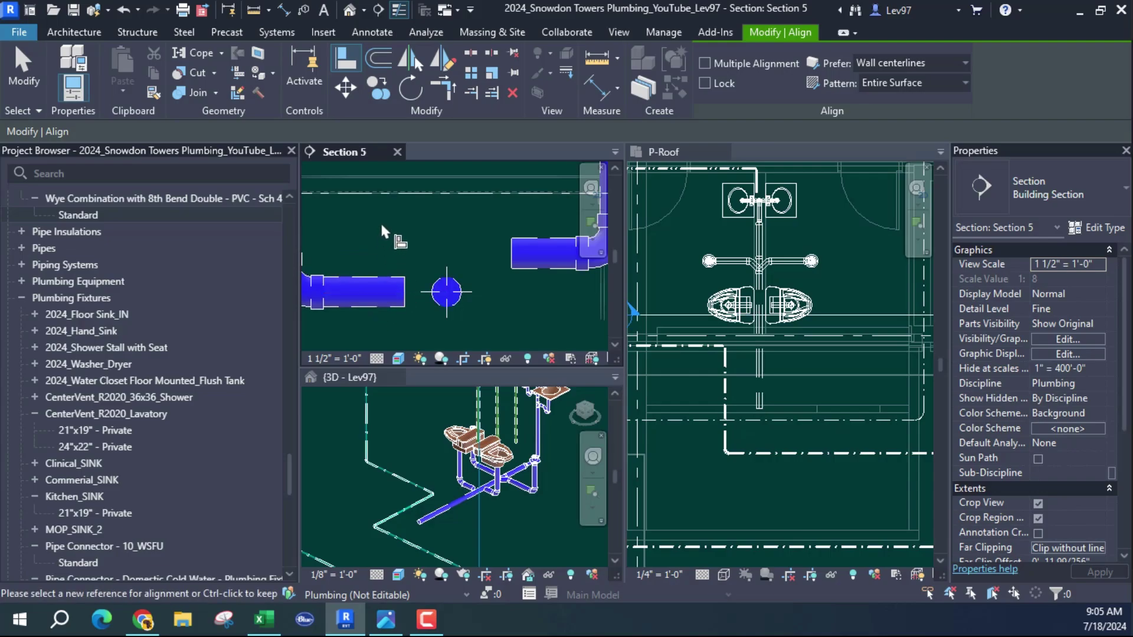
{"action": "middle_click_drag", "start_coordinate": [380, 222], "coordinate": [353, 225]}
{"action": "key", "text": "Escape"}
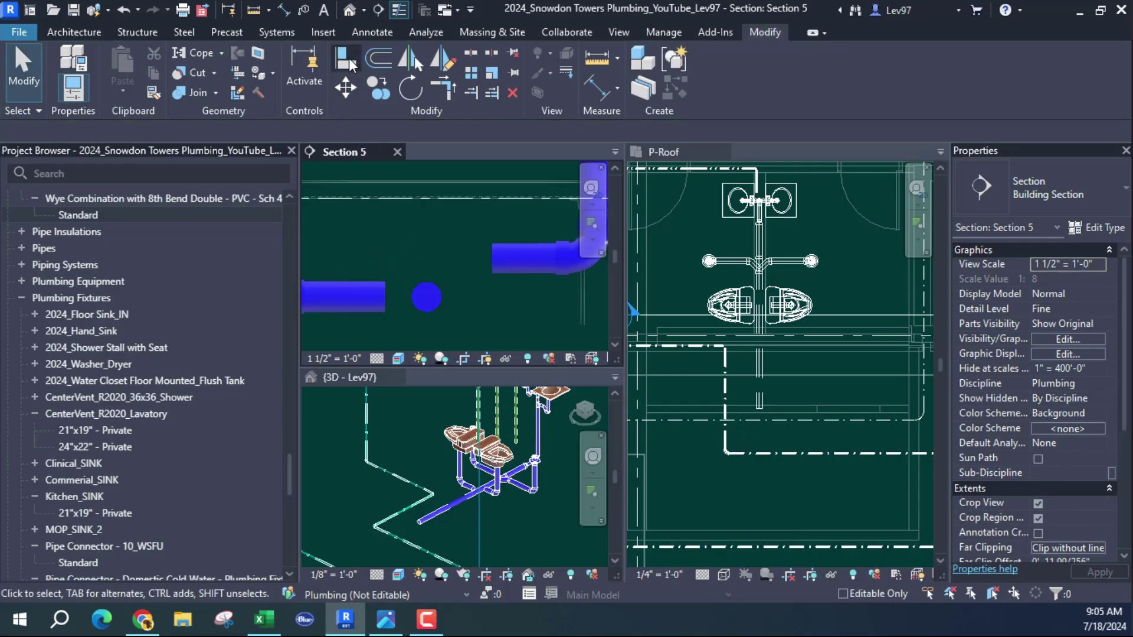
Step: Align the upper pipe with the main's centreline
{"action": "left_click", "coordinate": [347, 60]}
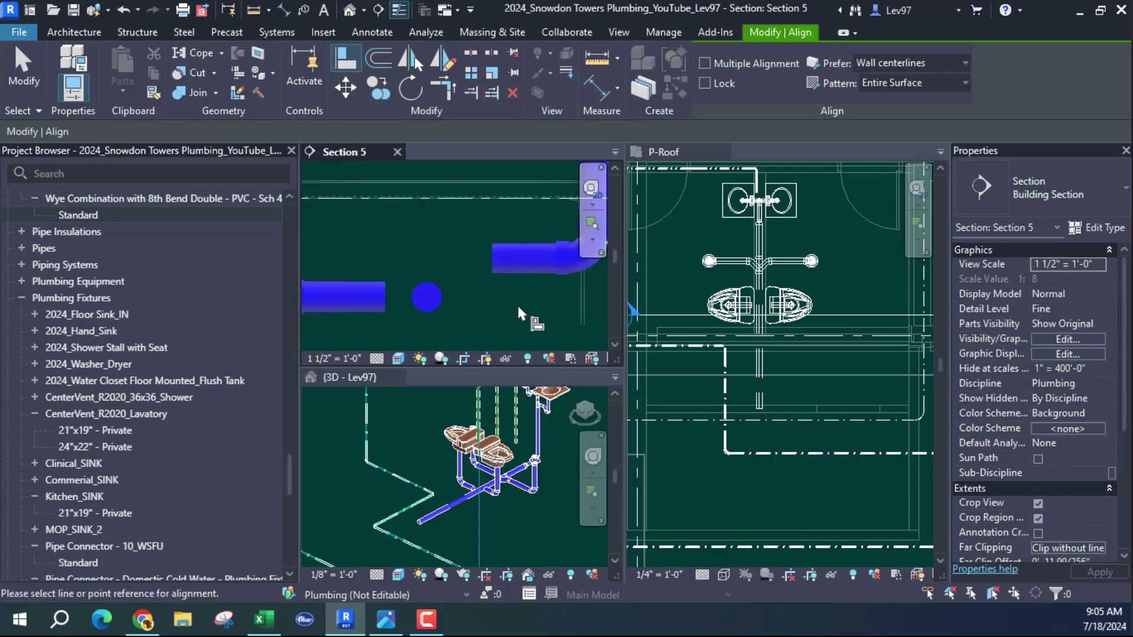
{"action": "left_click", "coordinate": [434, 302]}
{"action": "left_click", "coordinate": [519, 256]}
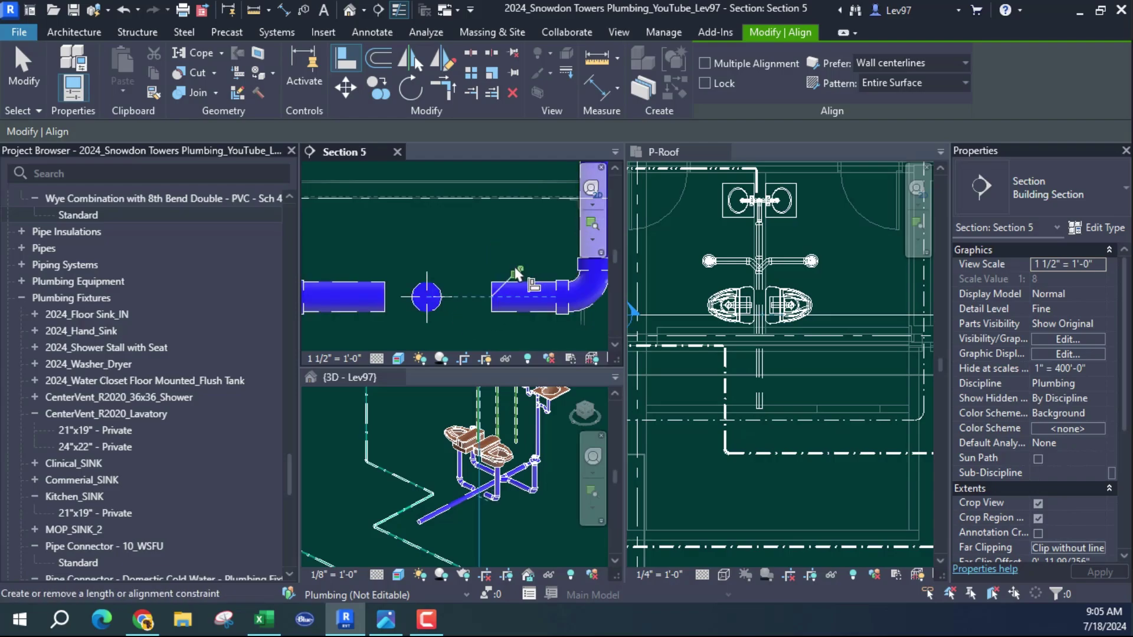
{"action": "middle_click_drag", "start_coordinate": [450, 247], "coordinate": [470, 232]}
{"action": "key", "text": "Escape"}
{"action": "key", "text": "Escape"}
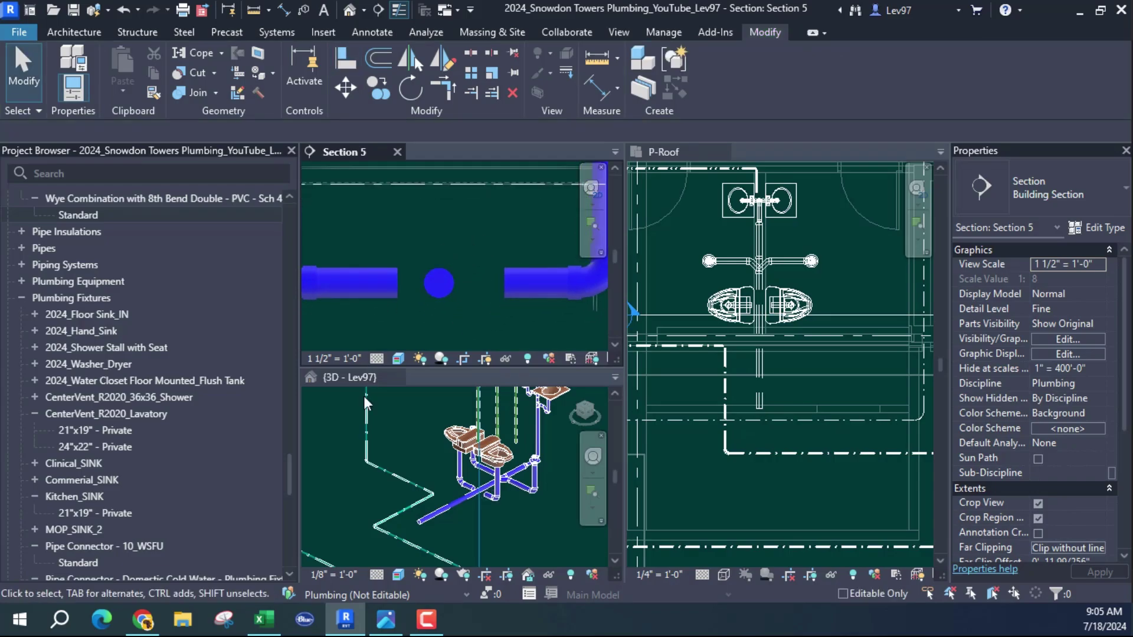
Step: Split the vertical pipe below the wye in the roof plan
{"action": "left_click", "coordinate": [426, 434]}
{"action": "left_click", "coordinate": [688, 281]}
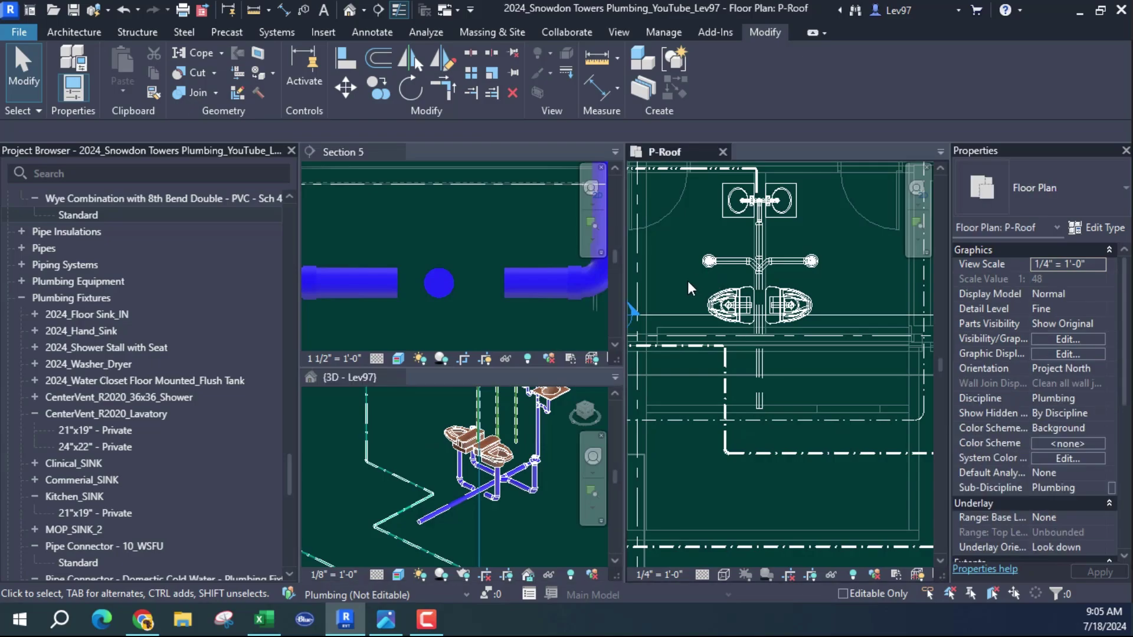
{"action": "scroll", "coordinate": [767, 266], "scroll_direction": "up", "scroll_amount": 2}
{"action": "middle_click_drag", "start_coordinate": [818, 264], "coordinate": [819, 262]}
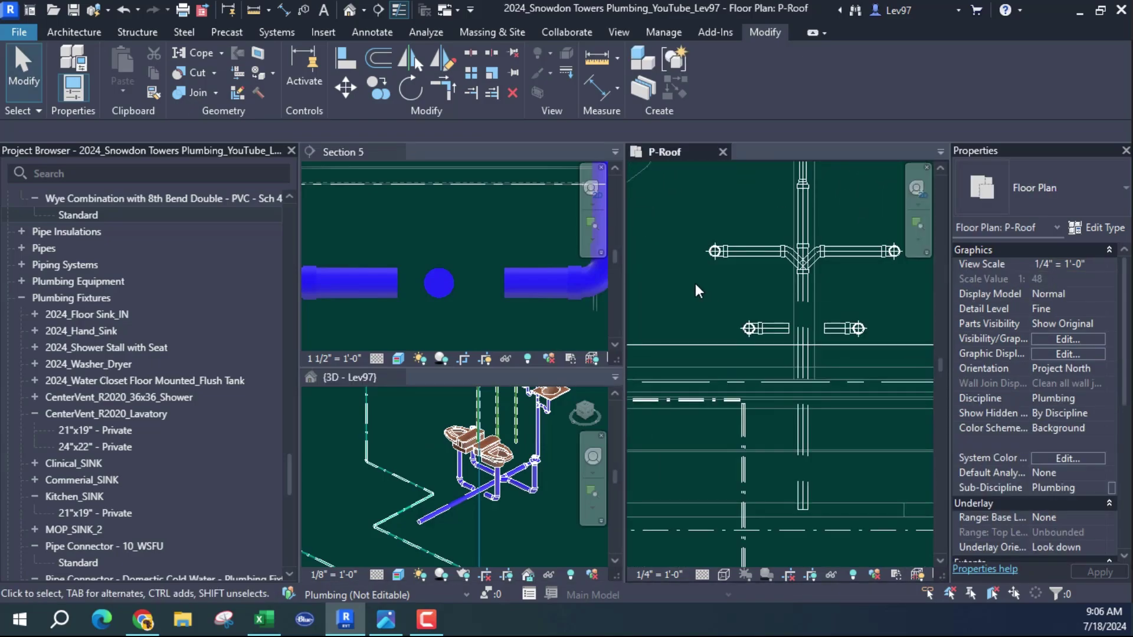
{"action": "left_click", "coordinate": [491, 53]}
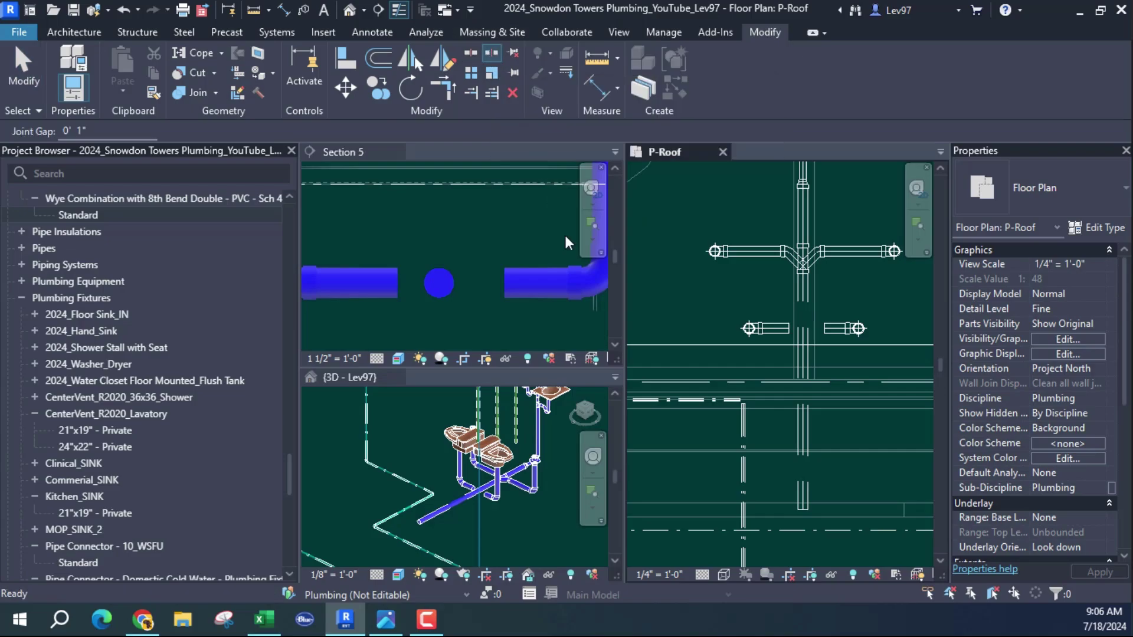
{"action": "left_click", "coordinate": [802, 361]}
{"action": "key", "text": "Escape"}
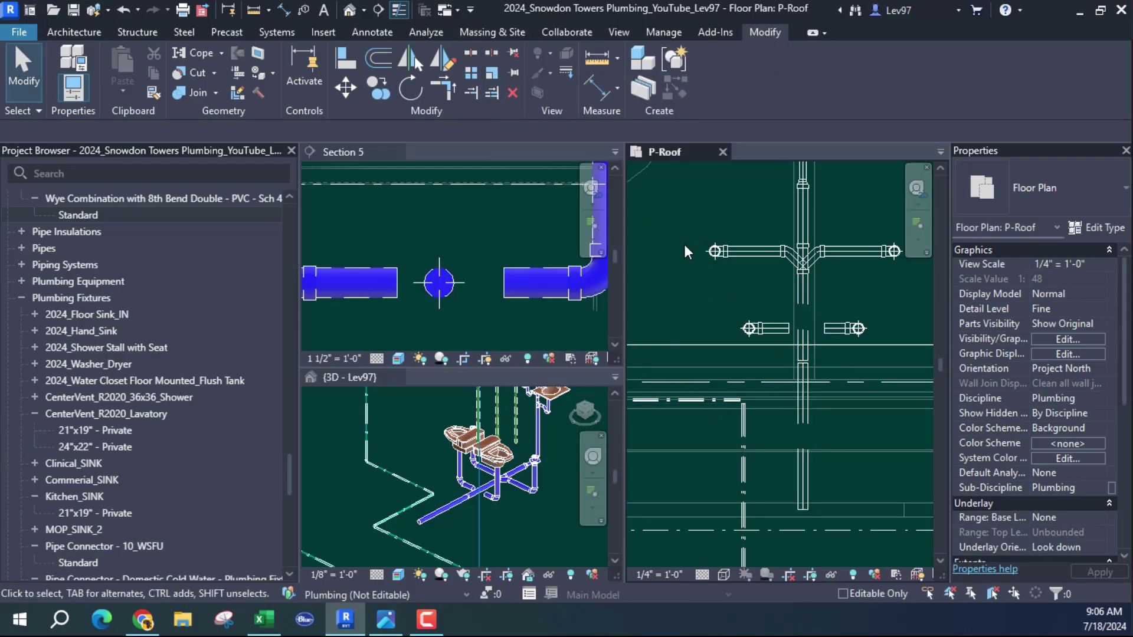
Step: Shorten the split piece up toward the wye and pull the main down, leaving a gap
{"action": "middle_click_drag", "start_coordinate": [690, 245], "coordinate": [666, 224]}
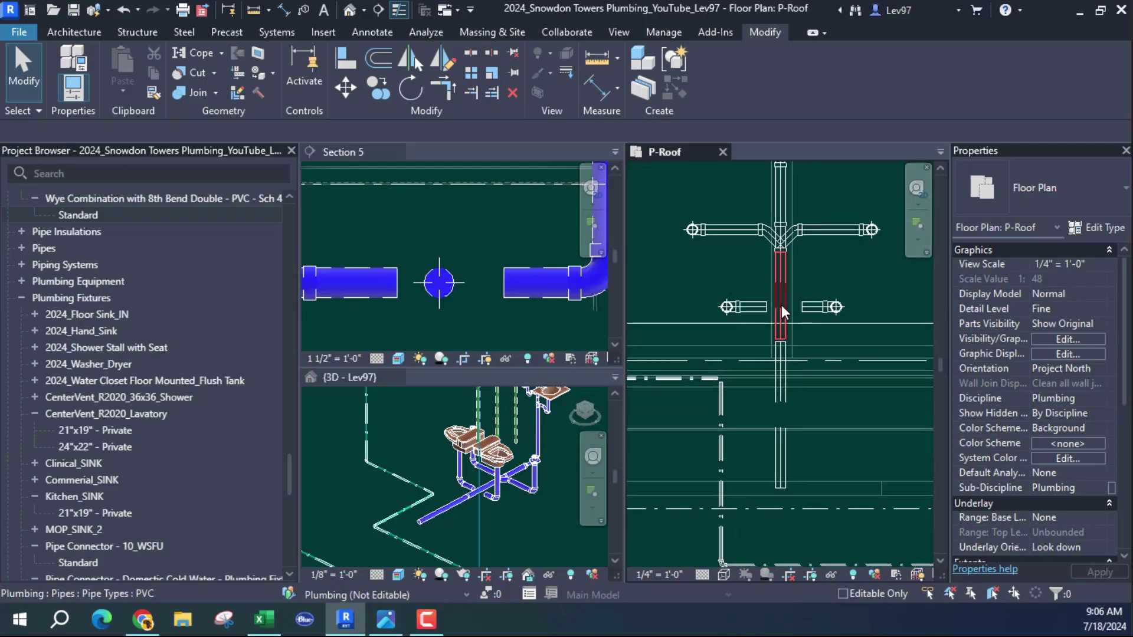
{"action": "left_click", "coordinate": [781, 321]}
{"action": "scroll", "coordinate": [787, 329], "scroll_direction": "up", "scroll_amount": 3}
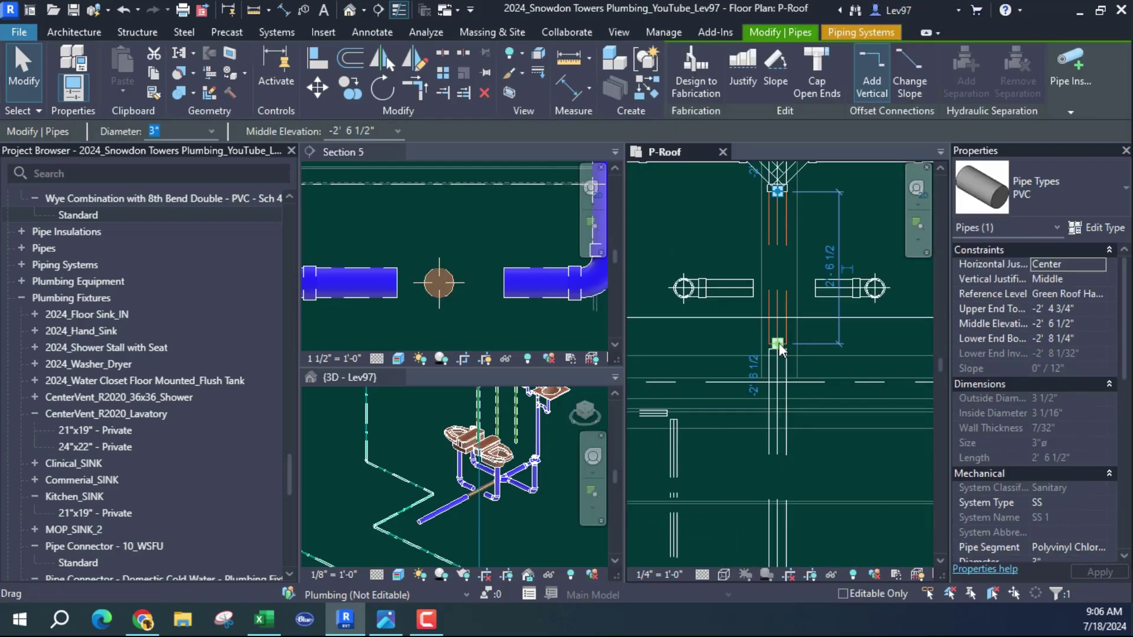
{"action": "left_click_drag", "start_coordinate": [783, 297], "coordinate": [777, 246]}
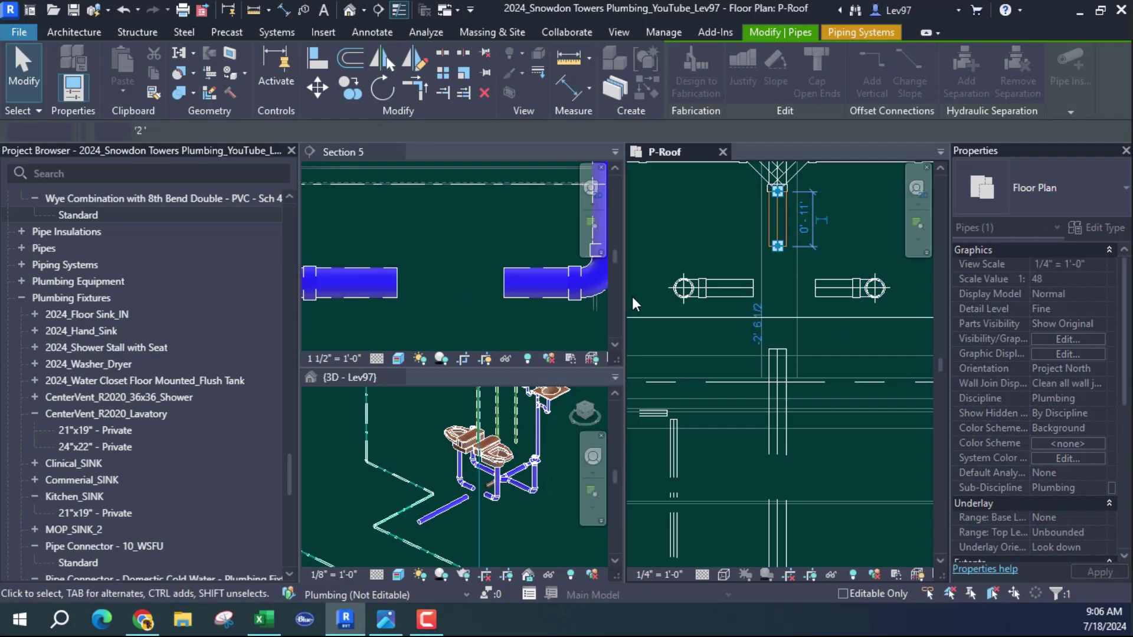
{"action": "left_click", "coordinate": [769, 402]}
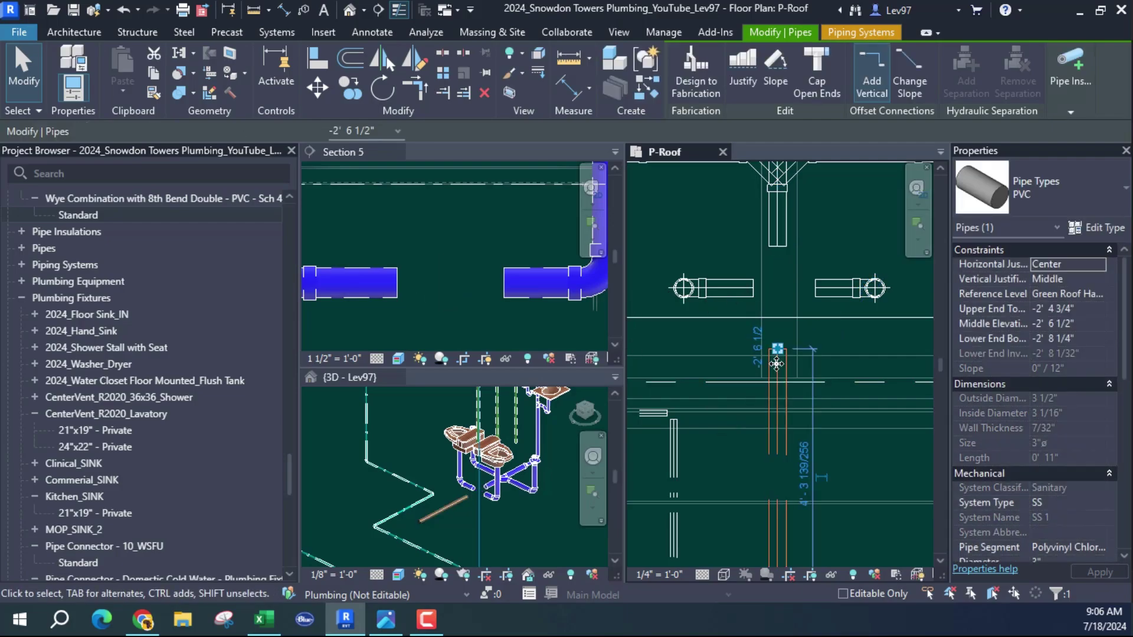
{"action": "left_click_drag", "start_coordinate": [778, 350], "coordinate": [778, 396]}
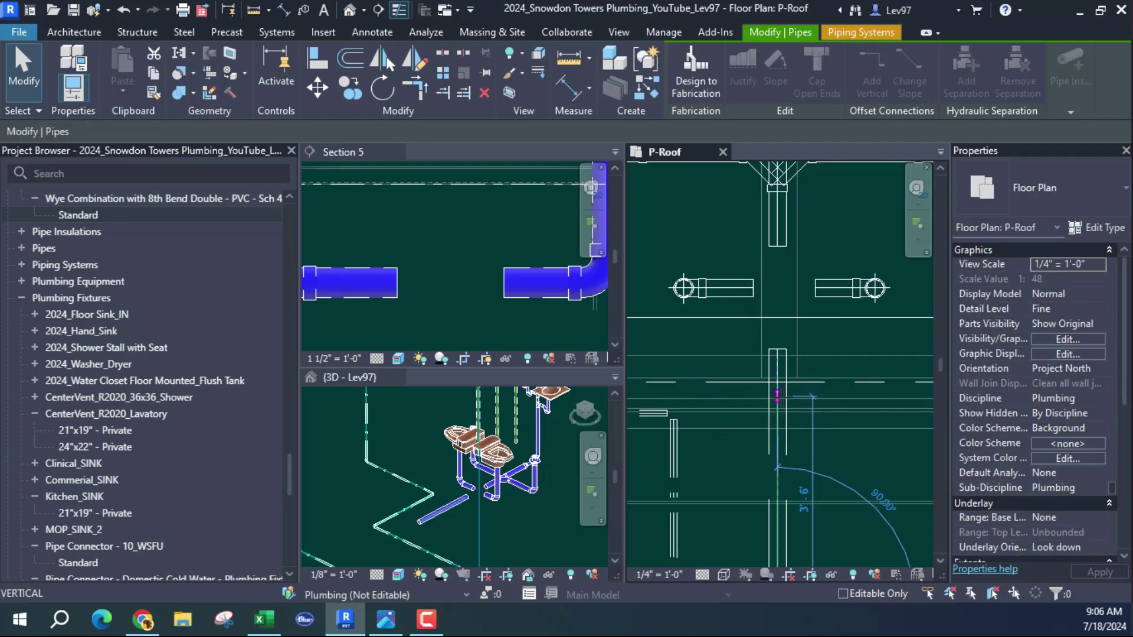
{"action": "left_click", "coordinate": [700, 235]}
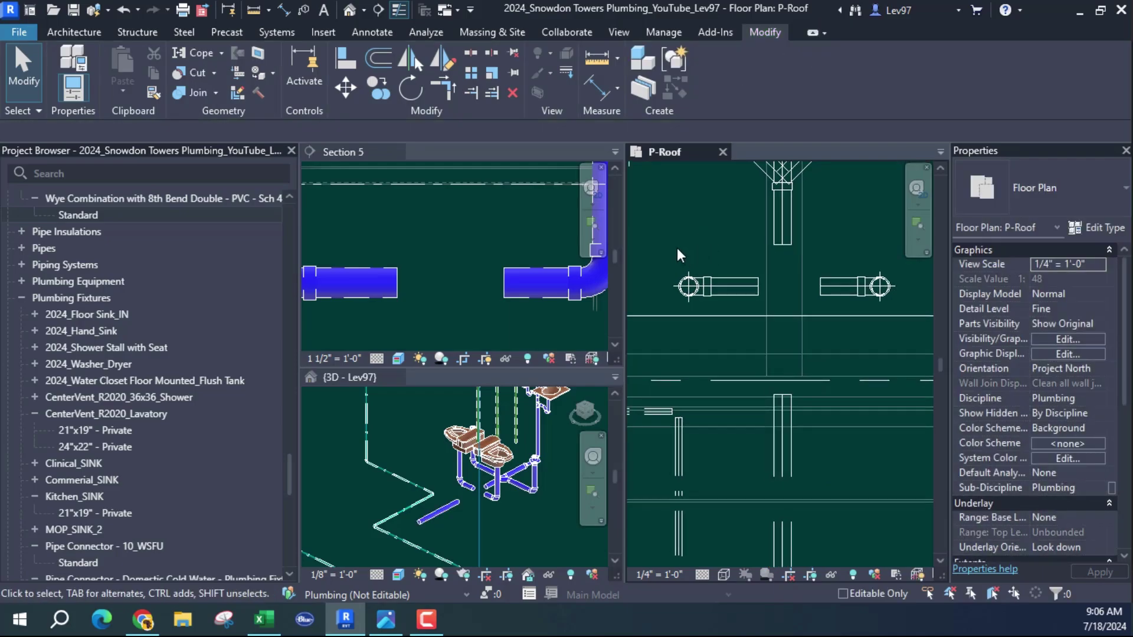
{"action": "scroll", "coordinate": [517, 491], "scroll_direction": "up", "scroll_amount": 2}
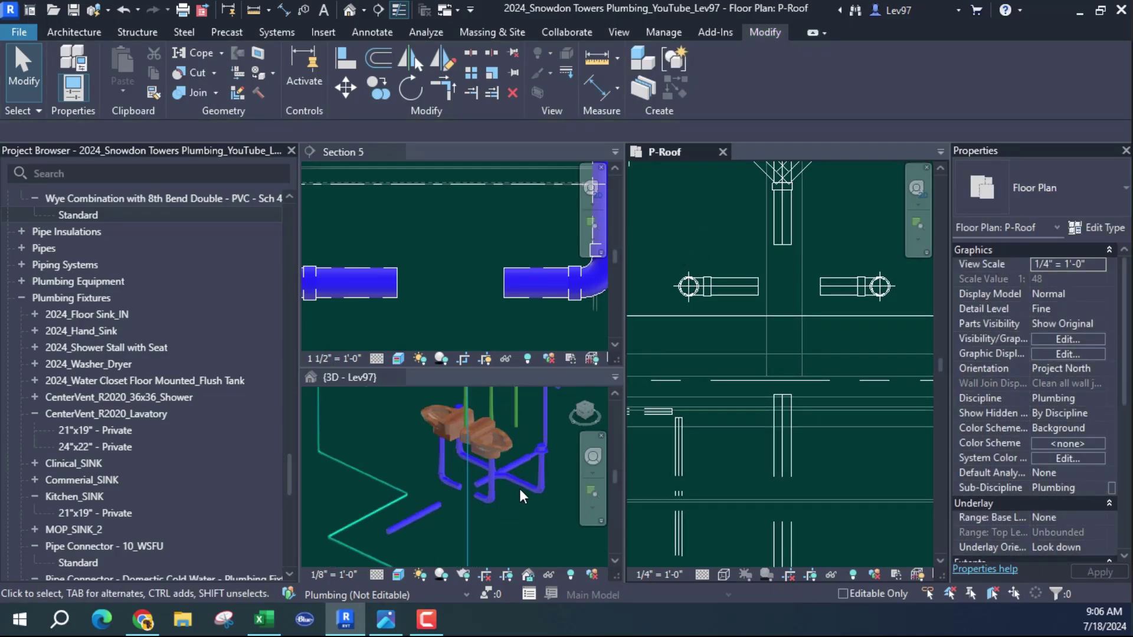
{"action": "scroll", "coordinate": [519, 489], "scroll_direction": "up", "scroll_amount": 2}
{"action": "scroll", "coordinate": [508, 472], "scroll_direction": "up", "scroll_amount": 2}
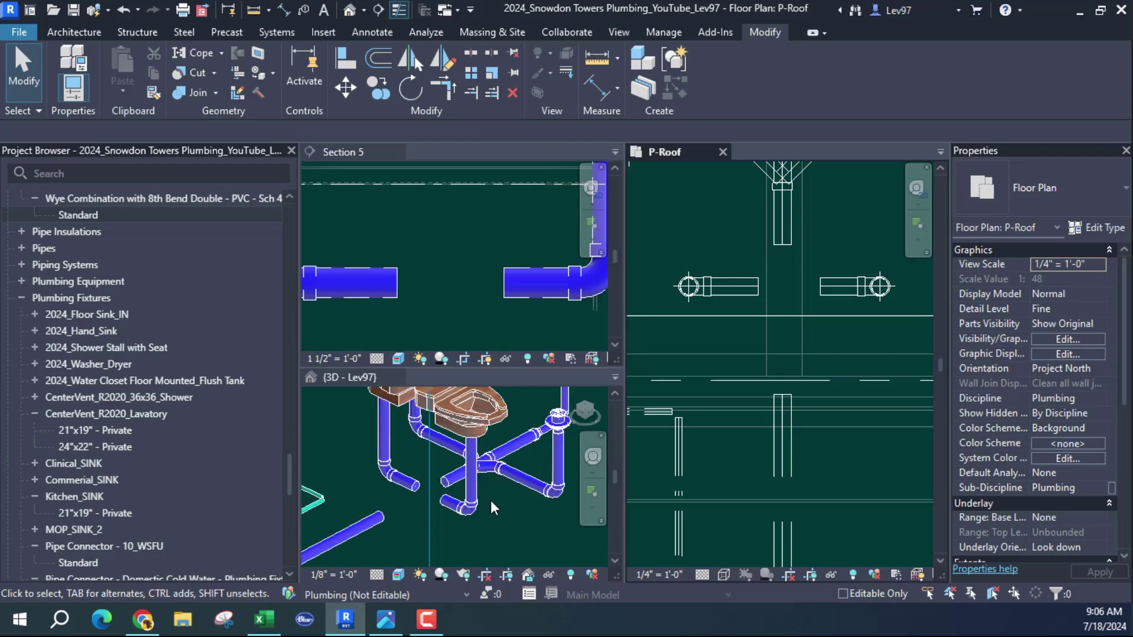
{"action": "left_click", "coordinate": [484, 463]}
Step: Place a second Wye Combination with 8th Bend Double at the pipe end in the gap
{"action": "right_click", "coordinate": [486, 468]}
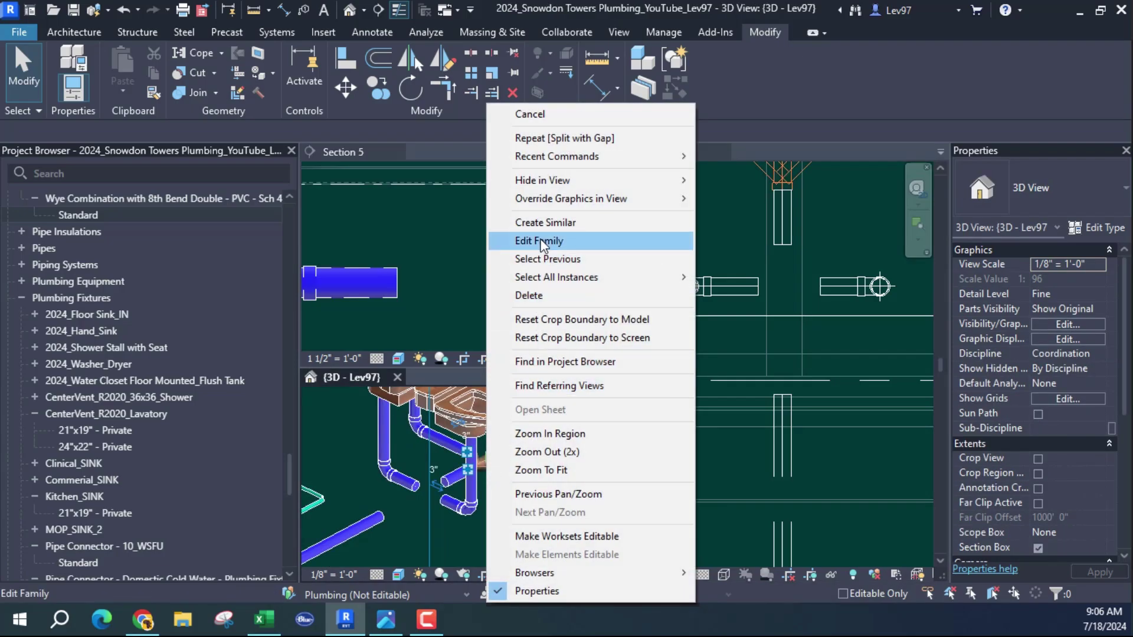
{"action": "left_click", "coordinate": [544, 223]}
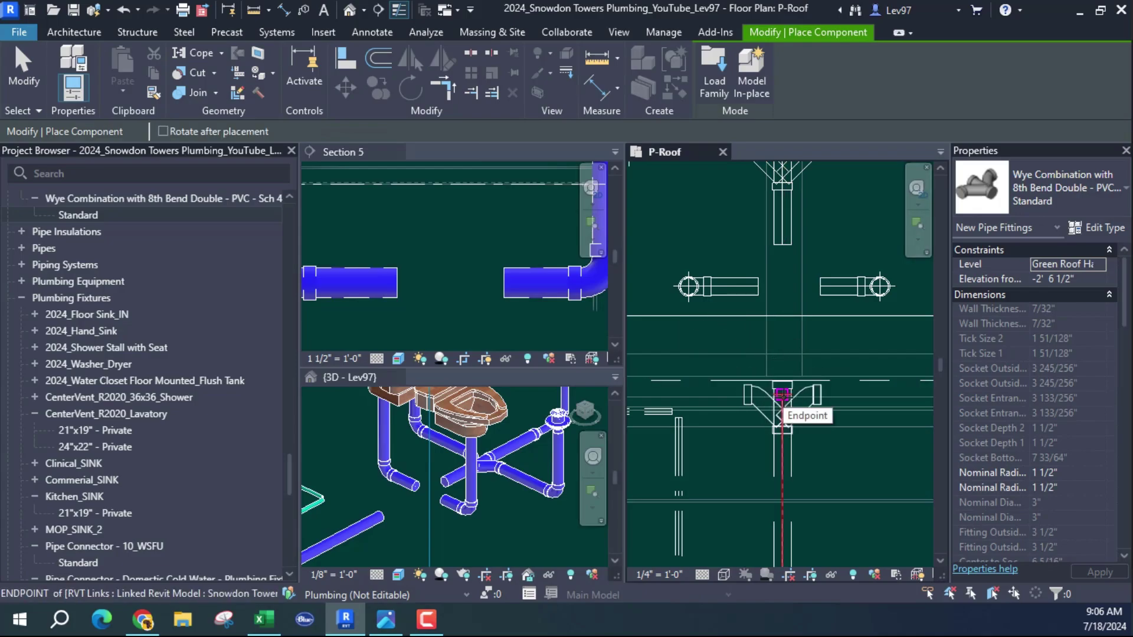
{"action": "left_click", "coordinate": [782, 395]}
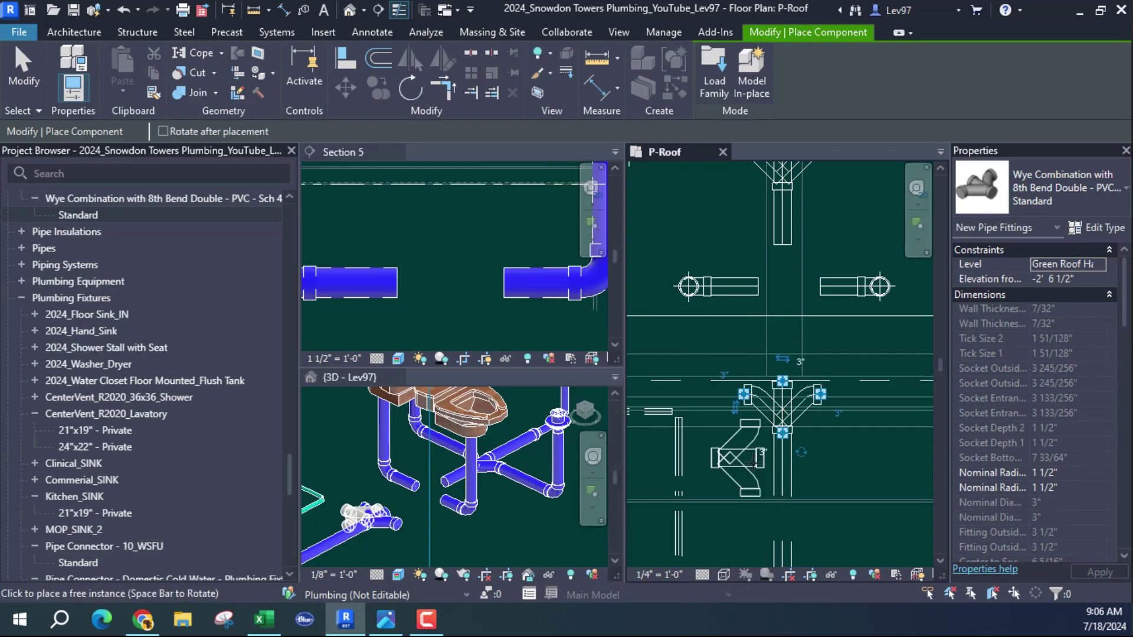
{"action": "key", "text": "Escape"}
{"action": "key", "text": "Escape"}
{"action": "middle_click_drag", "start_coordinate": [745, 451], "coordinate": [770, 476]}
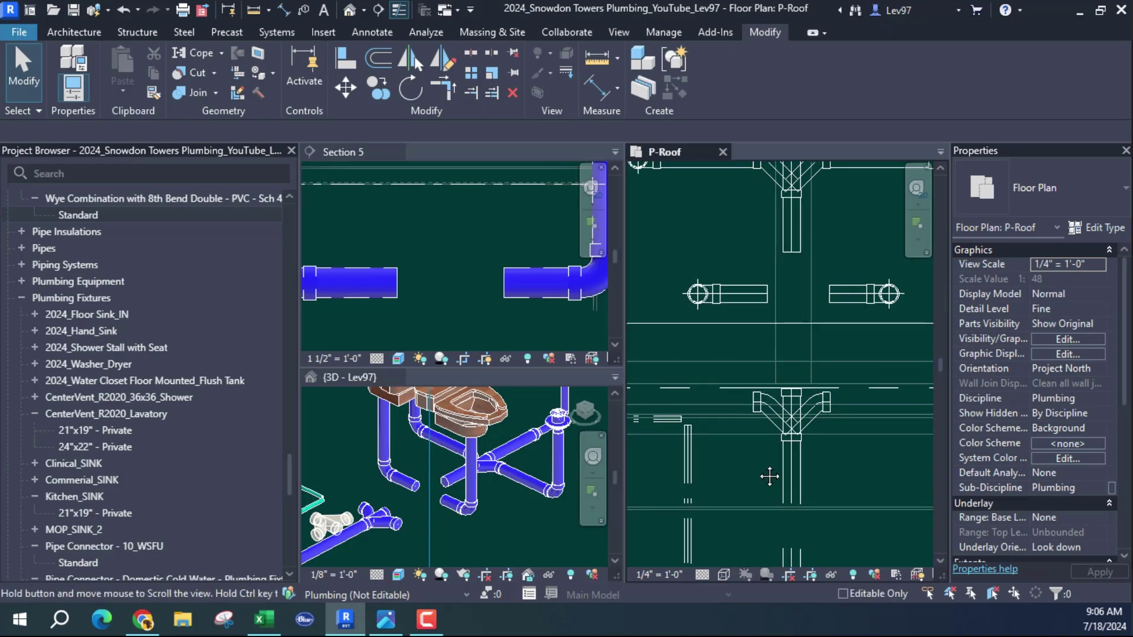
Step: Shorten the water closet branch pipes to 0' 3 7/16"
{"action": "left_click", "coordinate": [754, 298]}
{"action": "scroll", "coordinate": [754, 299], "scroll_direction": "up", "scroll_amount": 2}
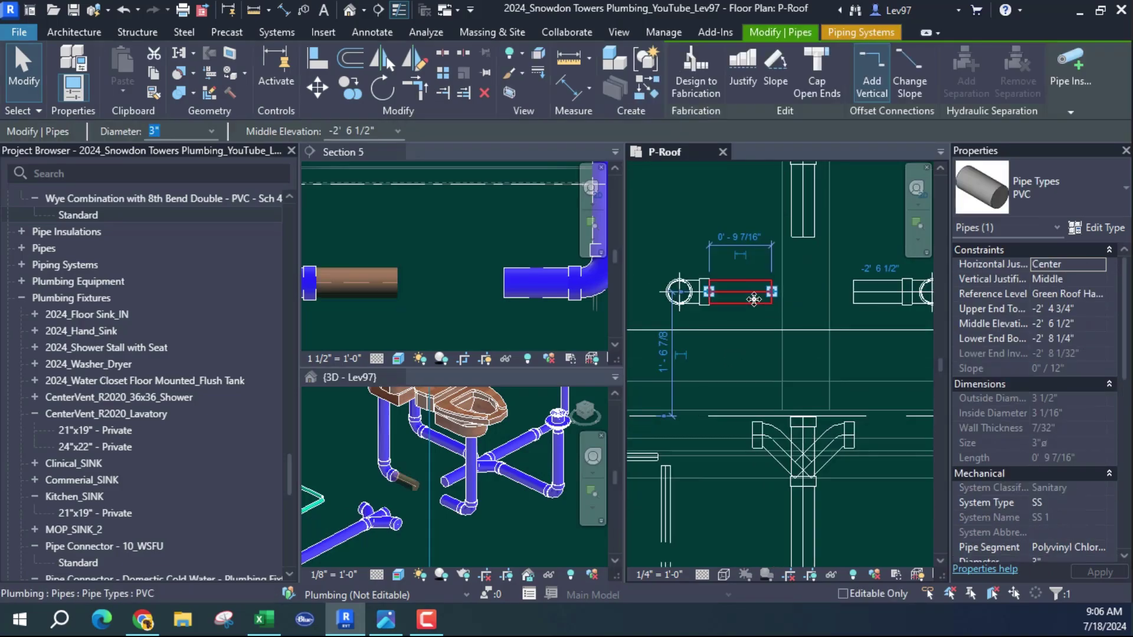
{"action": "scroll", "coordinate": [754, 299], "scroll_direction": "up", "scroll_amount": 1}
{"action": "left_click_drag", "start_coordinate": [775, 291], "coordinate": [728, 290]}
{"action": "middle_click_drag", "start_coordinate": [774, 338], "coordinate": [680, 337]}
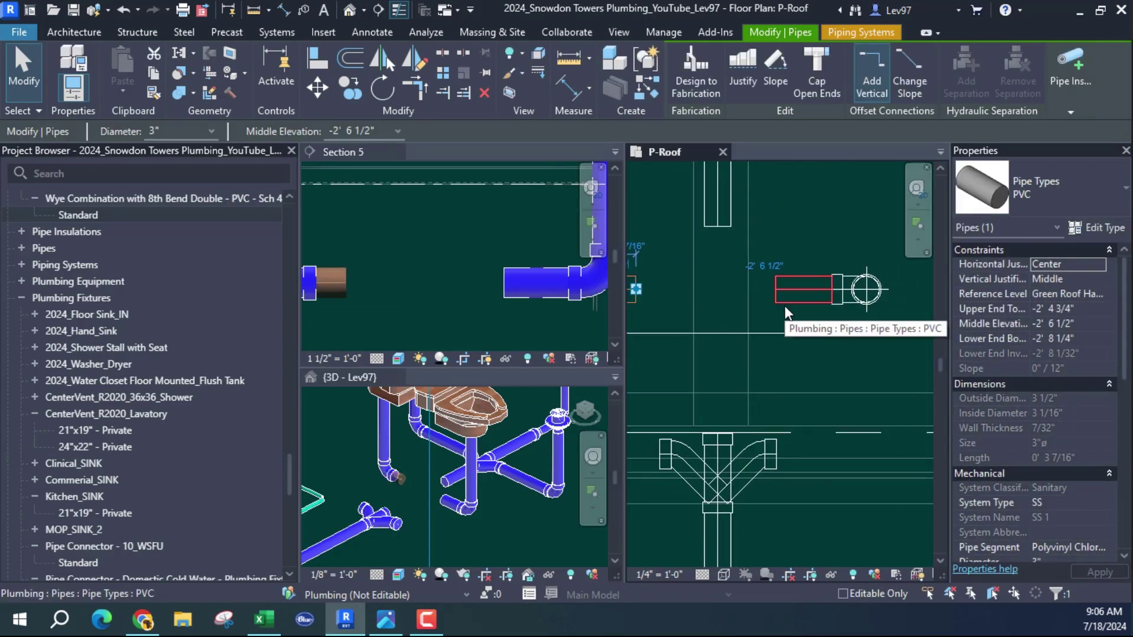
{"action": "left_click", "coordinate": [786, 310]}
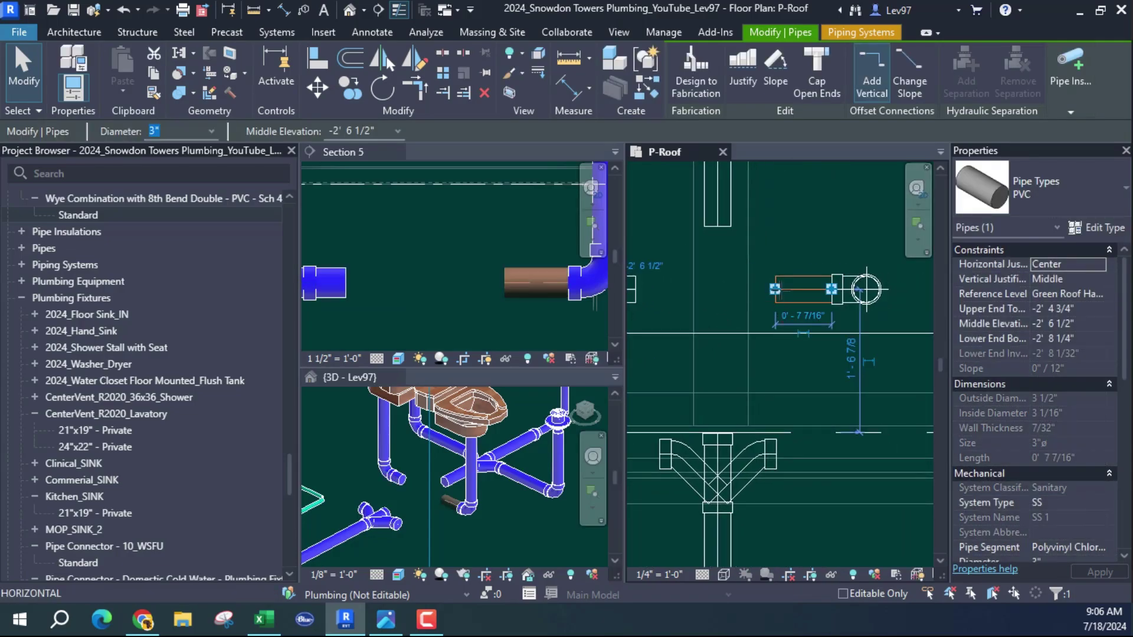
{"action": "key", "text": "Escape"}
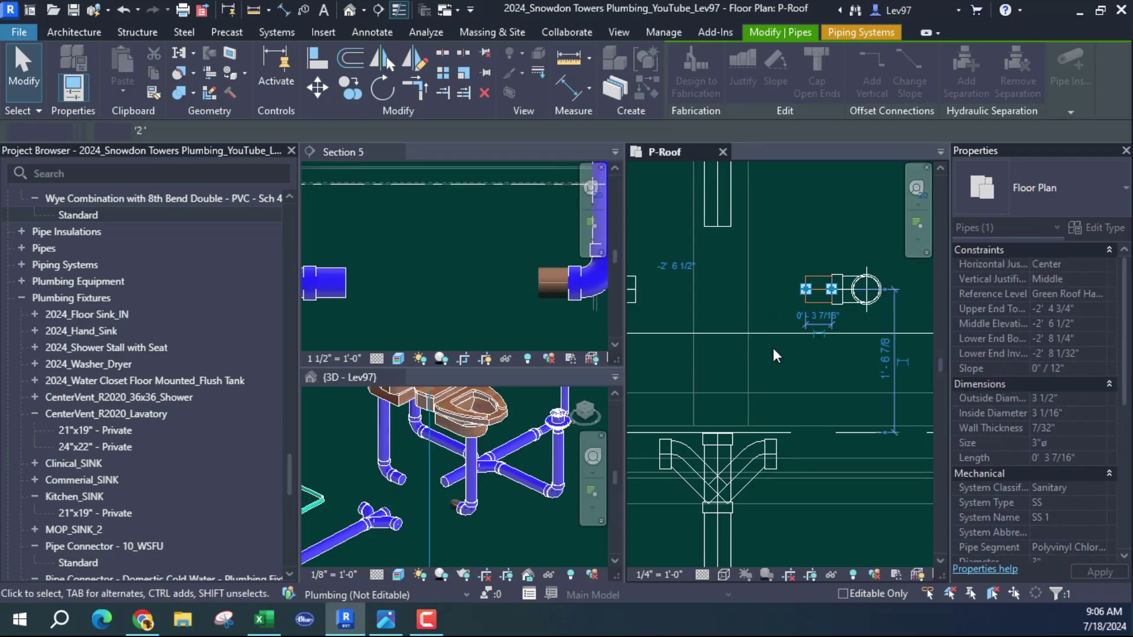
{"action": "key", "text": "Escape"}
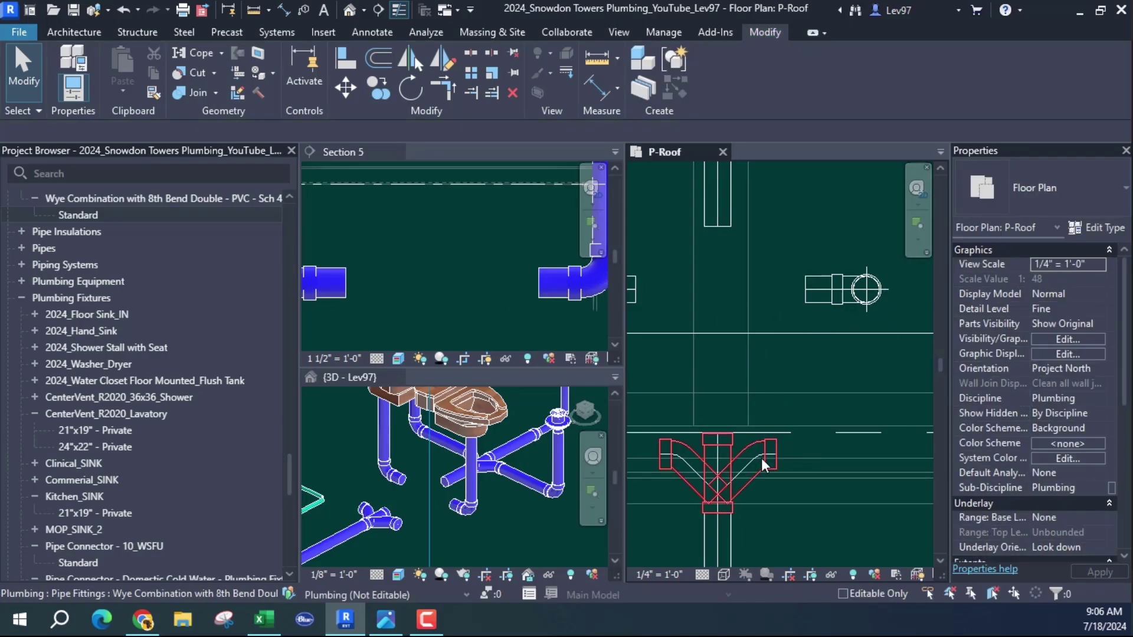
Step: Try starting pipes from the second wye's connectors, cancelling each attempt
{"action": "left_click", "coordinate": [762, 458]}
{"action": "right_click", "coordinate": [777, 456]}
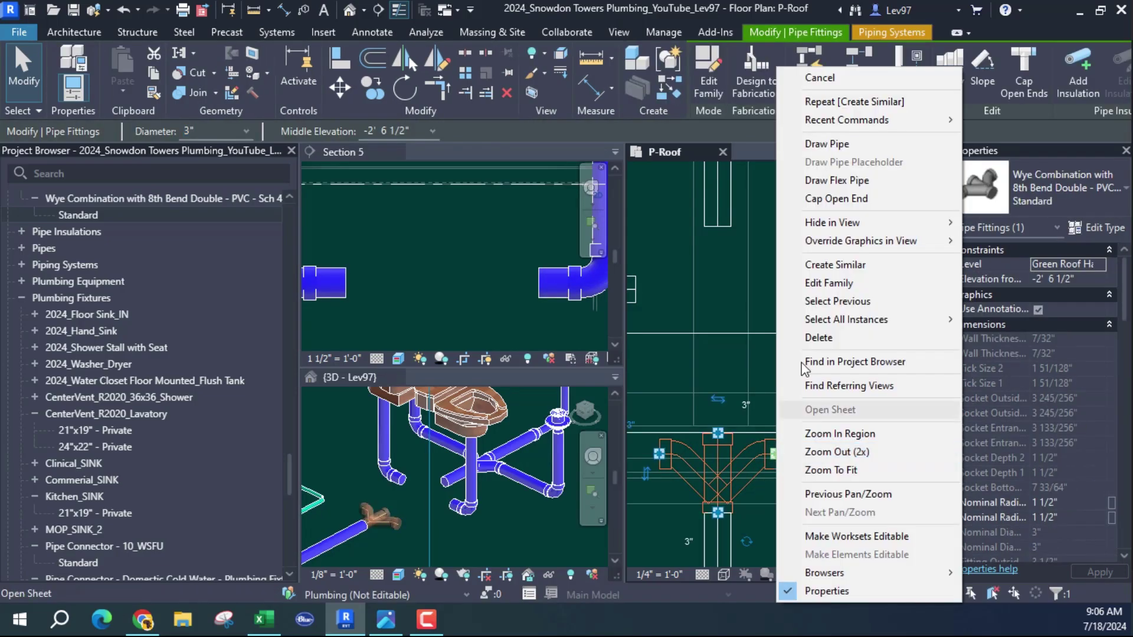
{"action": "left_click", "coordinate": [833, 147]}
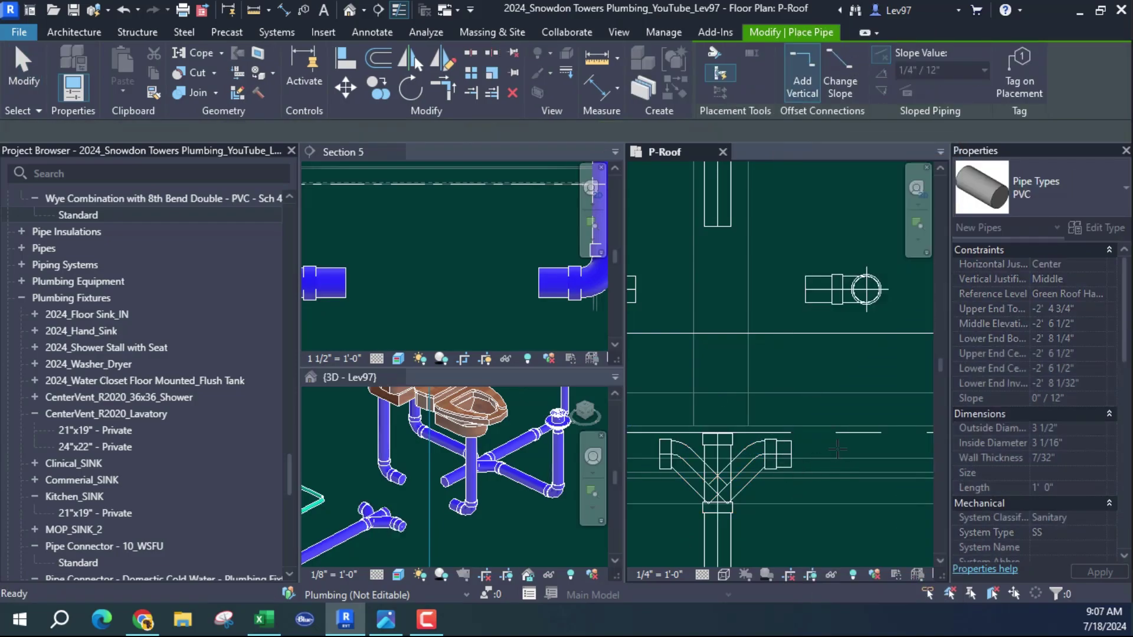
{"action": "middle_click_drag", "start_coordinate": [711, 498], "coordinate": [752, 468]}
{"action": "key", "text": "Escape"}
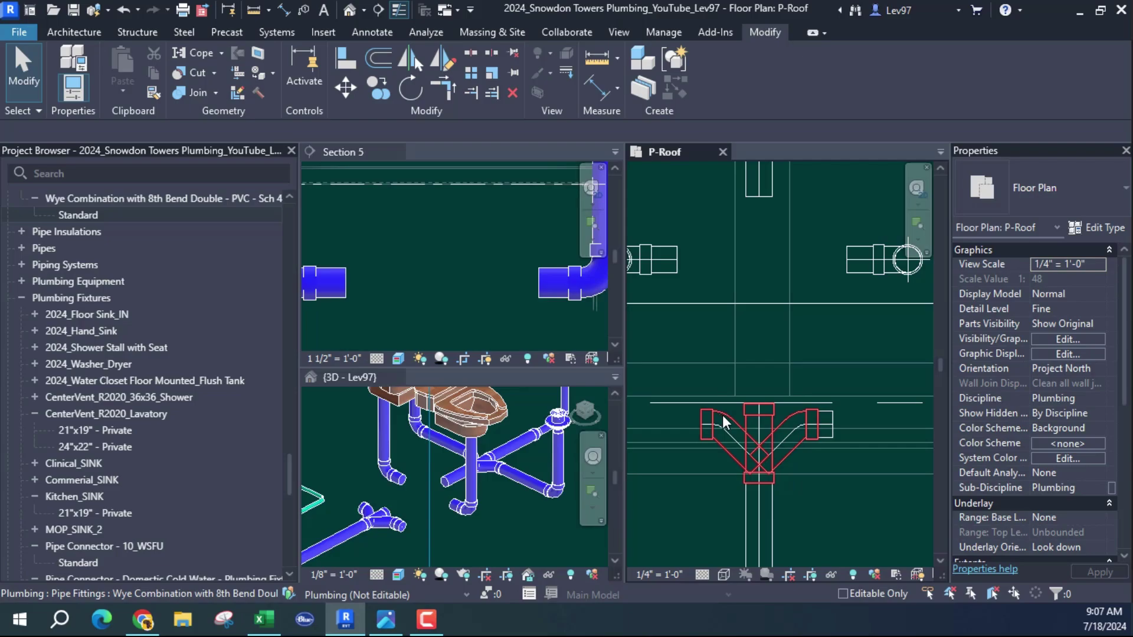
{"action": "left_click", "coordinate": [723, 421]}
{"action": "right_click", "coordinate": [700, 425]}
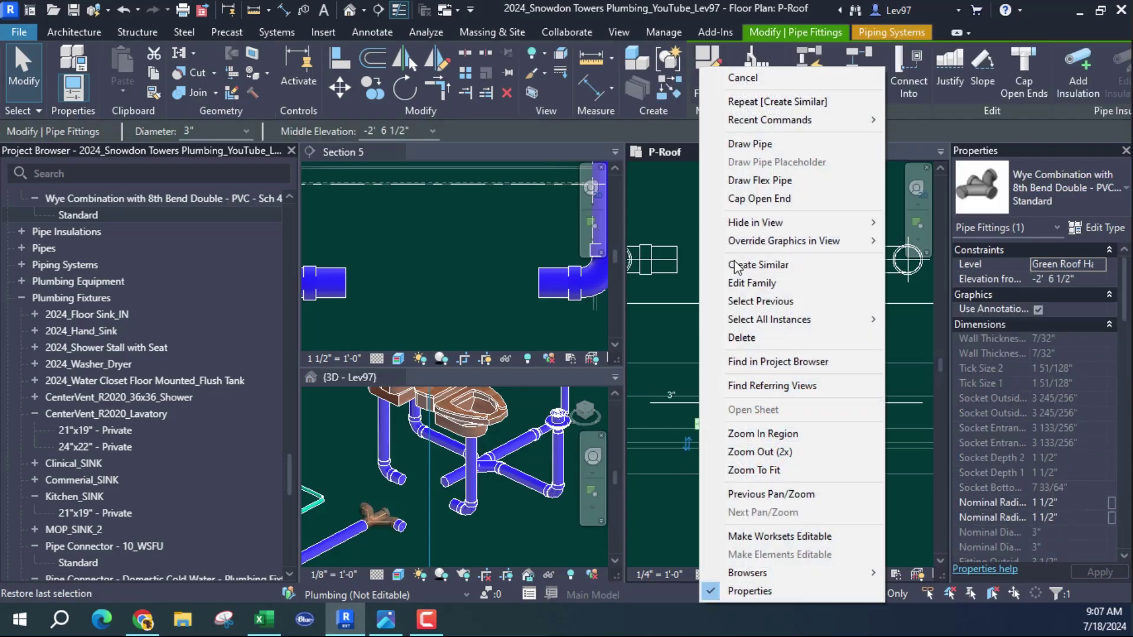
{"action": "left_click", "coordinate": [750, 144]}
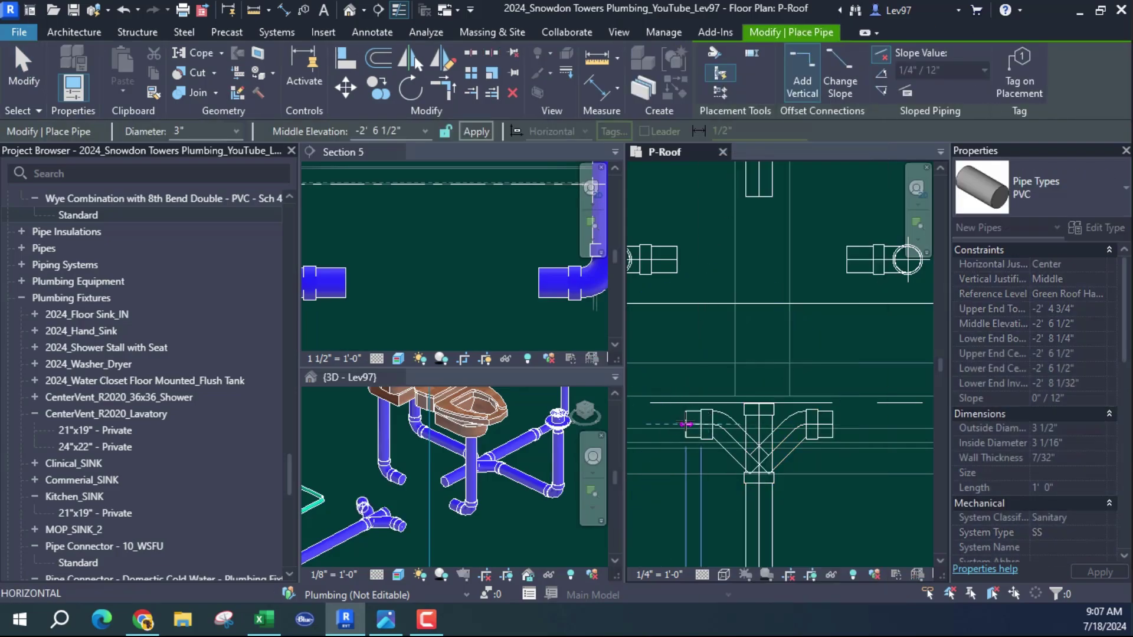
{"action": "key", "text": "Escape"}
{"action": "key", "text": "Escape"}
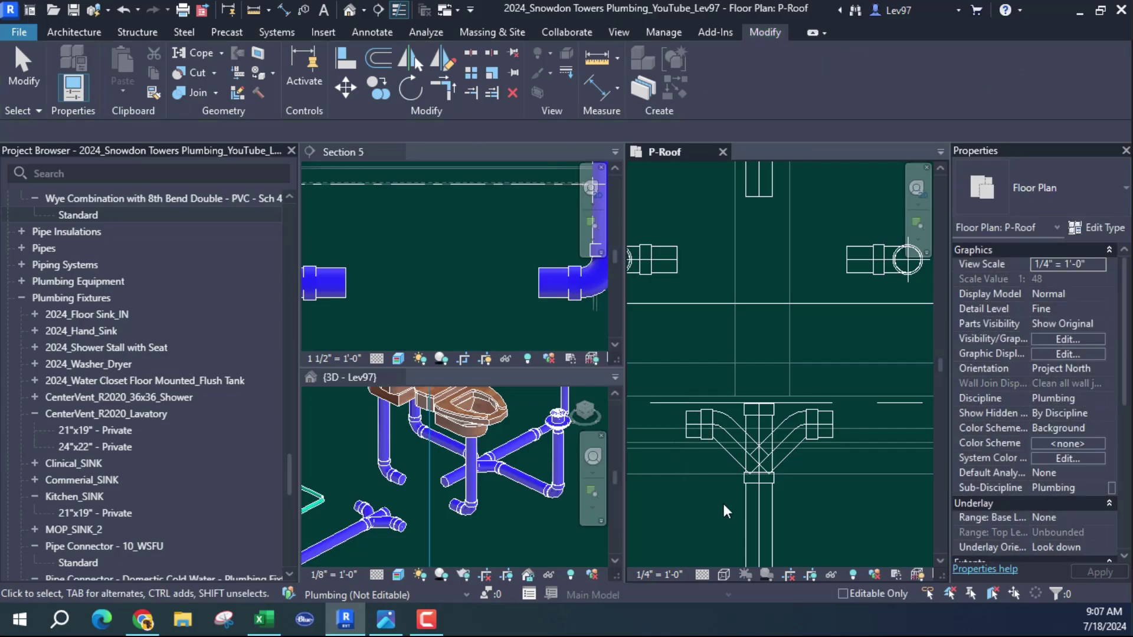
{"action": "middle_click_drag", "start_coordinate": [722, 501], "coordinate": [730, 483]}
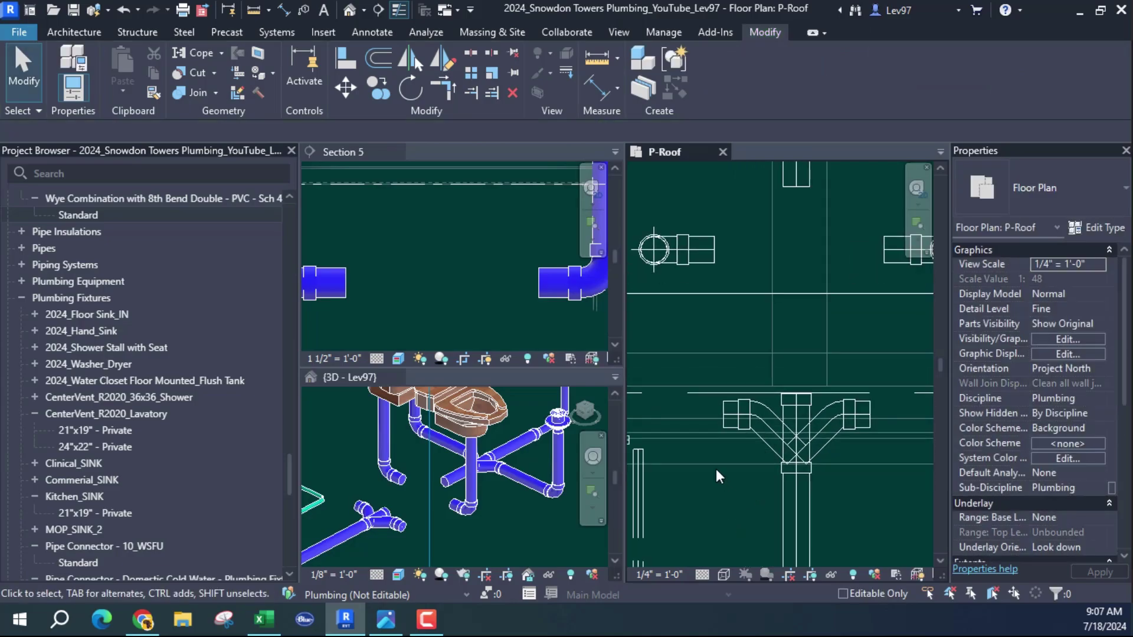
Step: Draw a 3" PVC pipe north from the second wye's top connector
{"action": "left_click", "coordinate": [788, 404]}
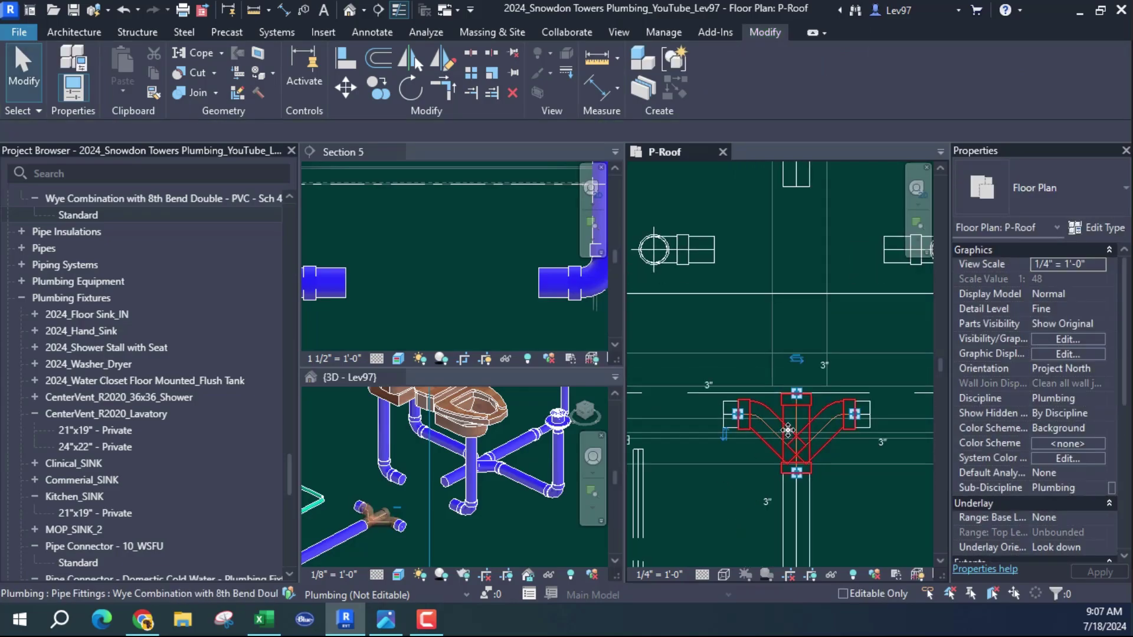
{"action": "right_click", "coordinate": [796, 394]}
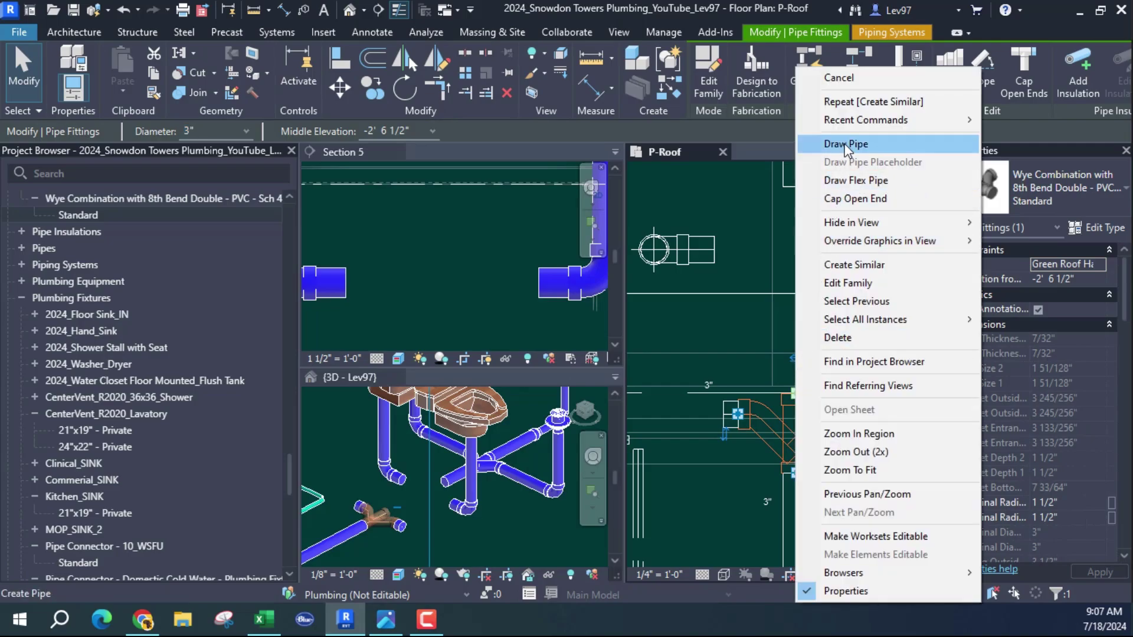
{"action": "left_click", "coordinate": [802, 268]}
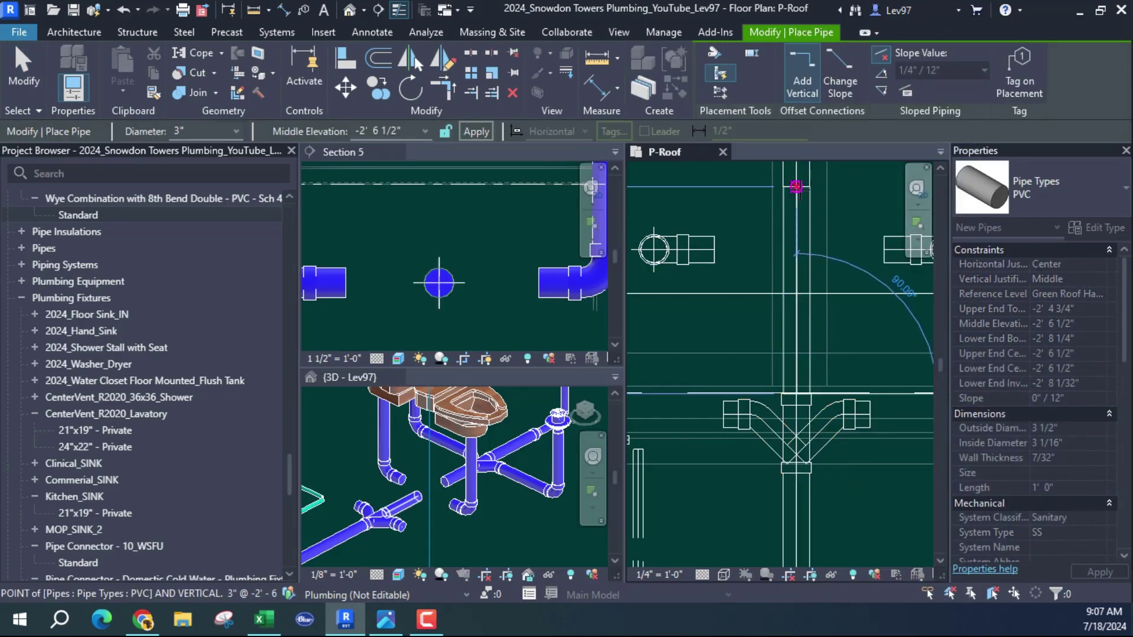
{"action": "key", "text": "Escape"}
{"action": "key", "text": "Escape"}
{"action": "middle_click_drag", "start_coordinate": [731, 263], "coordinate": [739, 256]}
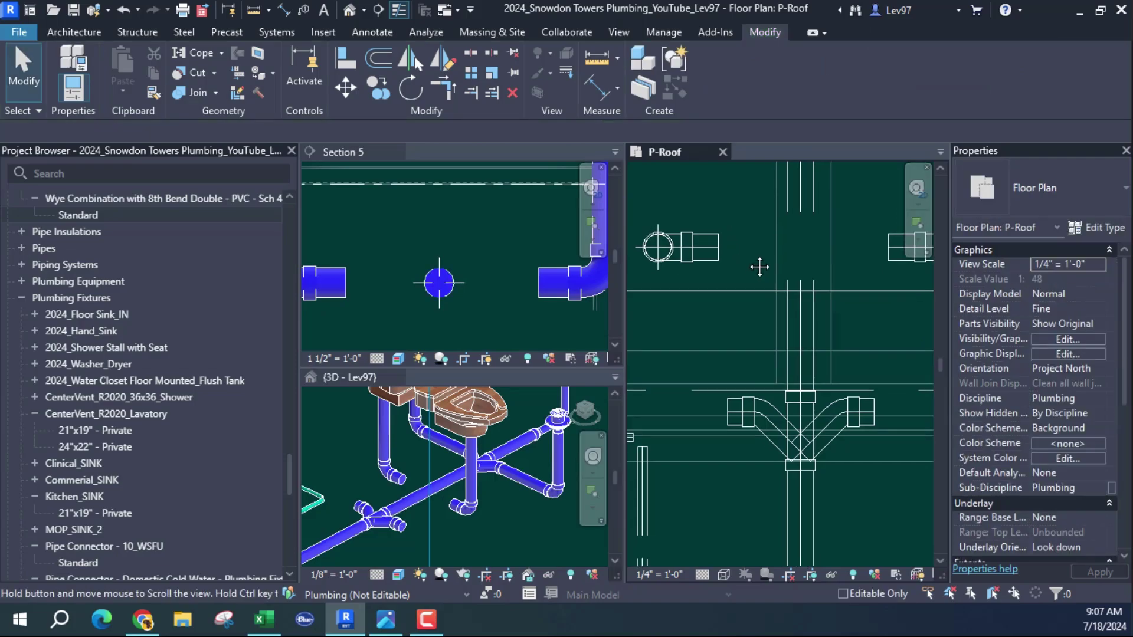
Step: Align the second wye onto the drain pipe centerline with Modify > Align
{"action": "left_click", "coordinate": [346, 59]}
{"action": "left_click", "coordinate": [712, 251]}
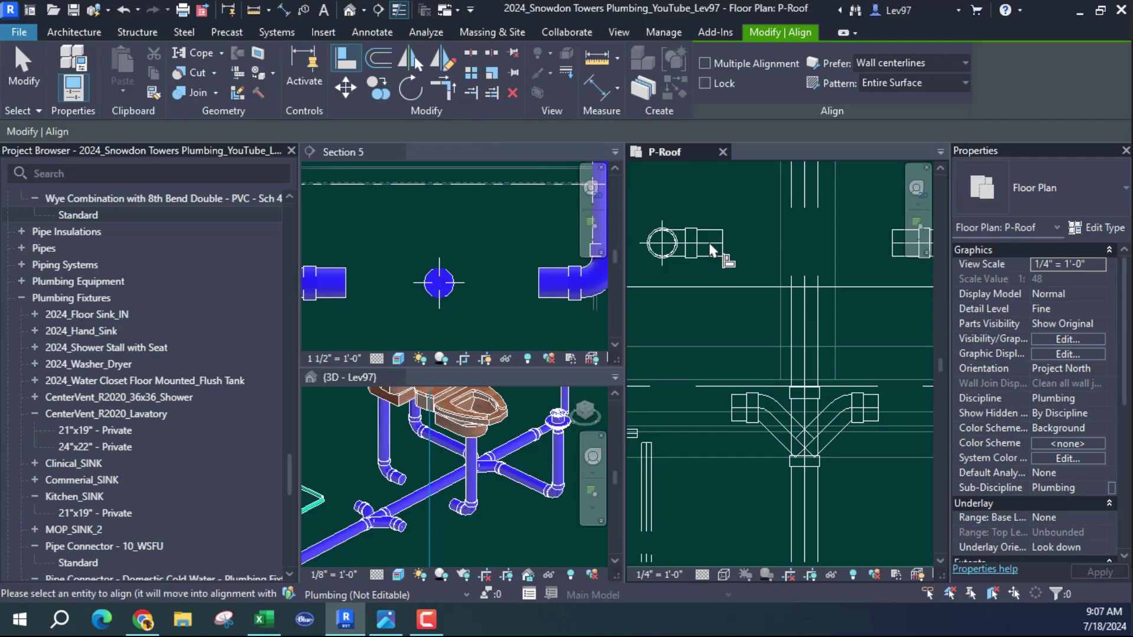
{"action": "left_click", "coordinate": [738, 411]}
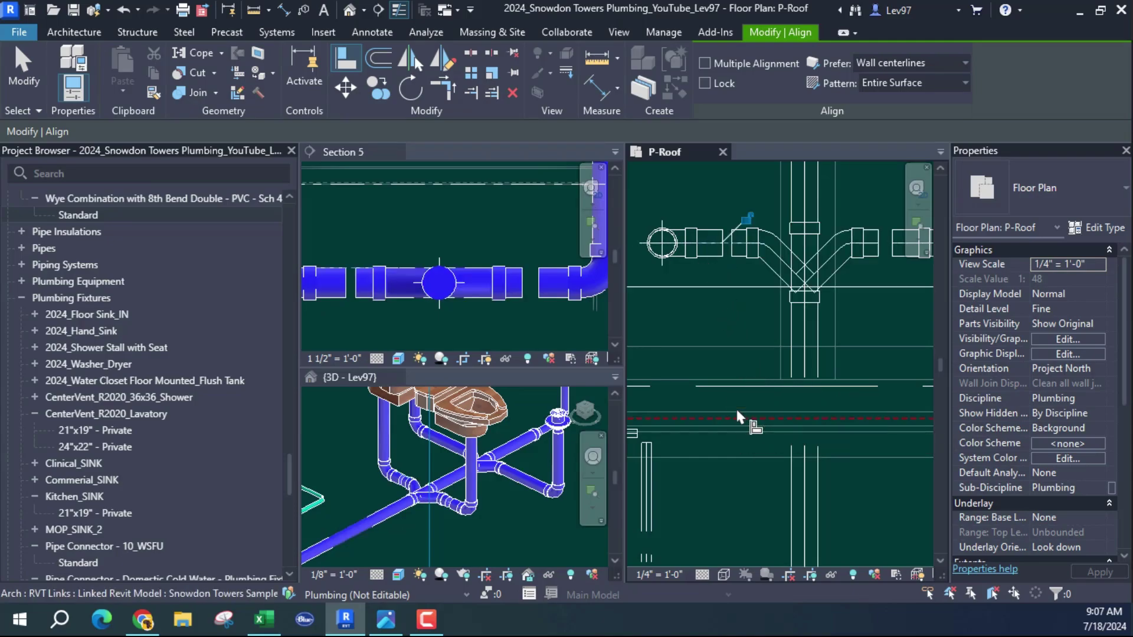
{"action": "key", "text": "Escape"}
{"action": "middle_click_drag", "start_coordinate": [744, 308], "coordinate": [628, 327]}
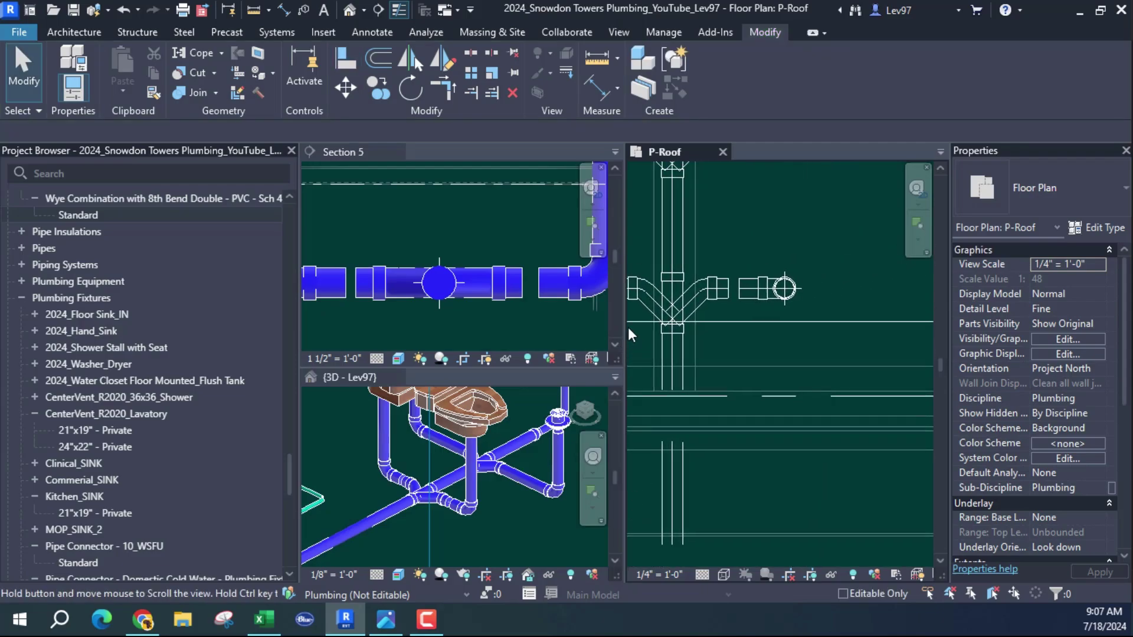
{"action": "middle_click_drag", "start_coordinate": [731, 224], "coordinate": [824, 228]}
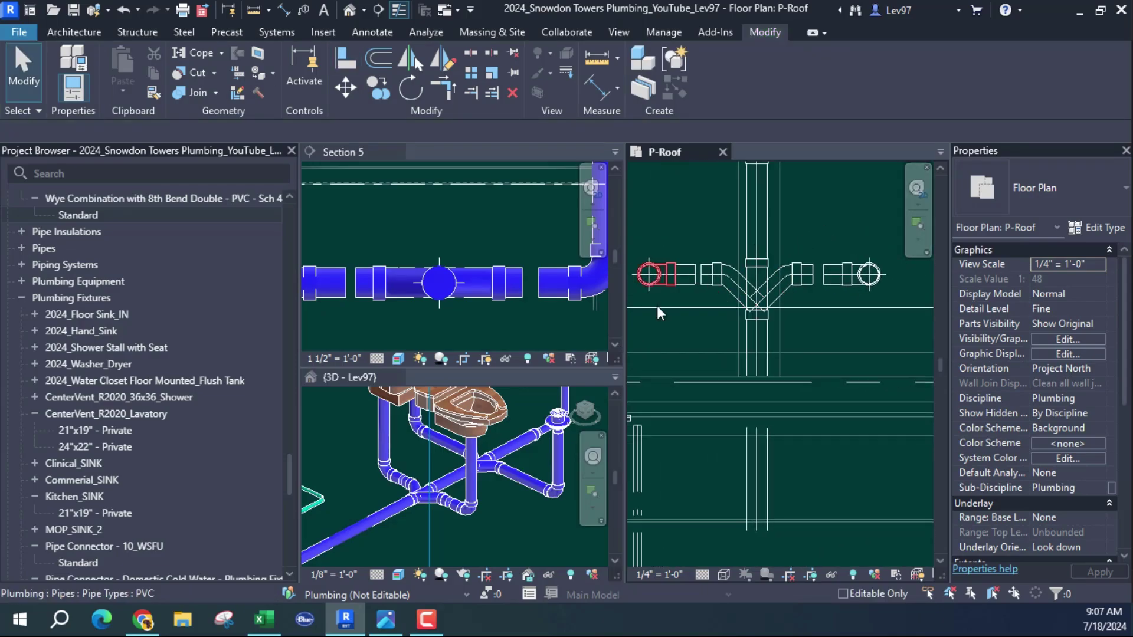
{"action": "left_click", "coordinate": [504, 516]}
Step: Extend the left and right water closet stubs with Trim/Extend to Corner into the second wye's branches
{"action": "middle_click_drag", "start_coordinate": [504, 516], "coordinate": [532, 512], "text": "shift"}
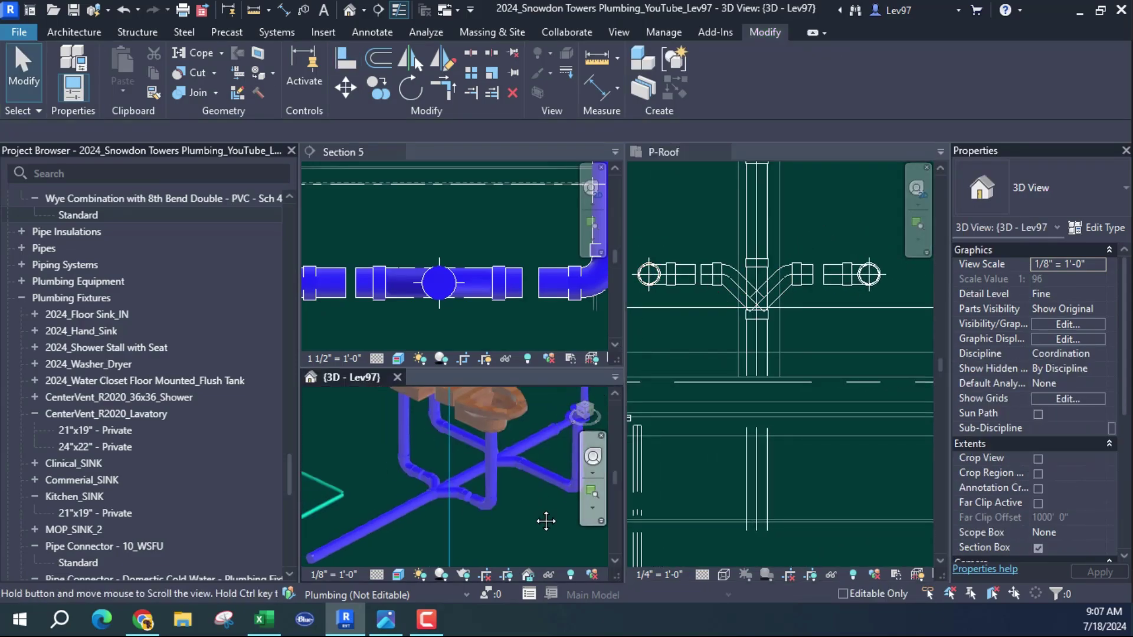
{"action": "left_click", "coordinate": [710, 217]}
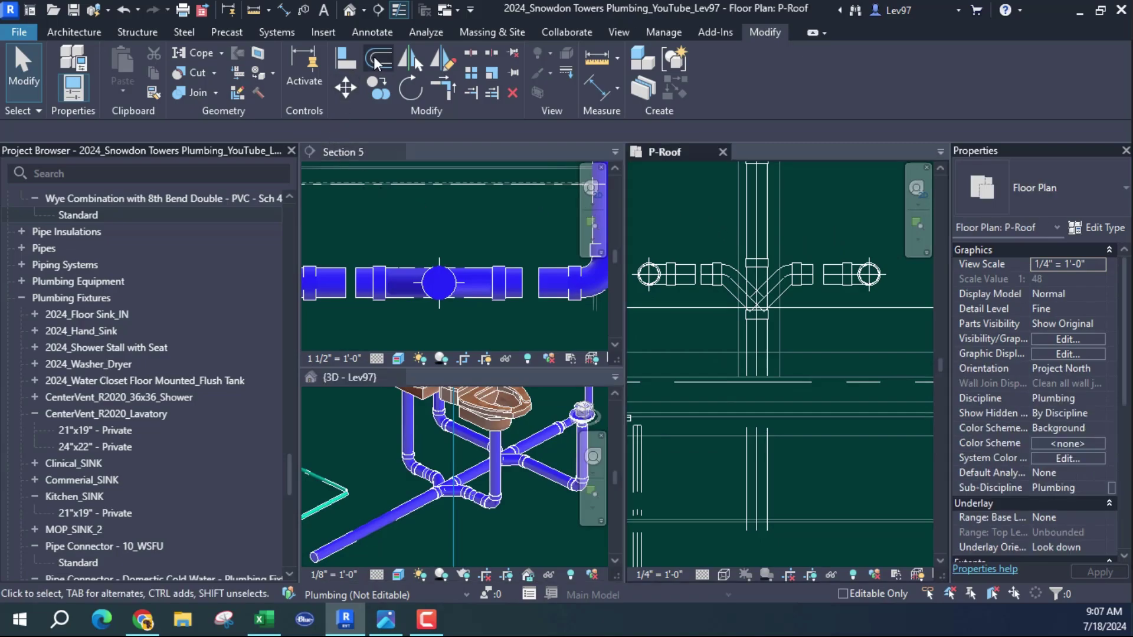
{"action": "left_click", "coordinate": [443, 88]}
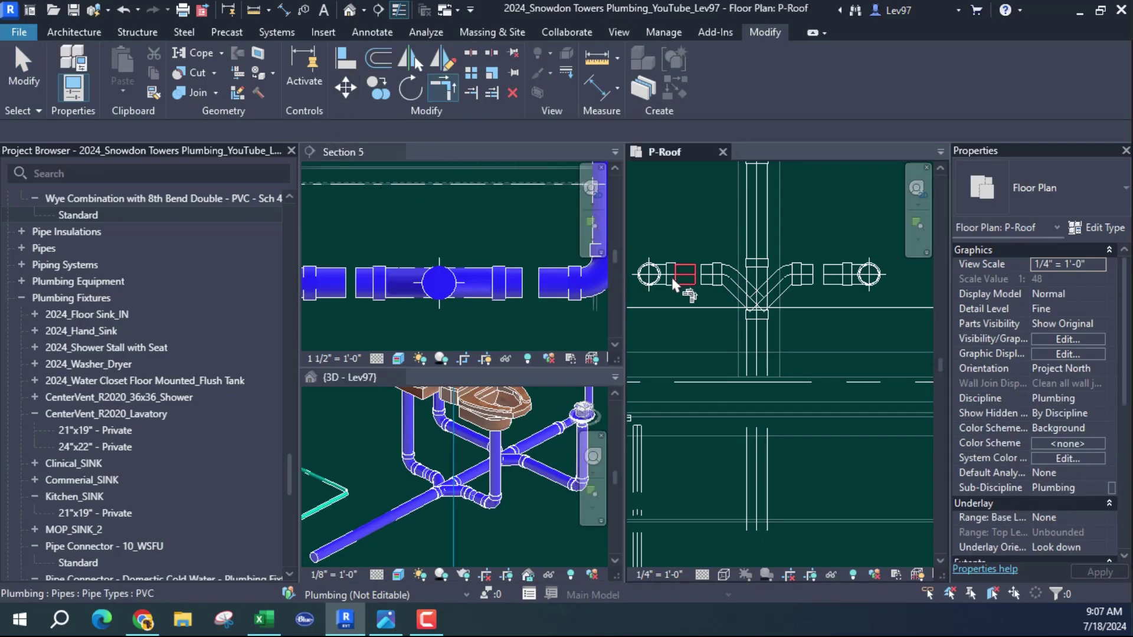
{"action": "left_click", "coordinate": [687, 282]}
{"action": "left_click", "coordinate": [692, 299]}
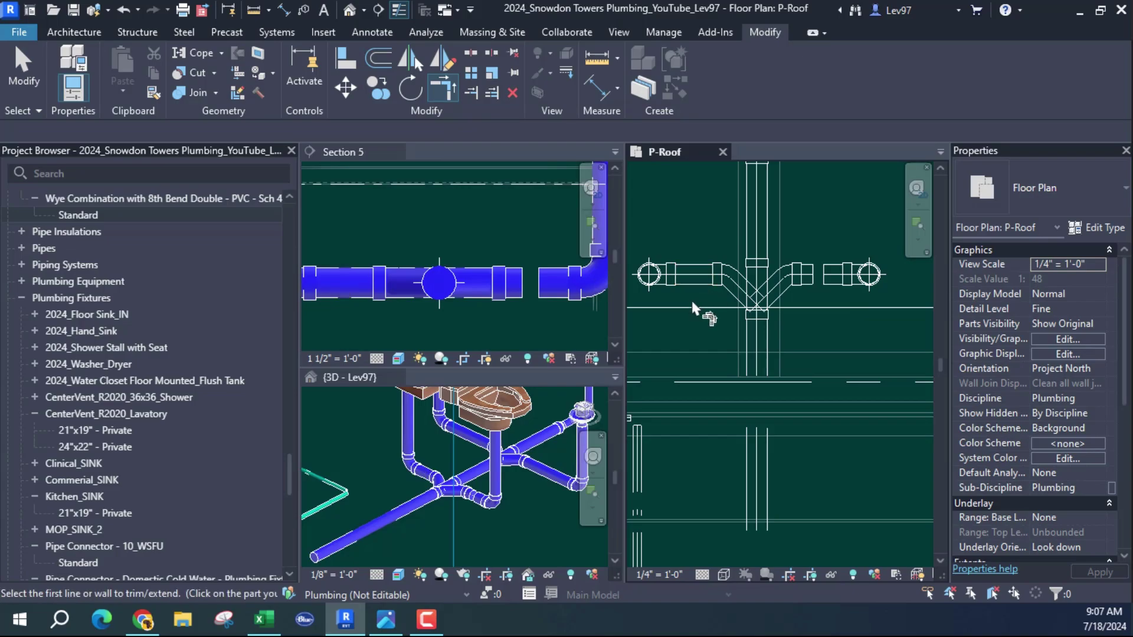
{"action": "left_click", "coordinate": [809, 285]}
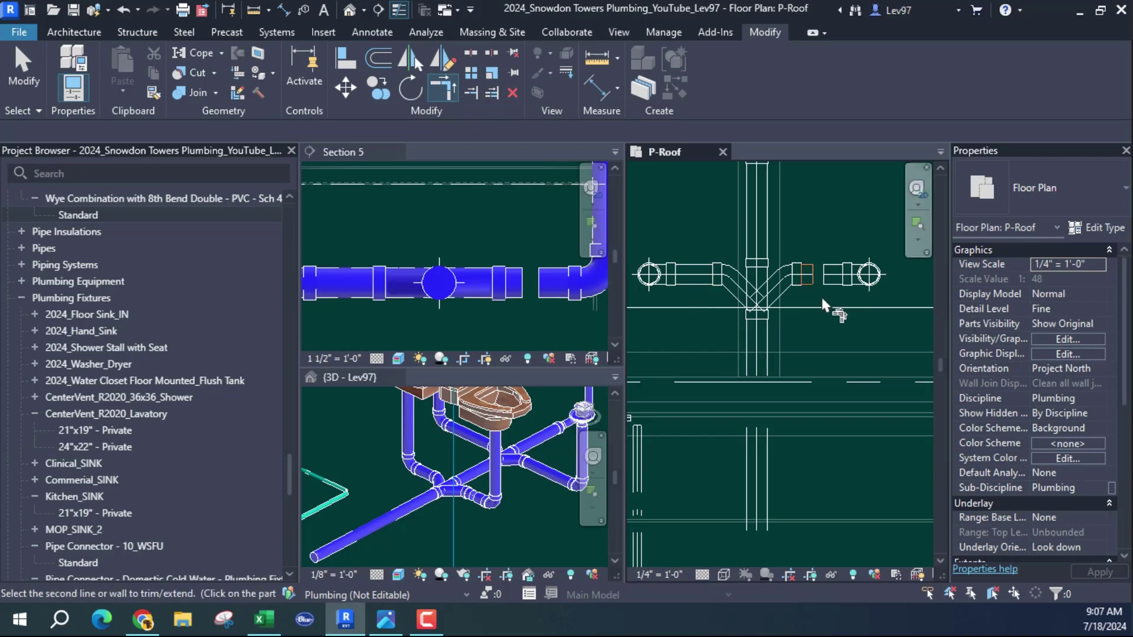
{"action": "left_click", "coordinate": [828, 286]}
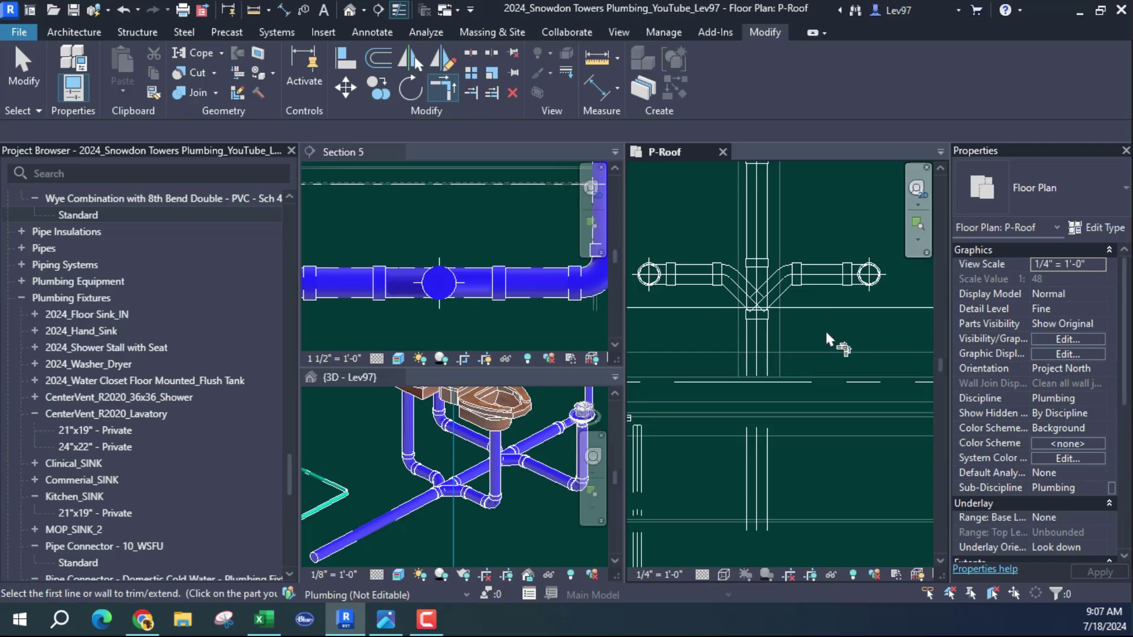
{"action": "key", "text": "Escape"}
{"action": "middle_click_drag", "start_coordinate": [824, 337], "coordinate": [830, 315]}
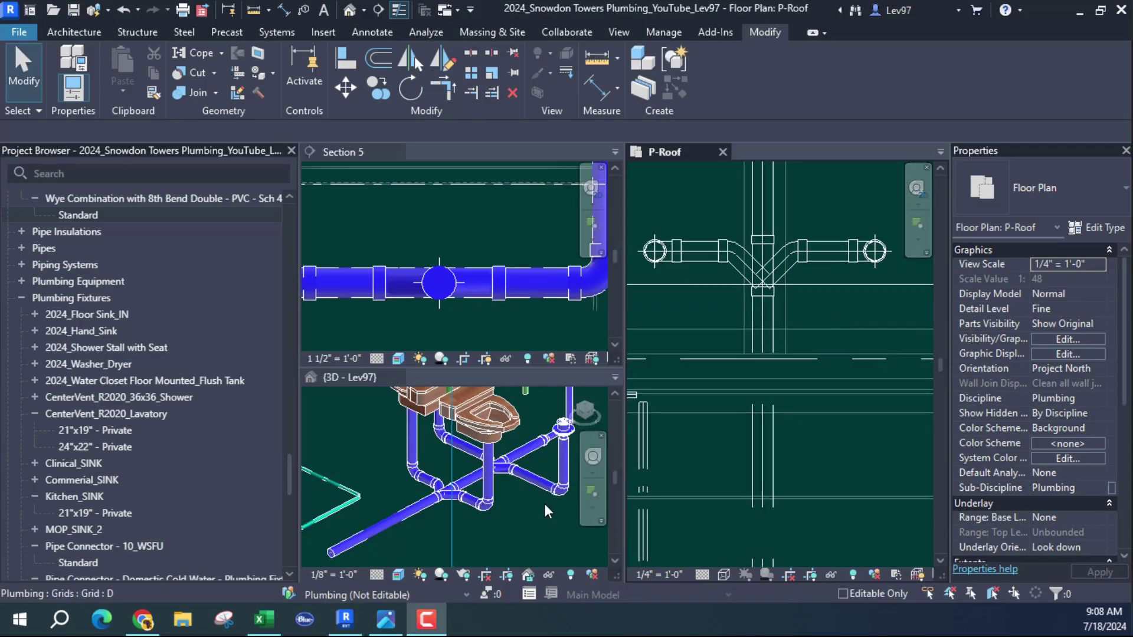
Step: Make the 3D view active and show all views as full-size tabs
{"action": "left_click", "coordinate": [535, 527]}
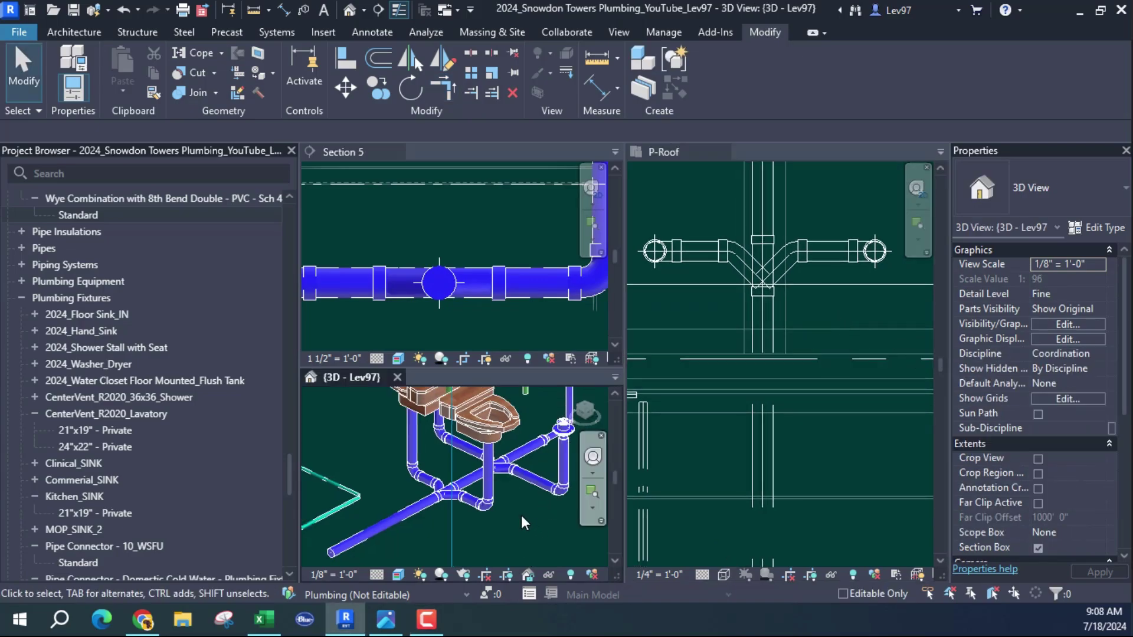
{"action": "left_click", "coordinate": [616, 32]}
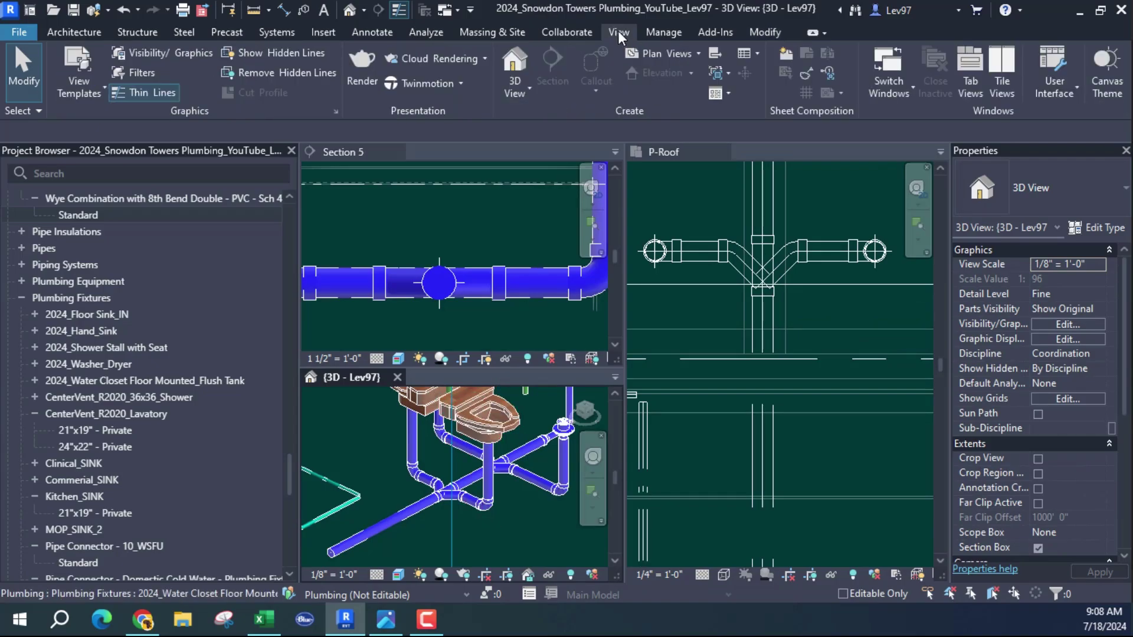
{"action": "left_click", "coordinate": [972, 80]}
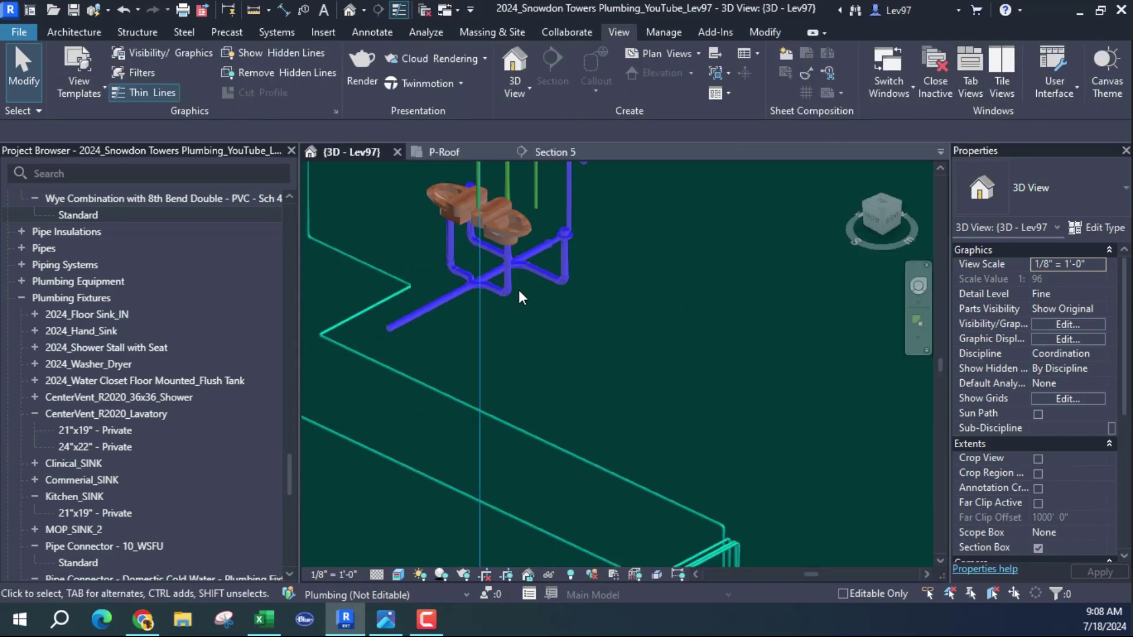
Step: Zoom in on the water closet drain piping and inspect a short pipe segment
{"action": "mouse_move", "coordinate": [519, 295]}
{"action": "middle_mouse_down"}
{"action": "mouse_move", "coordinate": [654, 433]}
{"action": "mouse_move", "coordinate": [608, 466]}
{"action": "mouse_move", "coordinate": [615, 458]}
{"action": "mouse_move", "coordinate": [571, 423]}
{"action": "mouse_move", "coordinate": [585, 460]}
{"action": "mouse_move", "coordinate": [666, 345]}
{"action": "mouse_move", "coordinate": [664, 367]}
{"action": "mouse_move", "coordinate": [745, 295]}
{"action": "mouse_move", "coordinate": [582, 459]}
{"action": "mouse_move", "coordinate": [589, 436]}
{"action": "mouse_move", "coordinate": [784, 444]}
{"action": "middle_mouse_up"}
{"action": "scroll", "coordinate": [664, 428], "scroll_direction": "up", "scroll_amount": 2}
{"action": "scroll", "coordinate": [615, 458], "scroll_direction": "up", "scroll_amount": 1}
{"action": "scroll", "coordinate": [614, 458], "scroll_direction": "up", "scroll_amount": 4}
{"action": "left_click", "coordinate": [520, 446]}
{"action": "key", "text": "Escape"}
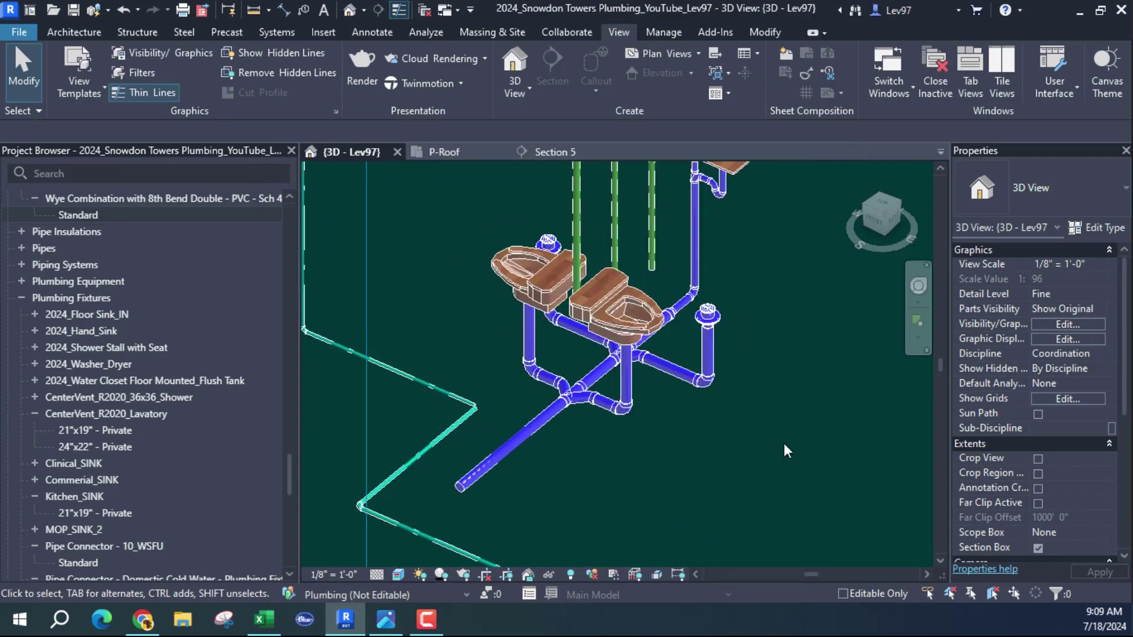